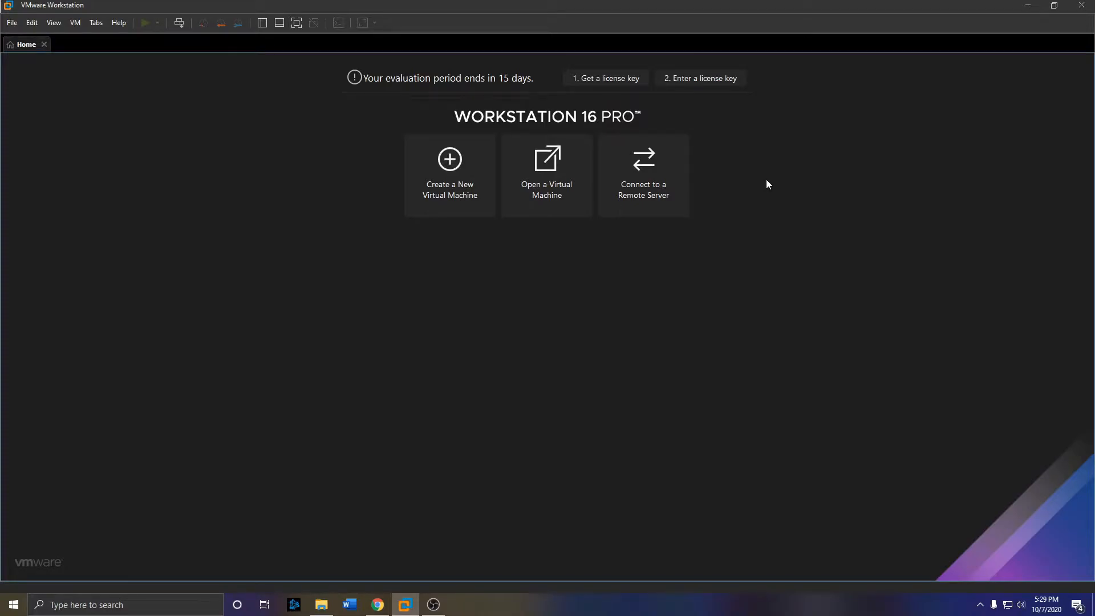
- Start a typical new virtual machine that installs from the Windows 10 ISO and reach the naming page
{"action": "left_click", "coordinate": [415, 189]}
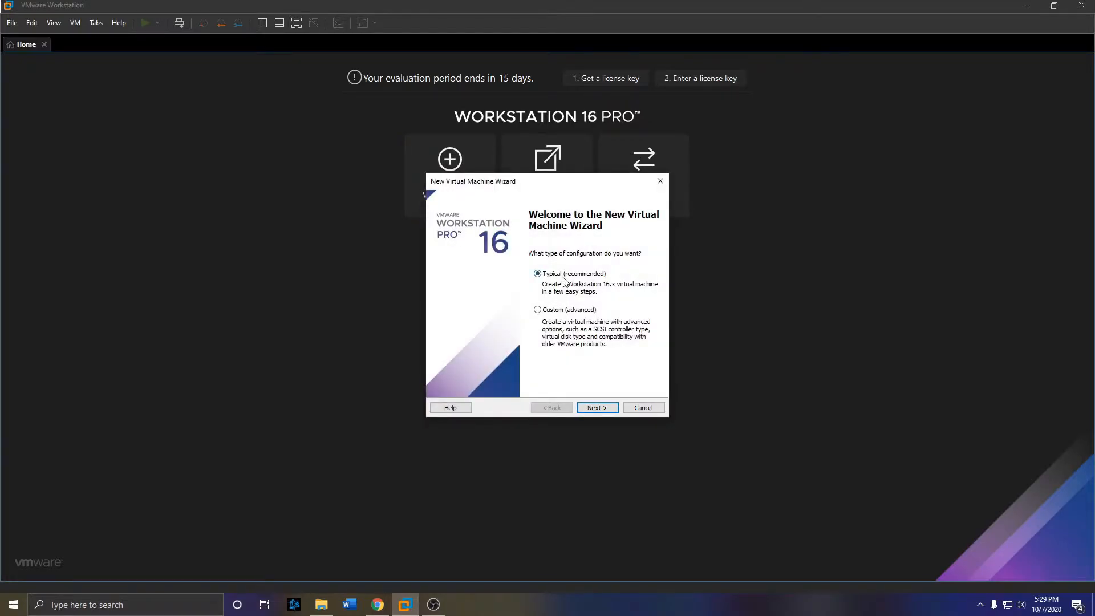
{"action": "left_click", "coordinate": [594, 408]}
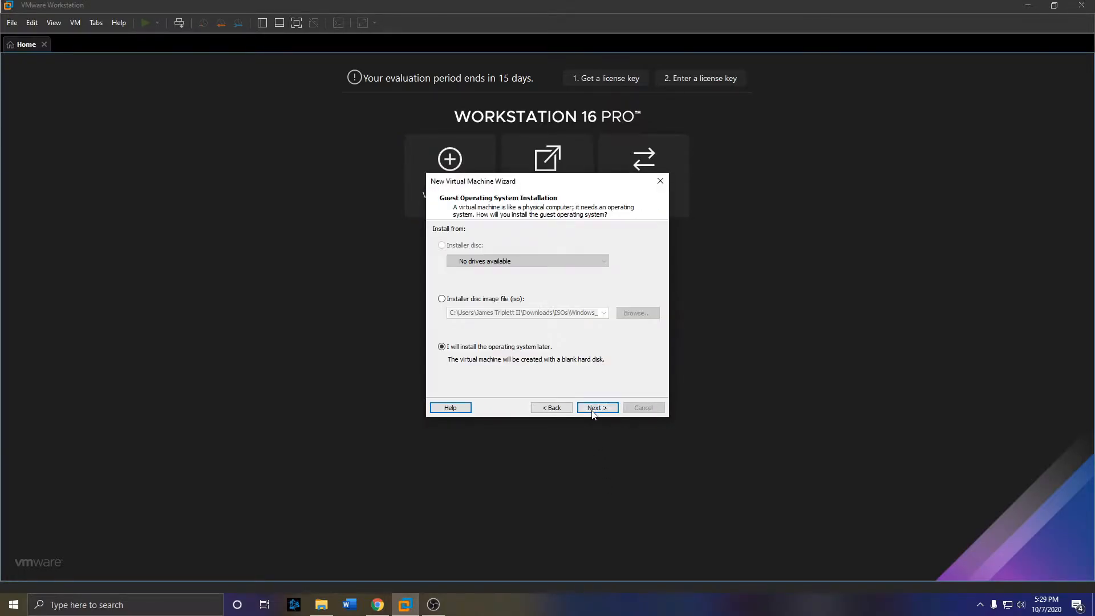
{"action": "left_click", "coordinate": [454, 302]}
{"action": "left_click", "coordinate": [638, 316]}
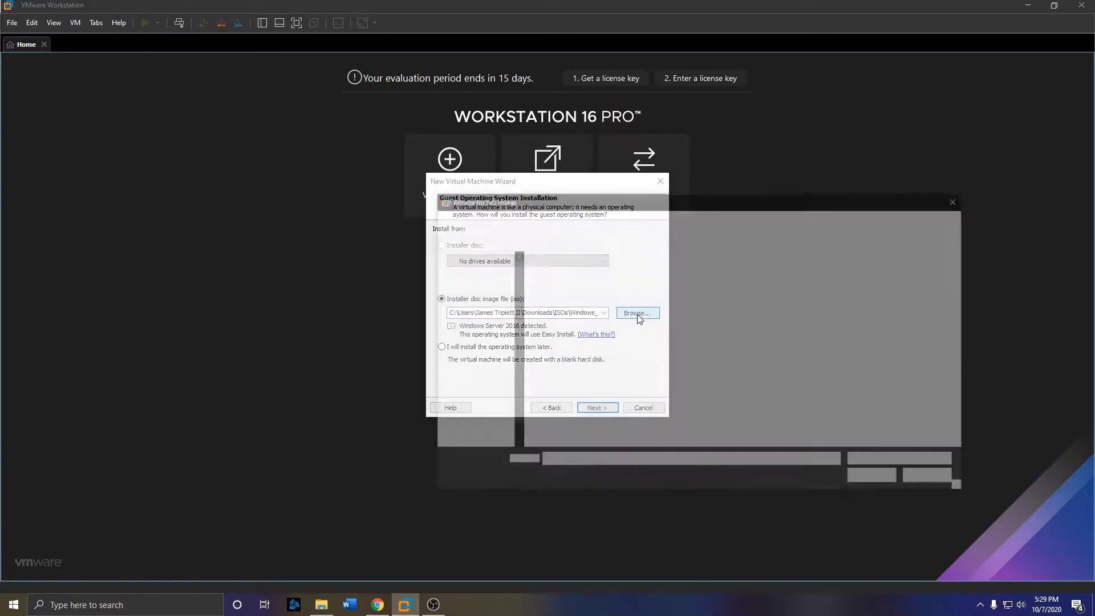
{"action": "double_click", "coordinate": [574, 275]}
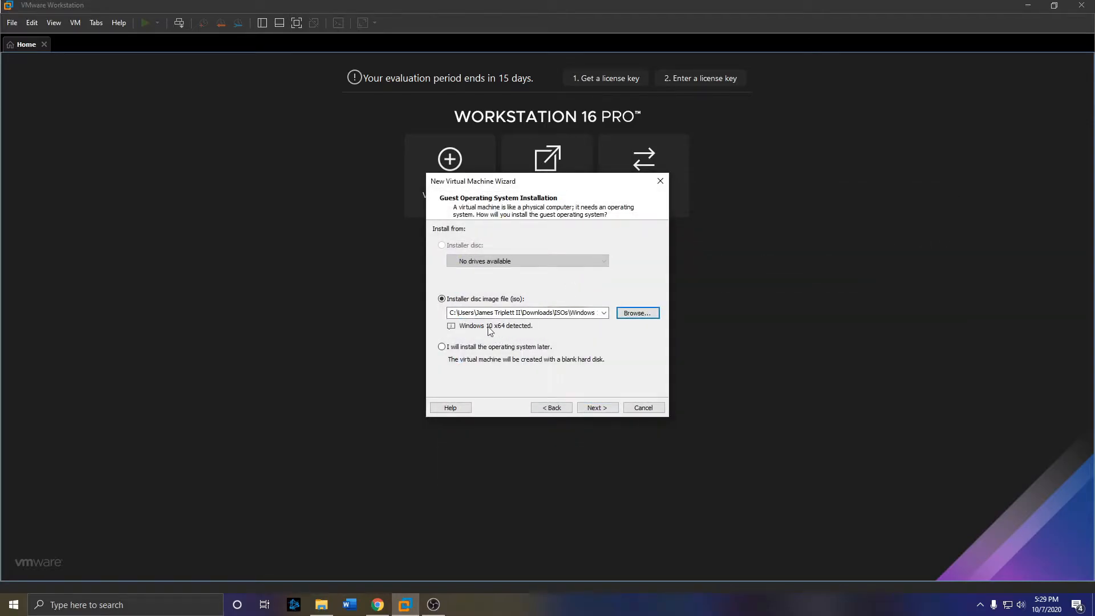
{"action": "left_click", "coordinate": [597, 407]}
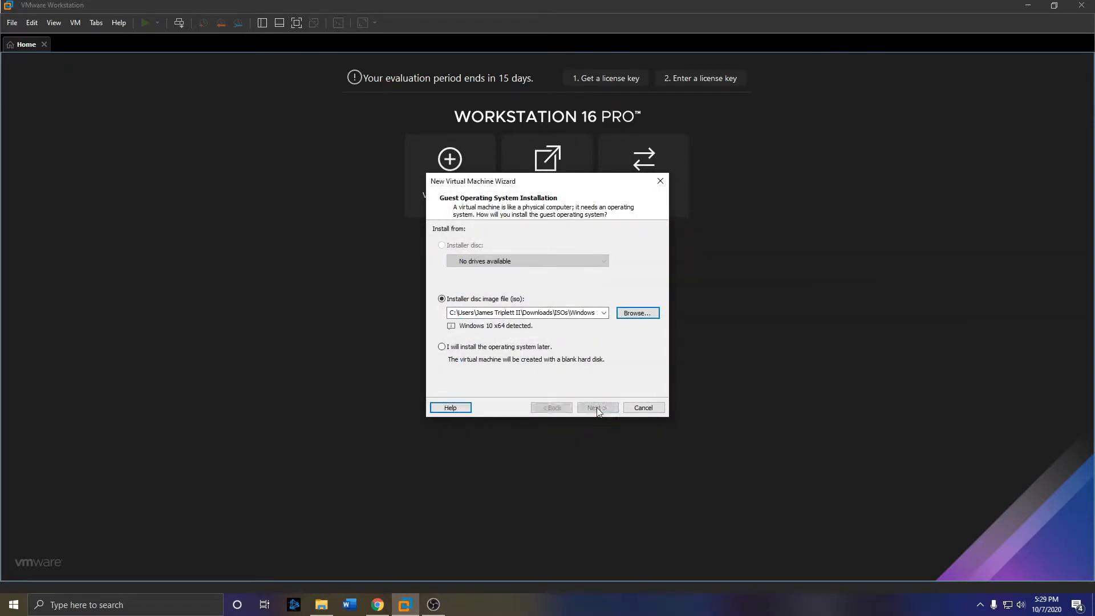
{"action": "left_click", "coordinate": [525, 247]}
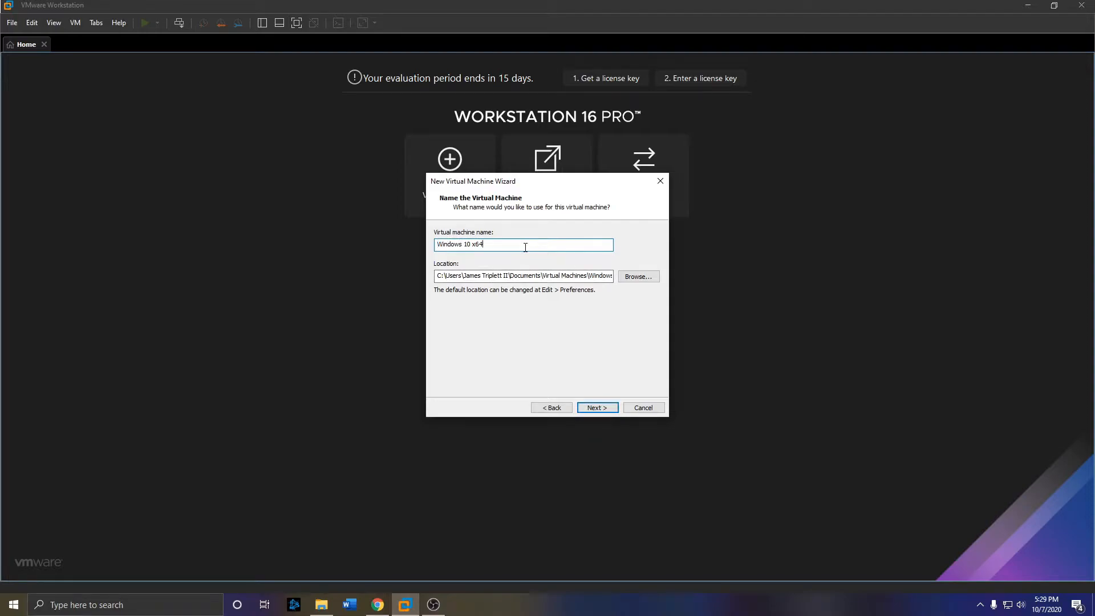
- Rename the virtual machine to 'Windows 10 machine' and dismiss the path-already-exists error
{"action": "type", "text": "machine"}
{"action": "key", "text": "Return"}
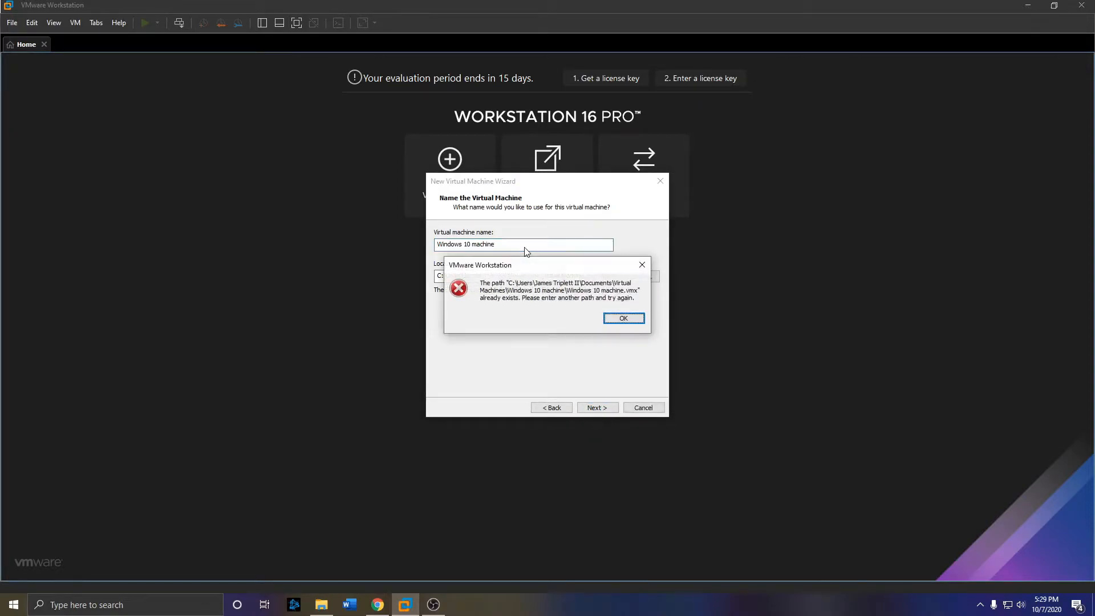
{"action": "left_click", "coordinate": [621, 319]}
- Delete the old files in the Windows 10 machine folder using the copied Location path in File Explorer
{"action": "left_click", "coordinate": [513, 274]}
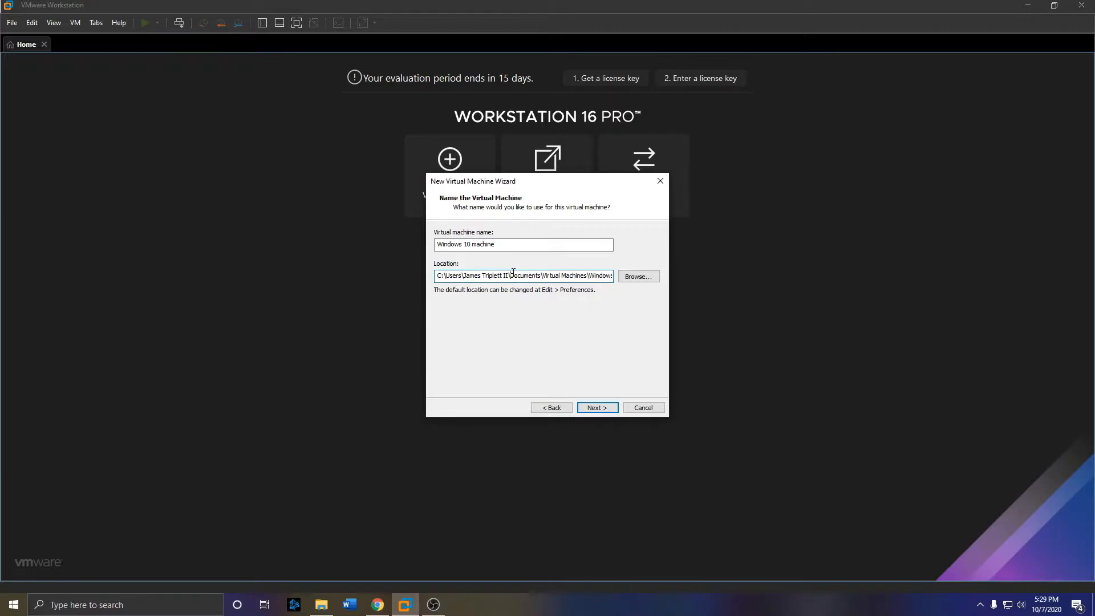
{"action": "key", "text": "ctrl+a"}
{"action": "key", "text": "ctrl+c"}
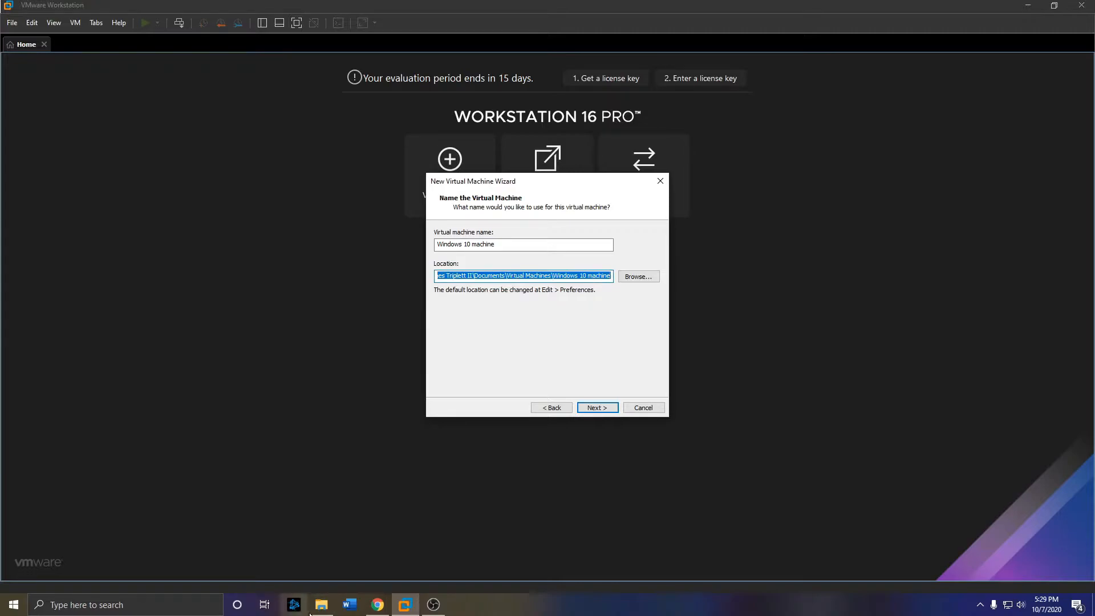
{"action": "left_click", "coordinate": [321, 605]}
{"action": "left_click", "coordinate": [223, 127]}
{"action": "key", "text": "ctrl+v"}
{"action": "key", "text": "Return"}
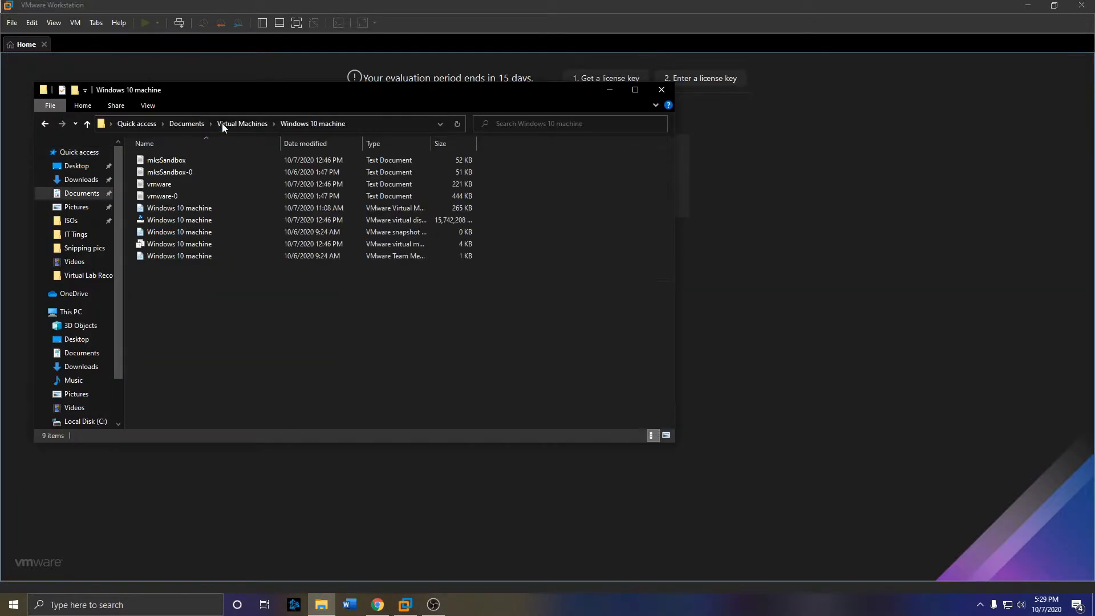
{"action": "left_click_drag", "start_coordinate": [233, 291], "coordinate": [187, 144]}
{"action": "key", "text": "Delete"}
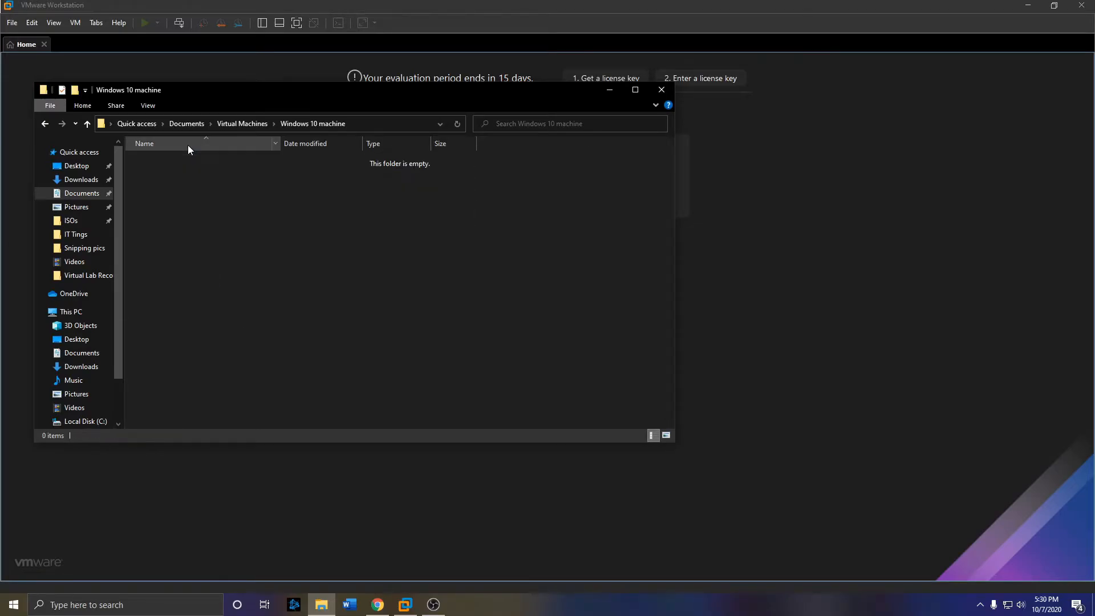
{"action": "left_click", "coordinate": [661, 91]}
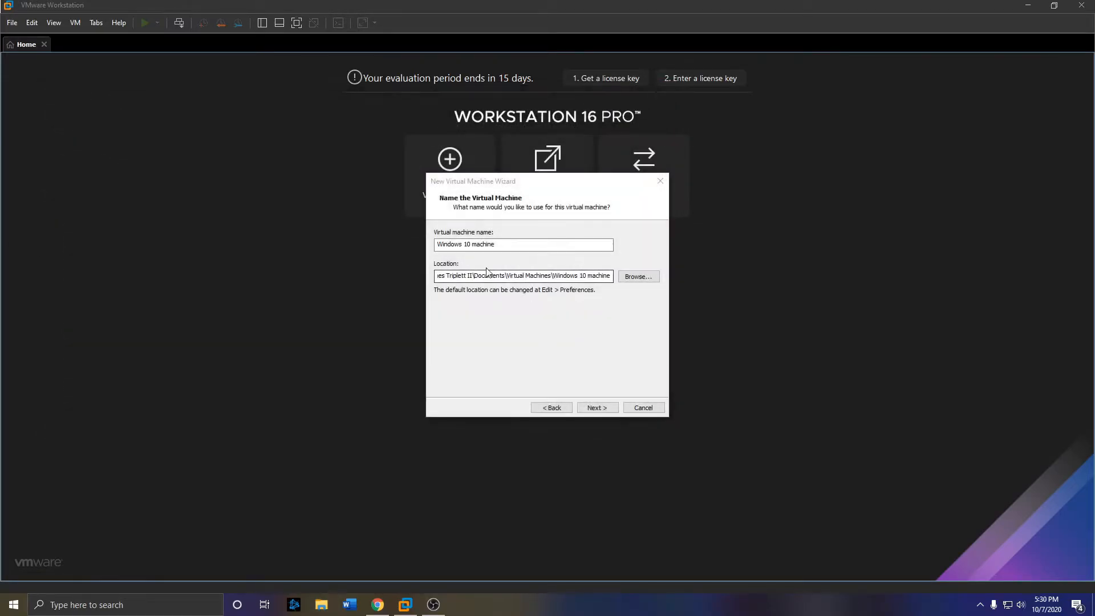
- Accept the default 60 GB disk capacity
{"action": "left_click", "coordinate": [594, 407]}
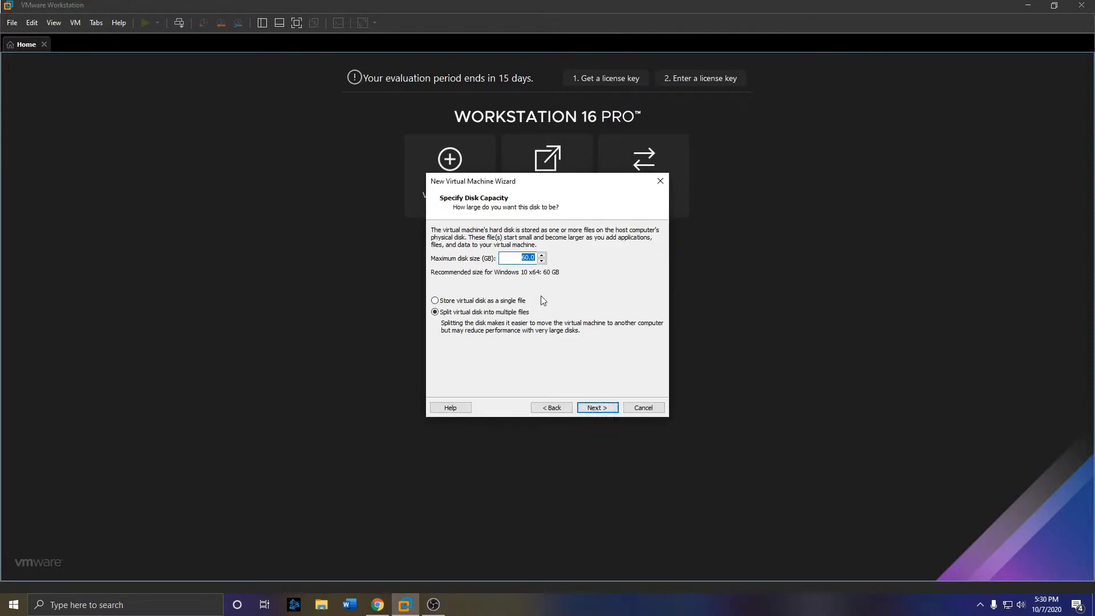
{"action": "left_click", "coordinate": [522, 258]}
{"action": "left_click", "coordinate": [606, 407]}
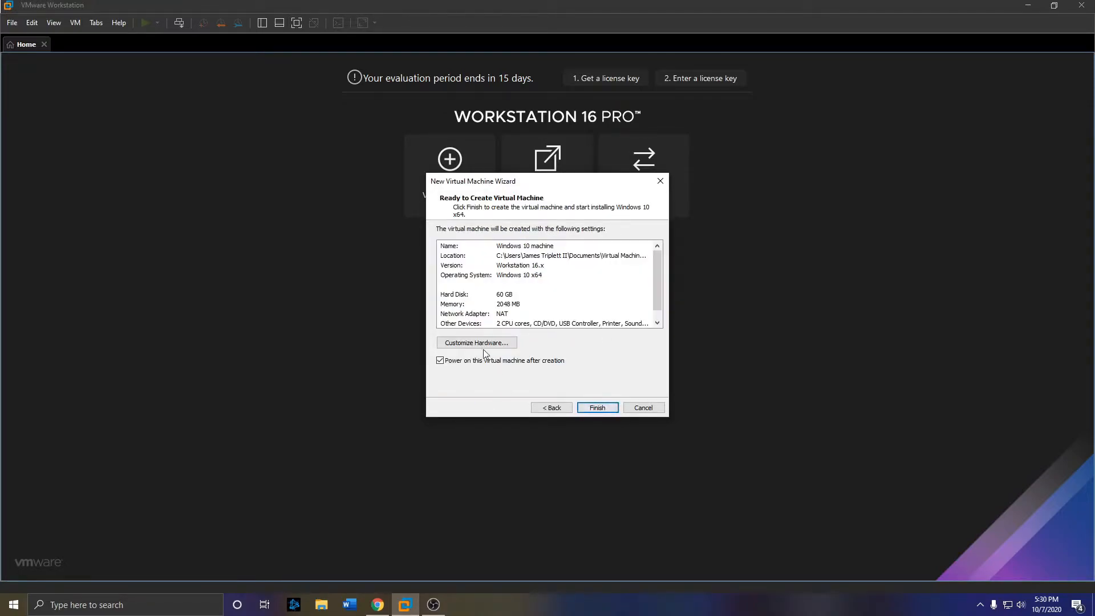
- Raise the machine's memory to 8192 MB in hardware settings and create the VM
{"action": "left_click", "coordinate": [482, 343]}
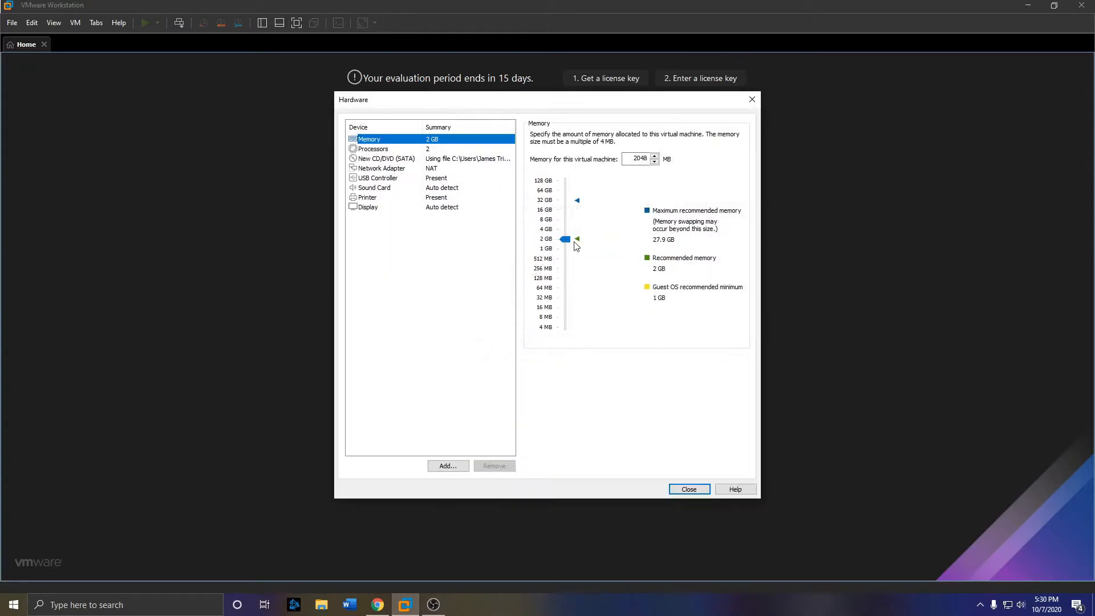
{"action": "left_click_drag", "start_coordinate": [570, 242], "coordinate": [567, 220]}
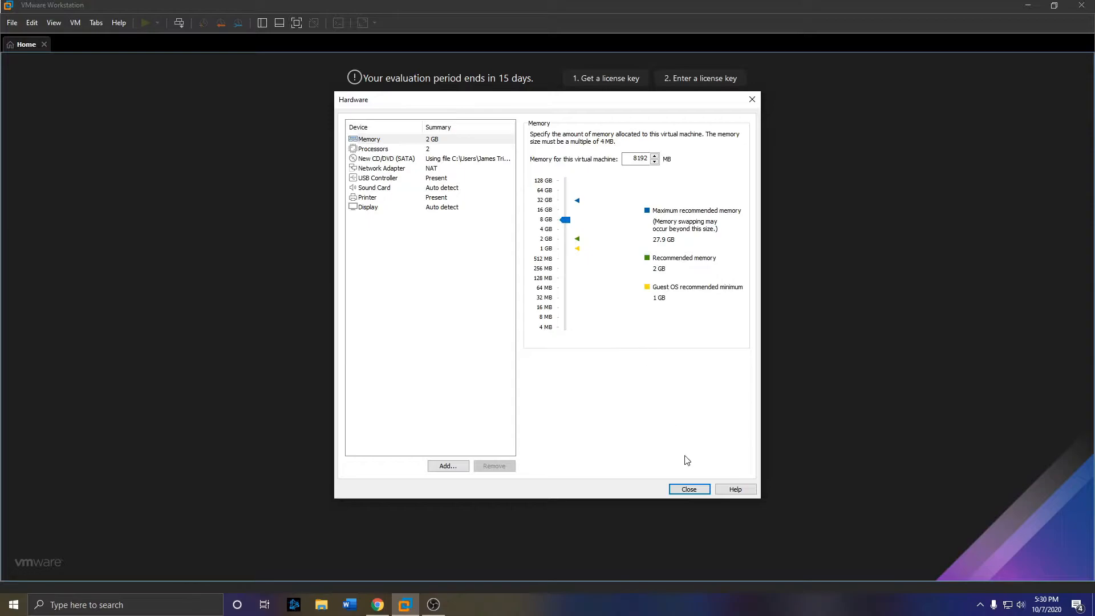
{"action": "left_click", "coordinate": [690, 489]}
{"action": "left_click", "coordinate": [597, 411]}
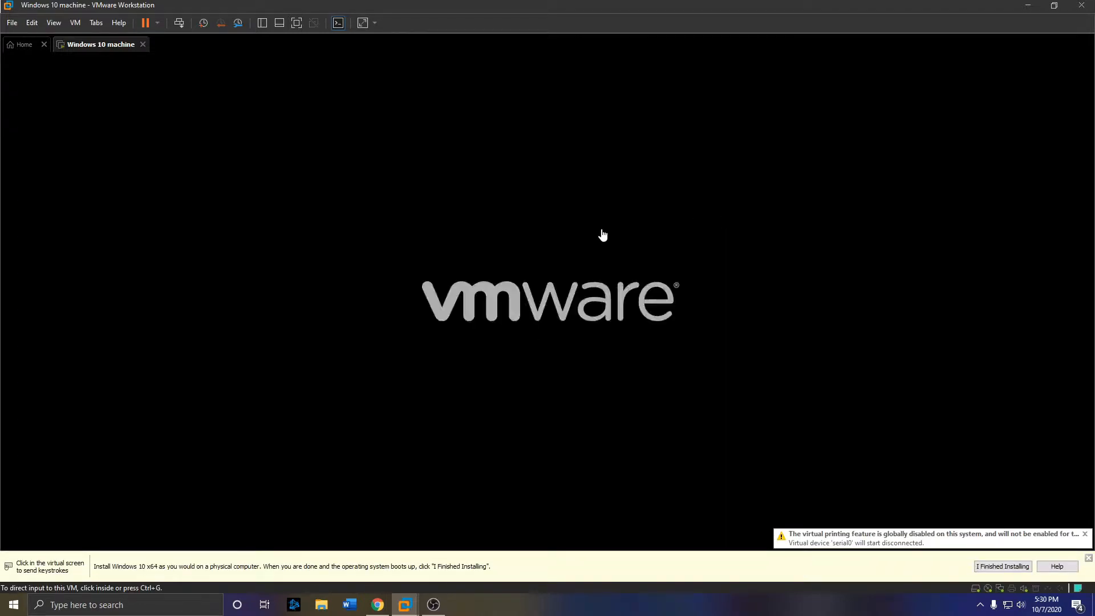
- Boot the Windows 10 machine from its installer disc, then release input back to the host
{"action": "left_click", "coordinate": [603, 269]}
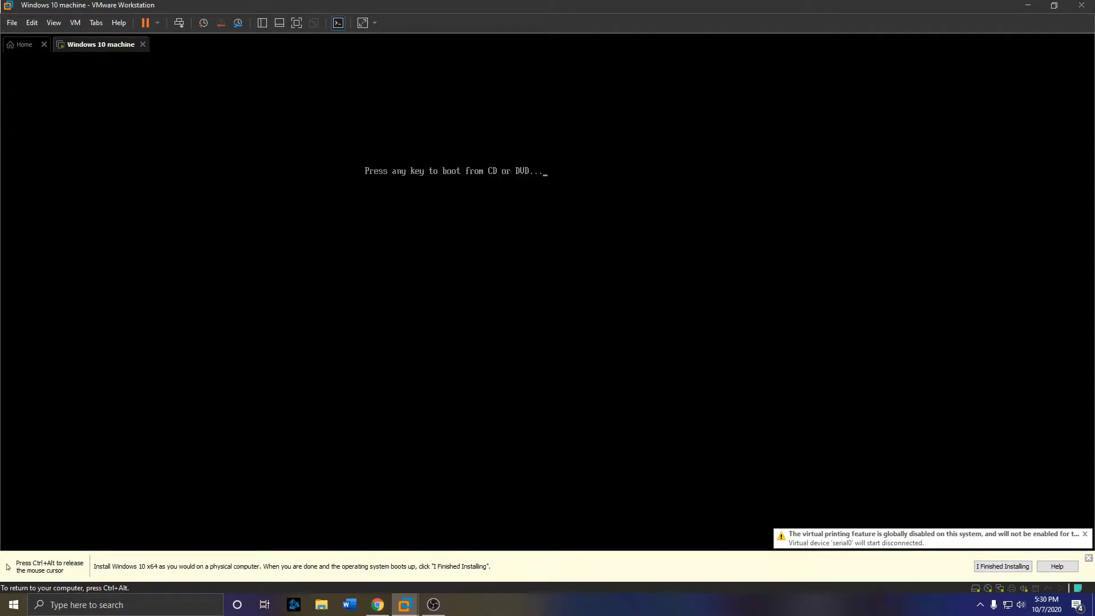
{"action": "key", "text": "Return"}
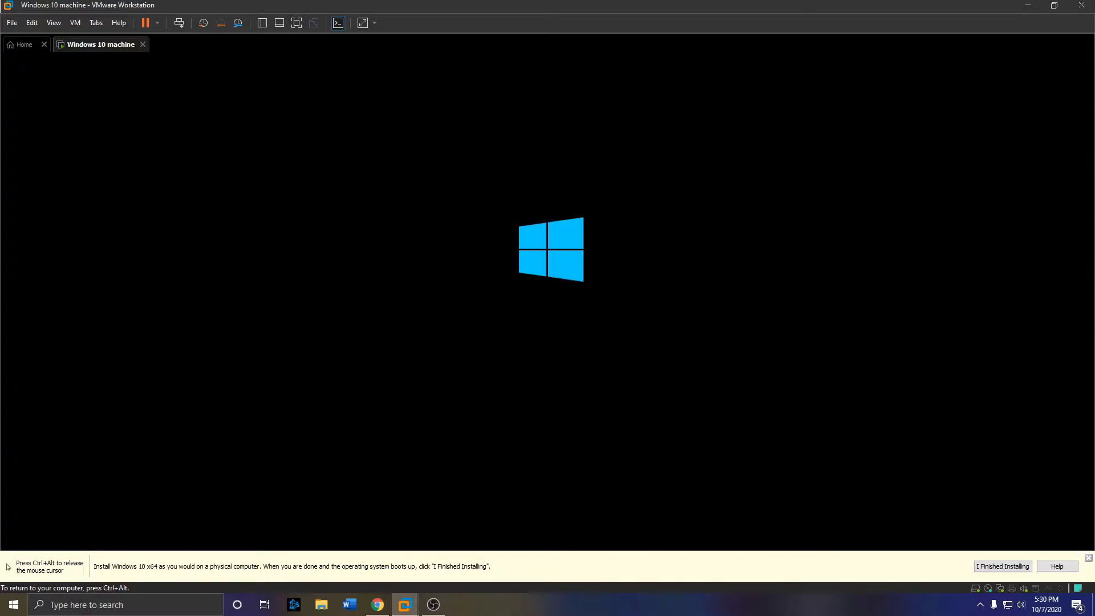
{"action": "key", "text": "ctrl+alt"}
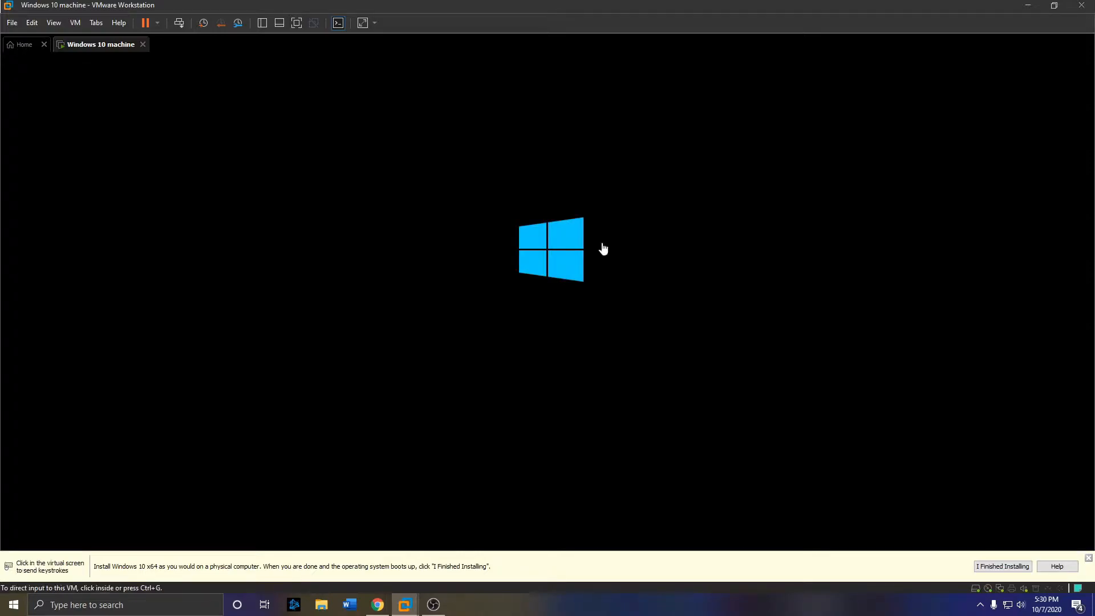
{"action": "left_click", "coordinate": [13, 24]}
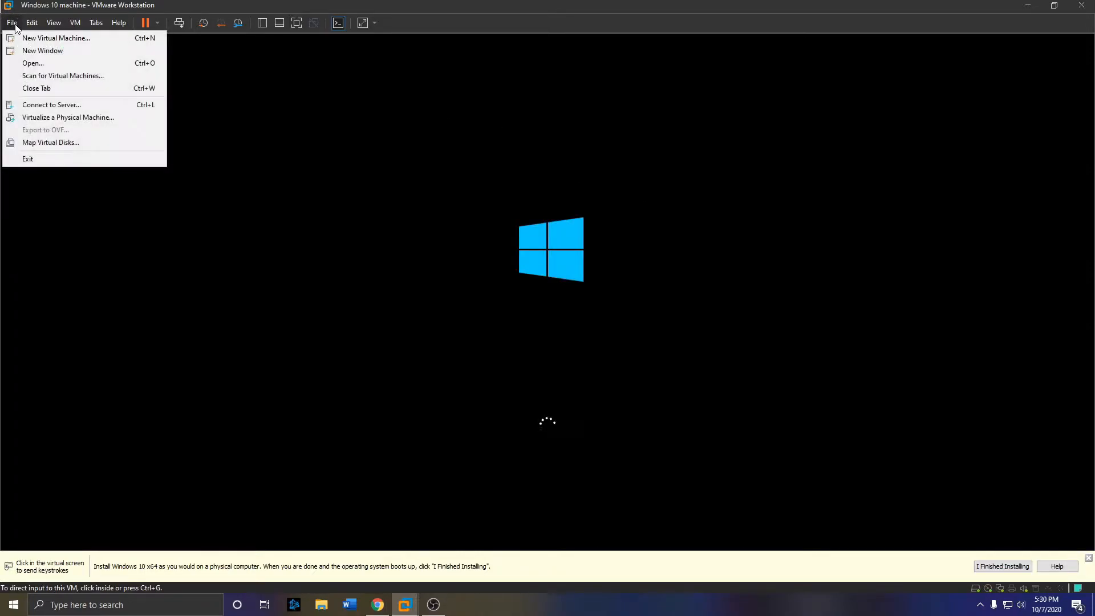
- Start a second typical new VM, initially pointing it at the Windows Server 2016 ISO
{"action": "left_click", "coordinate": [56, 39]}
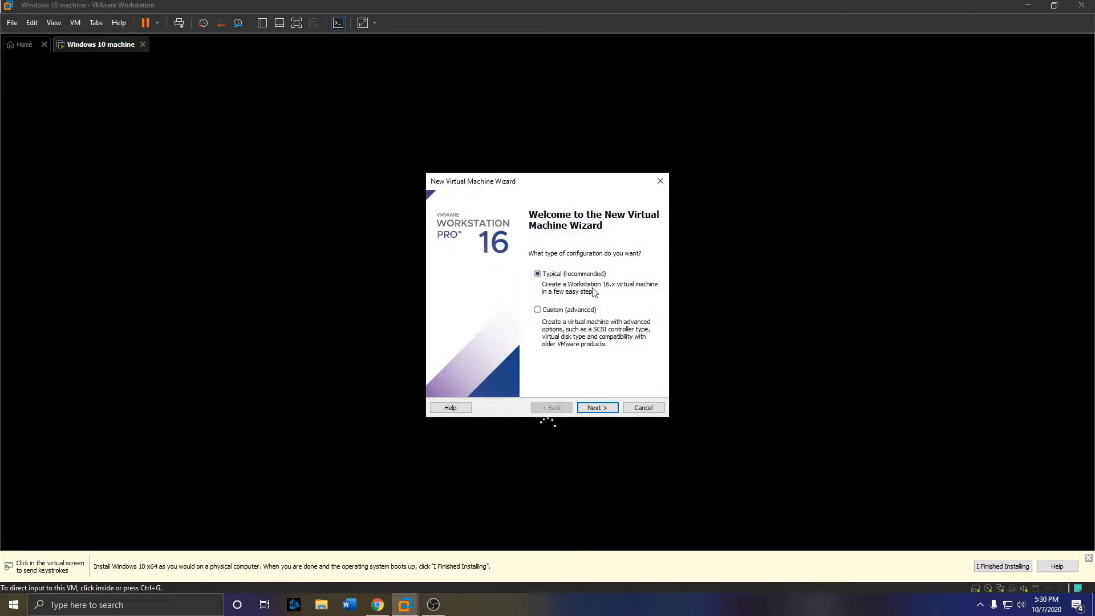
{"action": "left_click", "coordinate": [599, 408]}
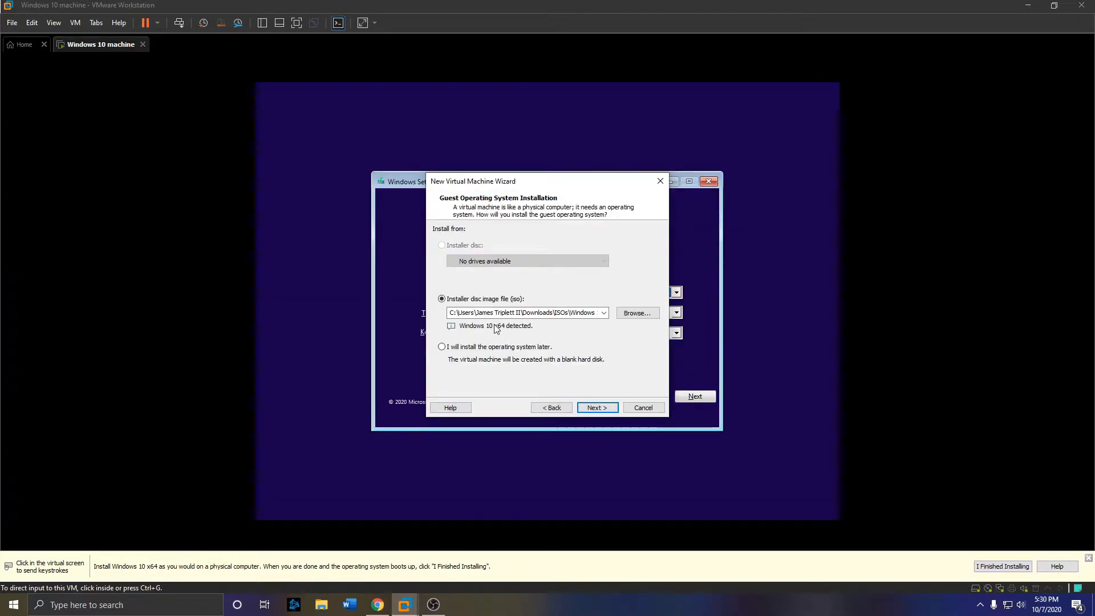
{"action": "left_click", "coordinate": [638, 313]}
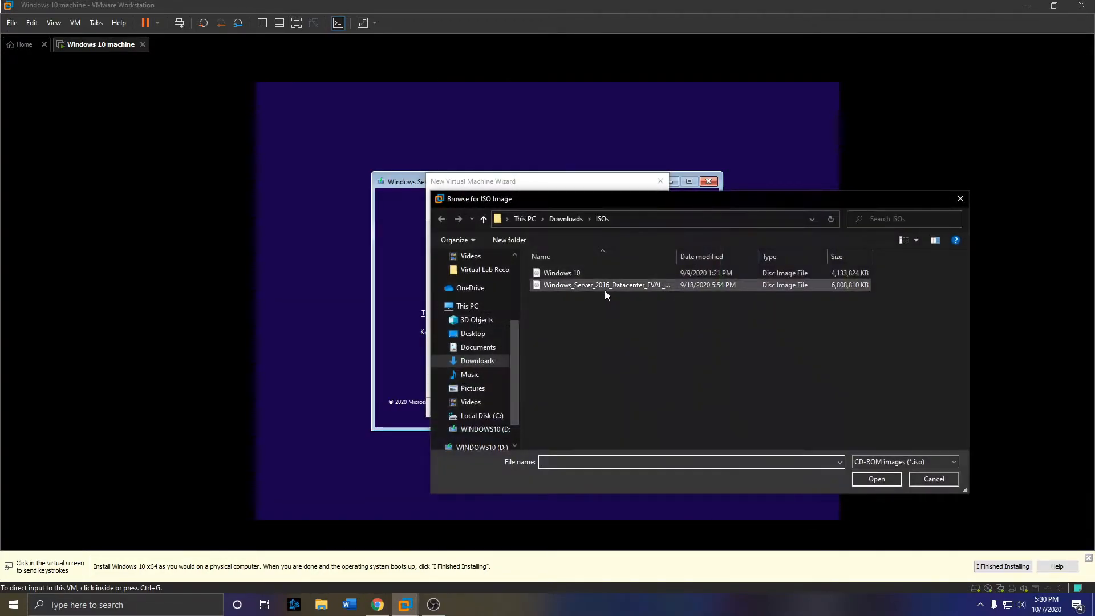
{"action": "left_click", "coordinate": [632, 287]}
{"action": "double_click", "coordinate": [632, 287]}
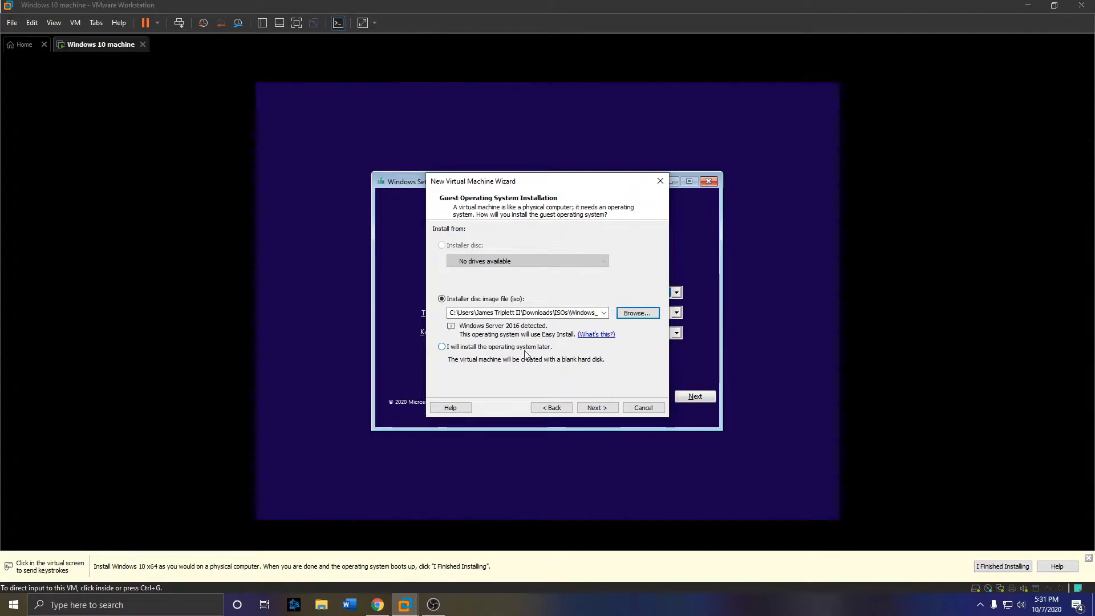
{"action": "left_click", "coordinate": [472, 299]}
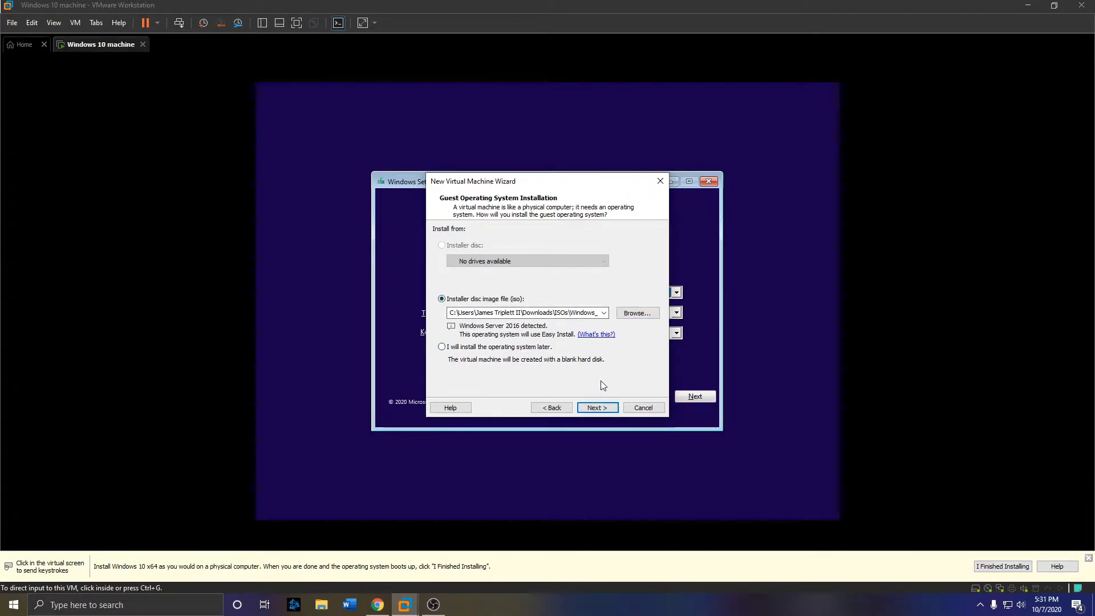
{"action": "left_click", "coordinate": [603, 407]}
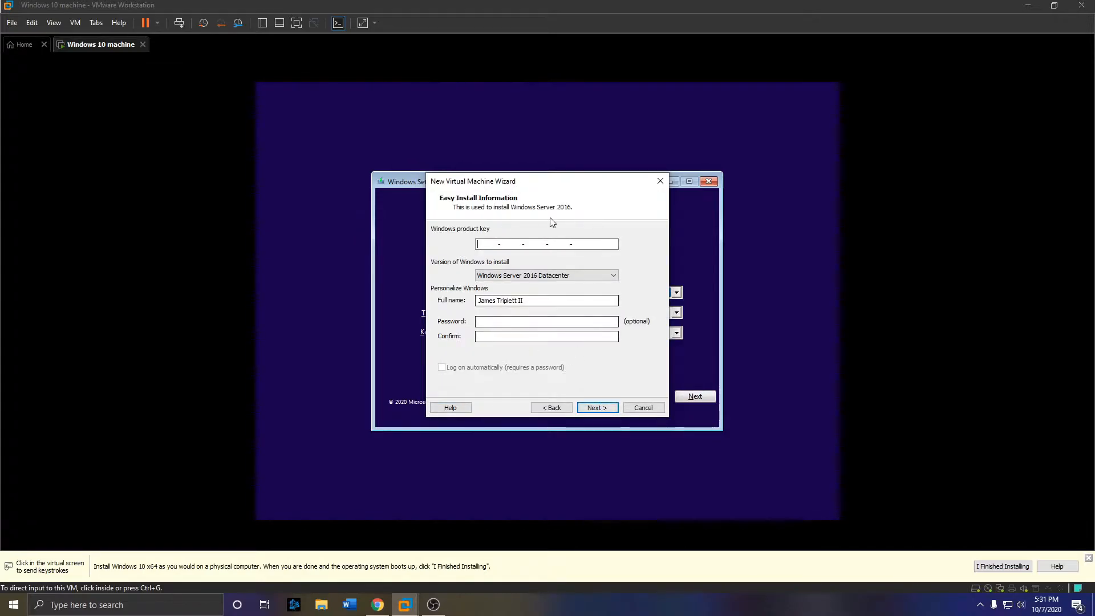
- Go back and choose to install the operating system later instead
{"action": "left_click", "coordinate": [553, 407]}
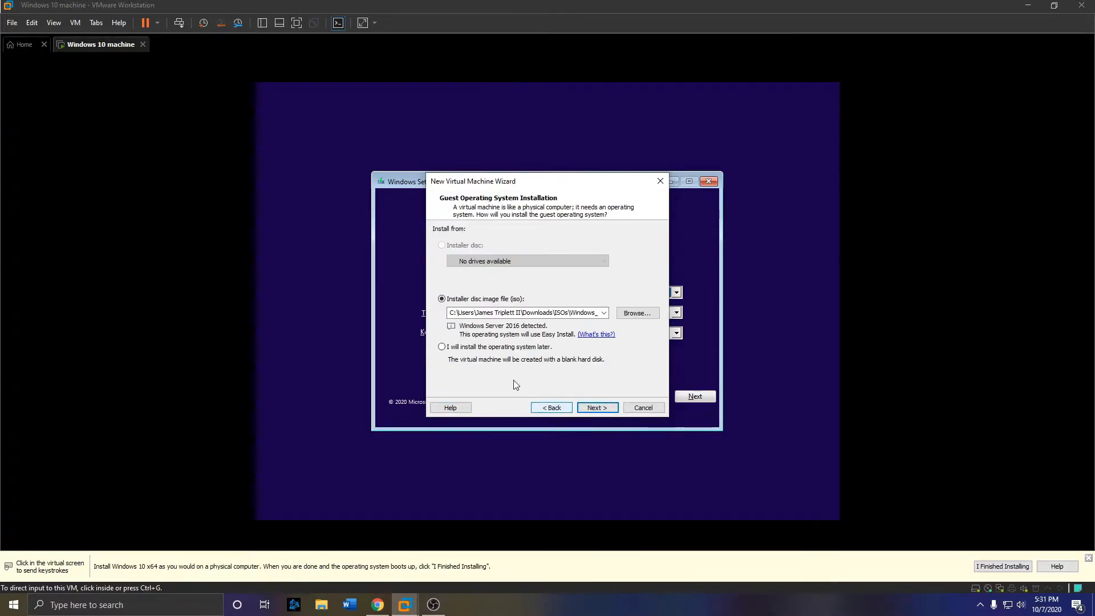
{"action": "left_click", "coordinate": [490, 347]}
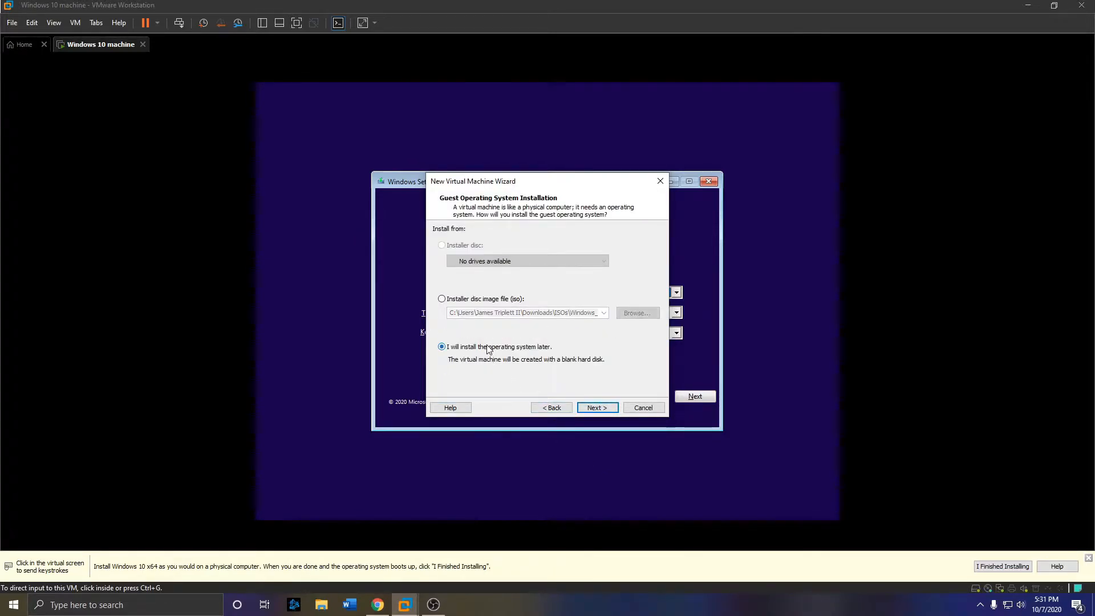
{"action": "left_click", "coordinate": [599, 409]}
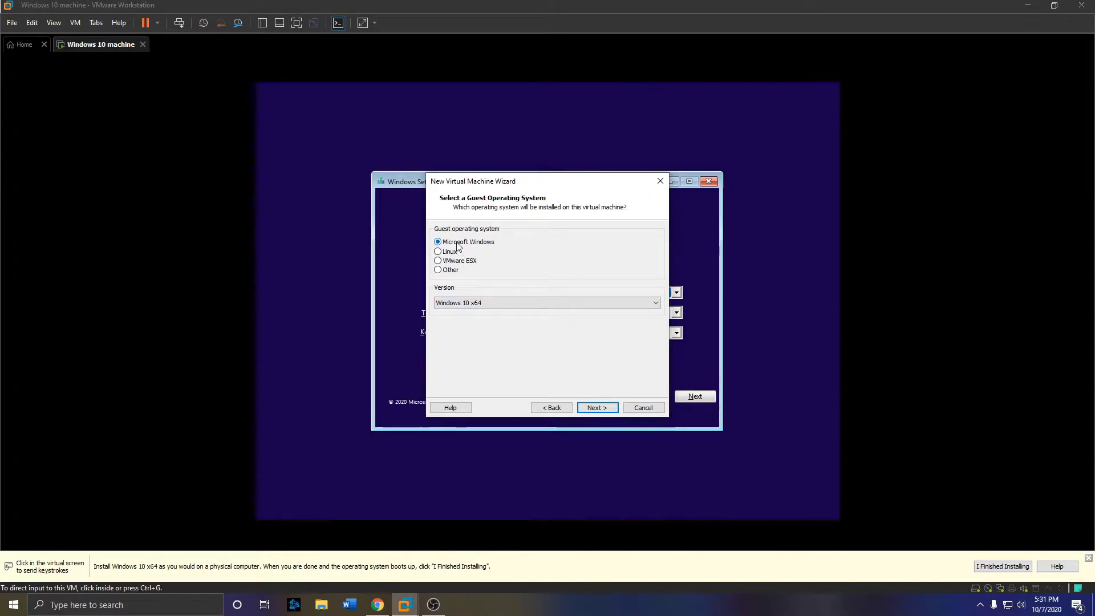
- Set the guest OS version to Windows Server 2016
{"action": "left_click", "coordinate": [526, 305]}
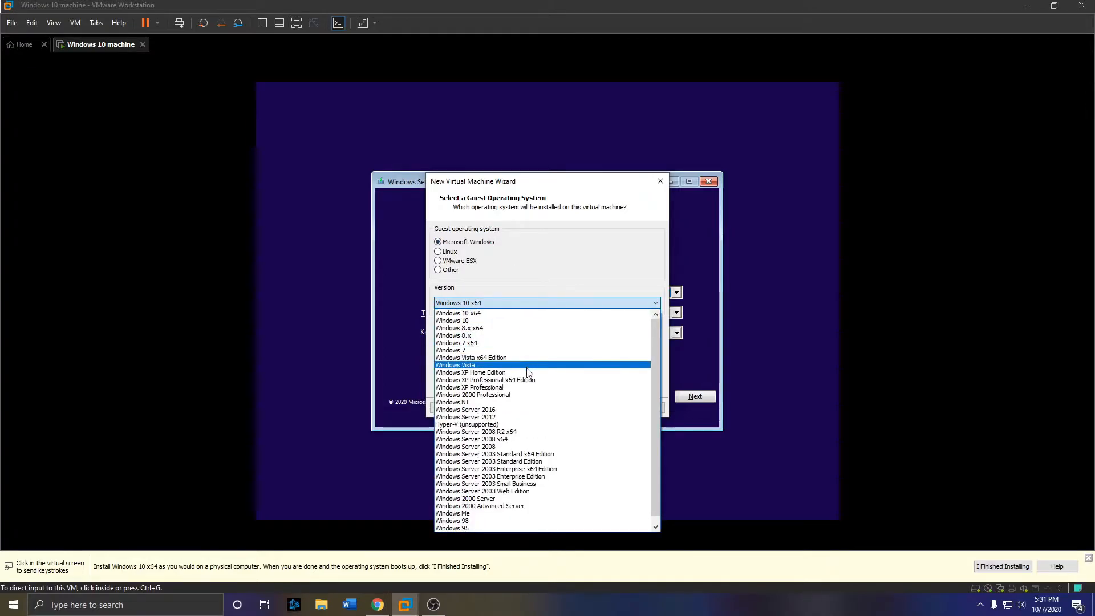
{"action": "left_click", "coordinate": [528, 410]}
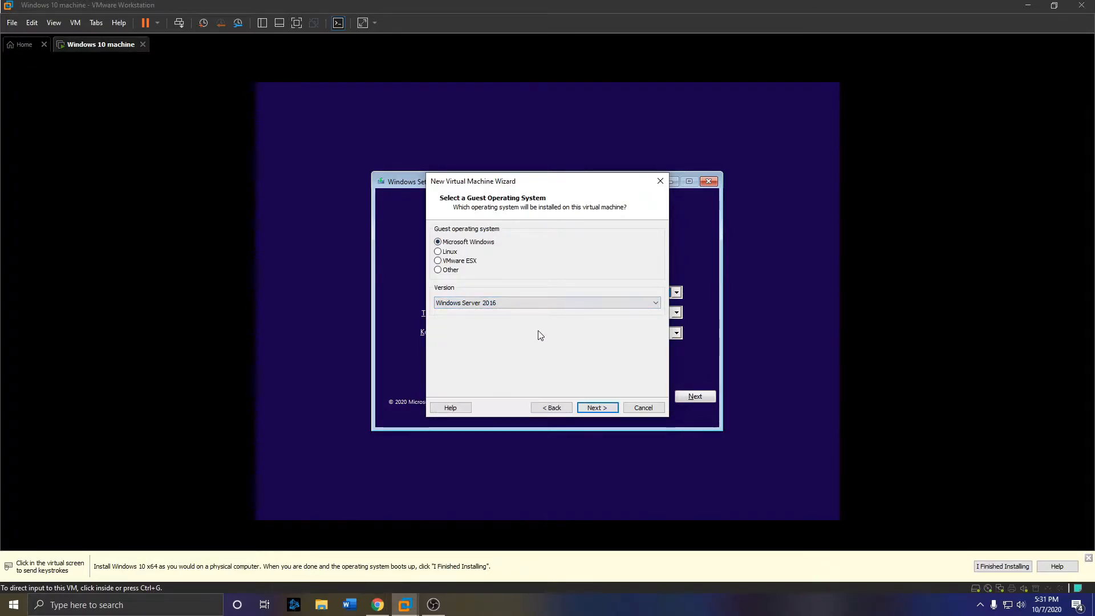
{"action": "left_click", "coordinate": [598, 408]}
- Name the VM 'Windows Server 2016 machine', dismiss the path-exists error, and copy its Location path
{"action": "left_click", "coordinate": [546, 248]}
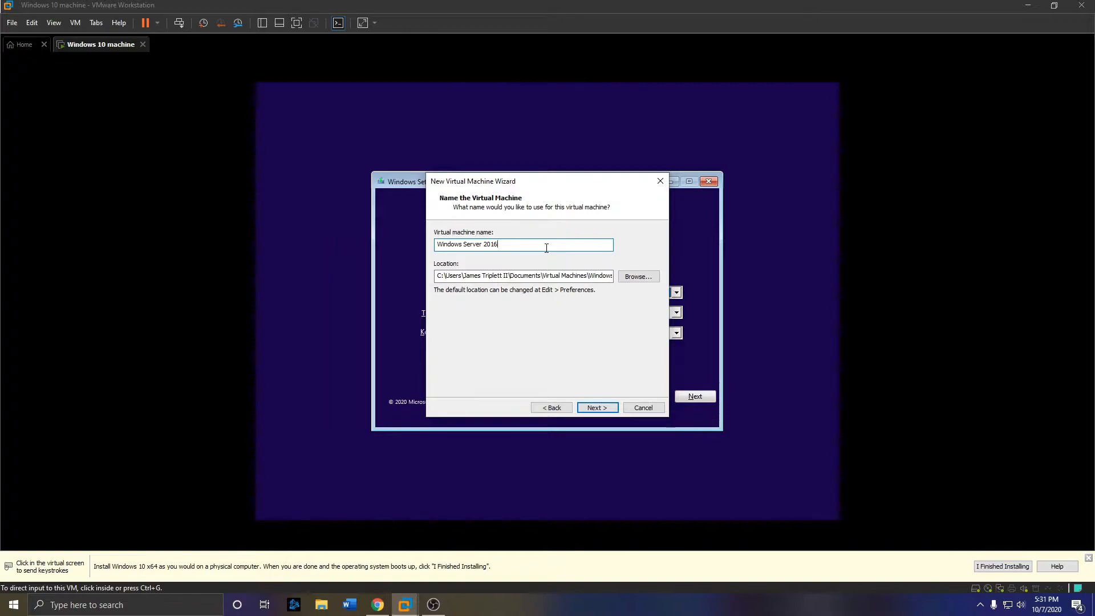
{"action": "type", "text": "machine"}
{"action": "key", "text": "Return"}
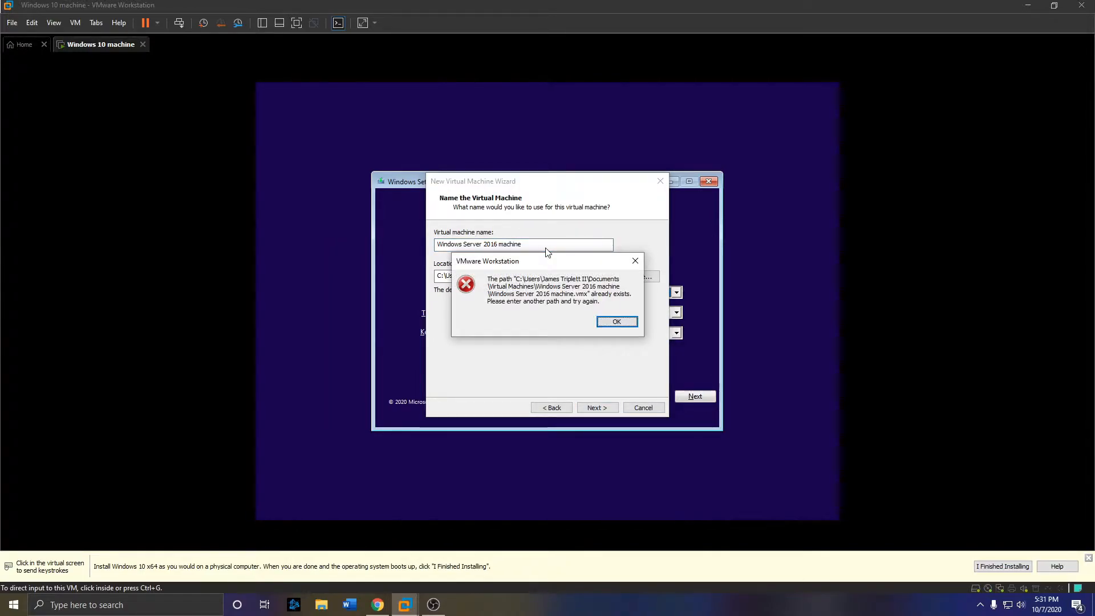
{"action": "key", "text": "Return"}
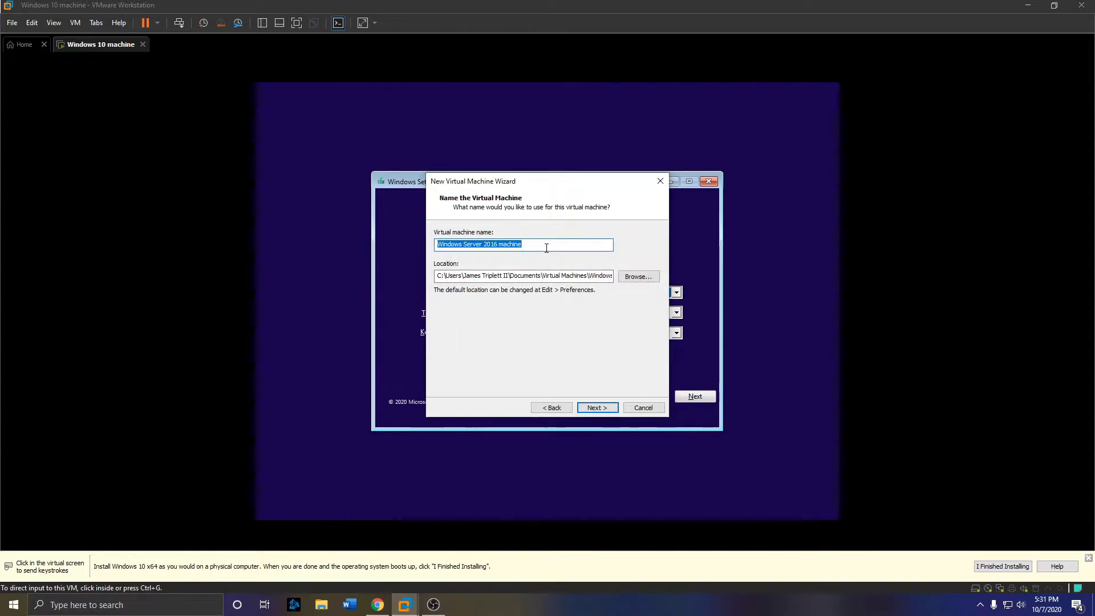
{"action": "left_click", "coordinate": [576, 277]}
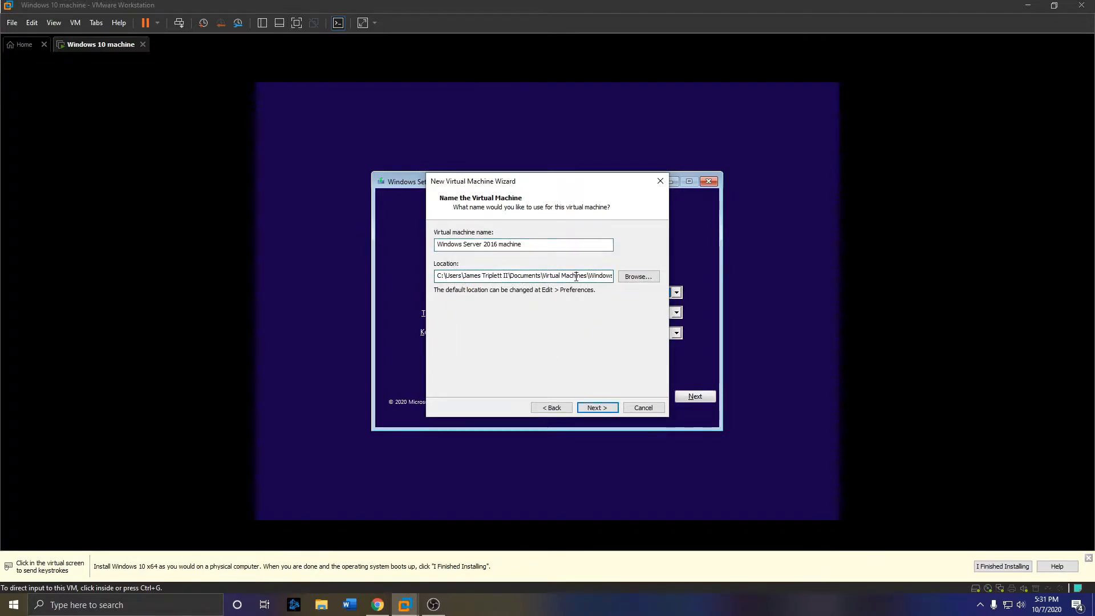
{"action": "key", "text": "ctrl+a"}
{"action": "key", "text": "ctrl+c"}
{"action": "left_click", "coordinate": [322, 604]}
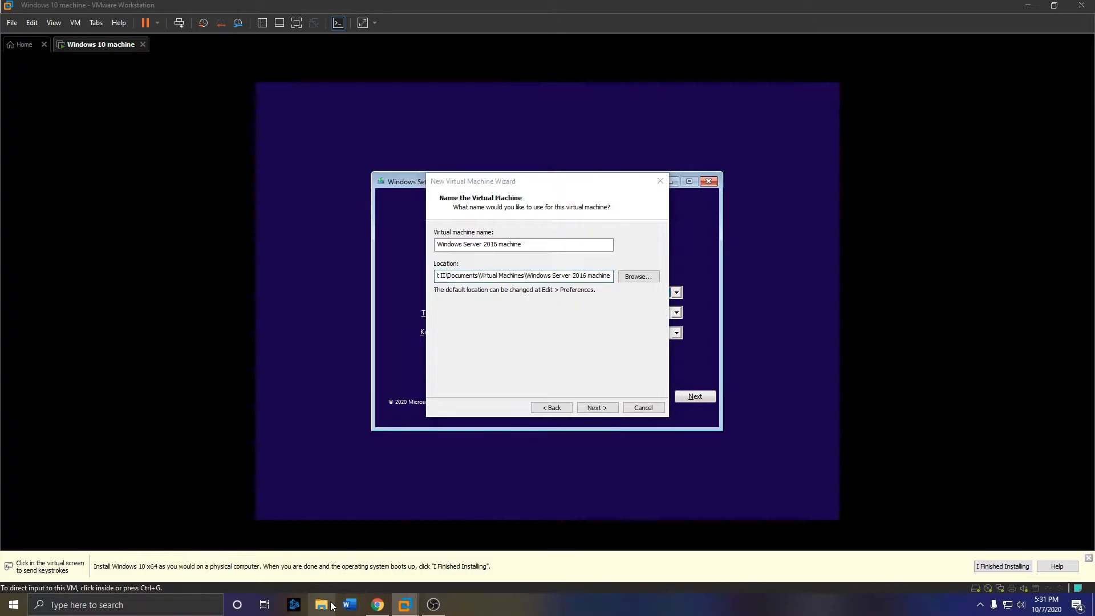
- Delete the 8 leftover files in the Windows Server 2016 machine folder in File Explorer
{"action": "left_click", "coordinate": [275, 122]}
{"action": "key", "text": "ctrl+v"}
{"action": "key", "text": "Return"}
{"action": "left_click_drag", "start_coordinate": [167, 270], "coordinate": [155, 160]}
{"action": "key", "text": "Delete"}
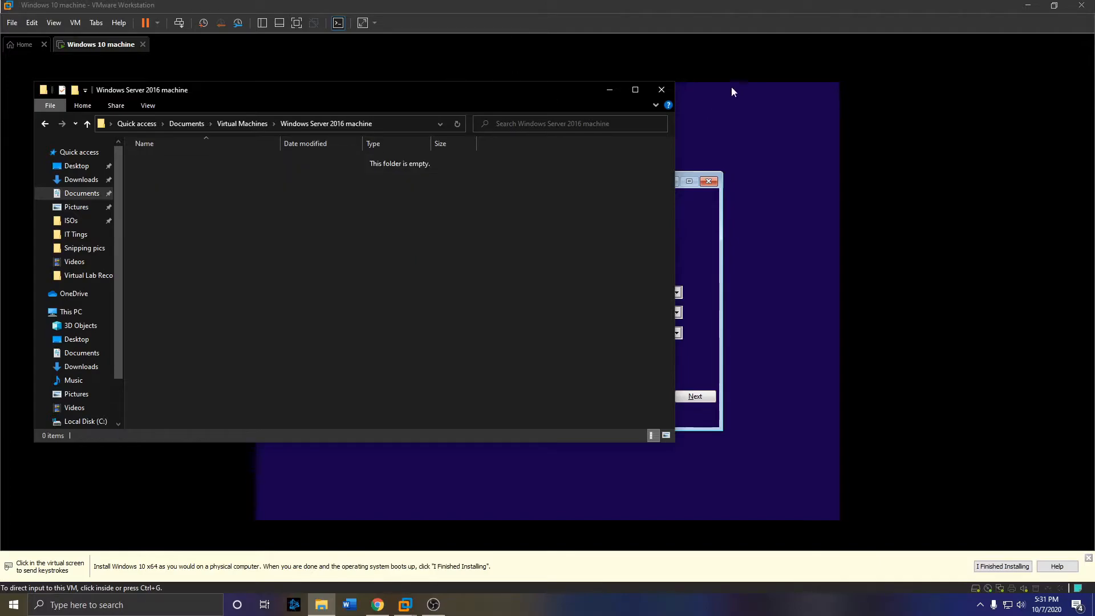
{"action": "left_click", "coordinate": [662, 90]}
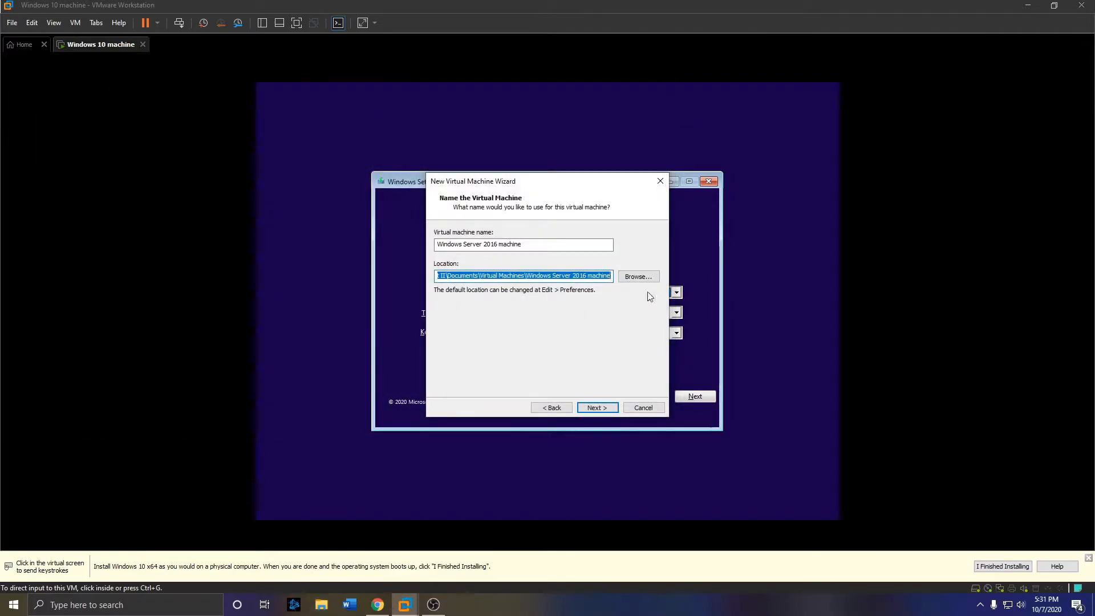
- Set the VM's maximum disk size to 80 GB
{"action": "left_click", "coordinate": [597, 407]}
{"action": "left_click", "coordinate": [526, 258]}
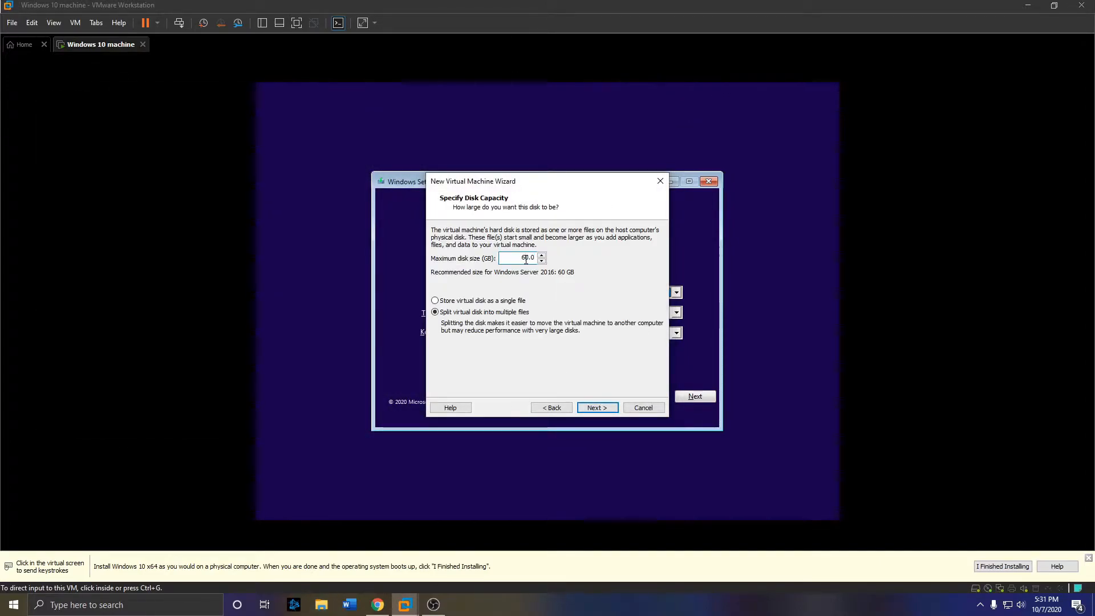
{"action": "double_click", "coordinate": [526, 259]}
{"action": "type", "text": "80"}
{"action": "left_click", "coordinate": [598, 410]}
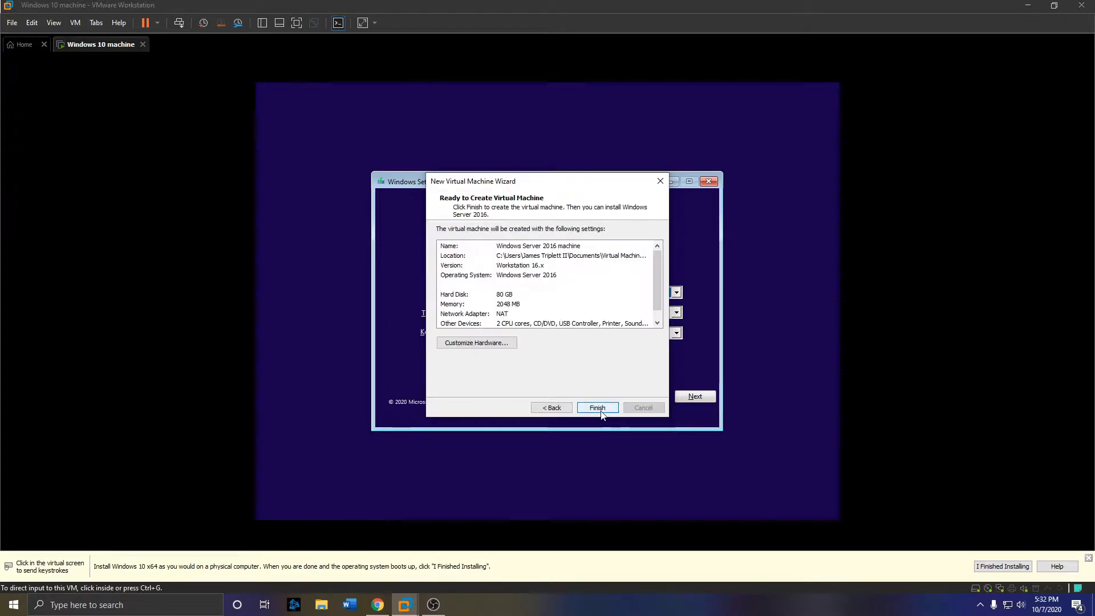
- Raise the VM's memory to 8192 MB and finish creating it
{"action": "left_click", "coordinate": [472, 343]}
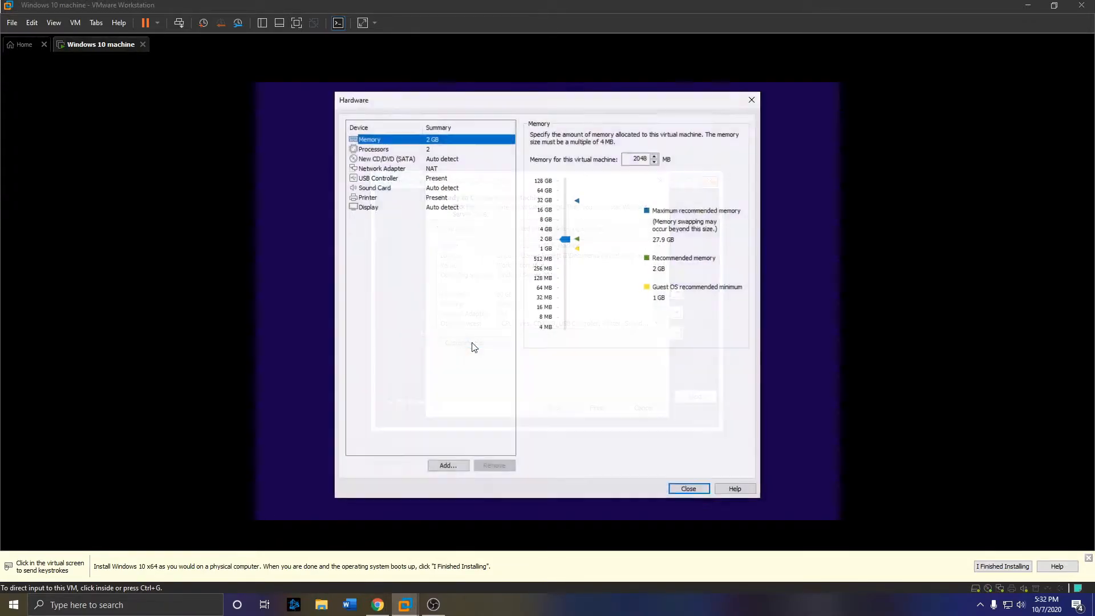
{"action": "left_click_drag", "start_coordinate": [570, 240], "coordinate": [570, 224]}
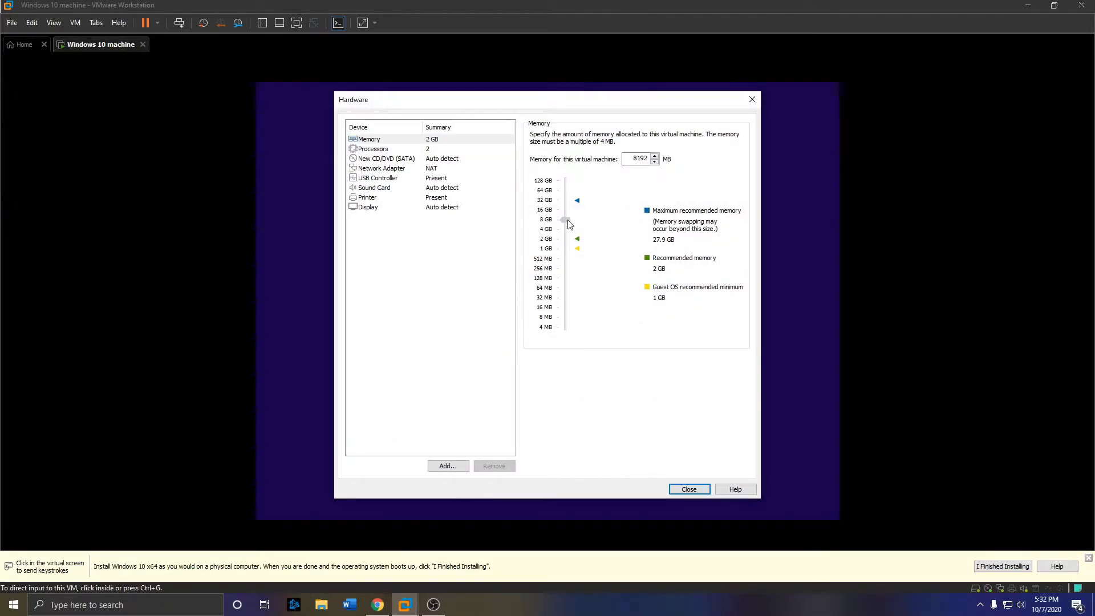
{"action": "left_click", "coordinate": [689, 489]}
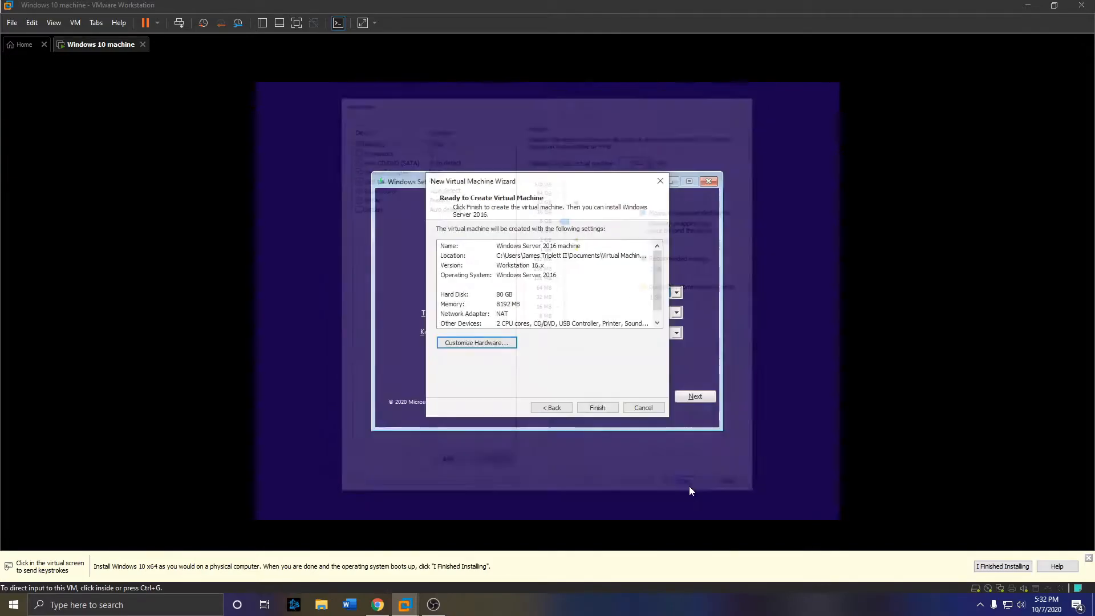
{"action": "left_click", "coordinate": [597, 408]}
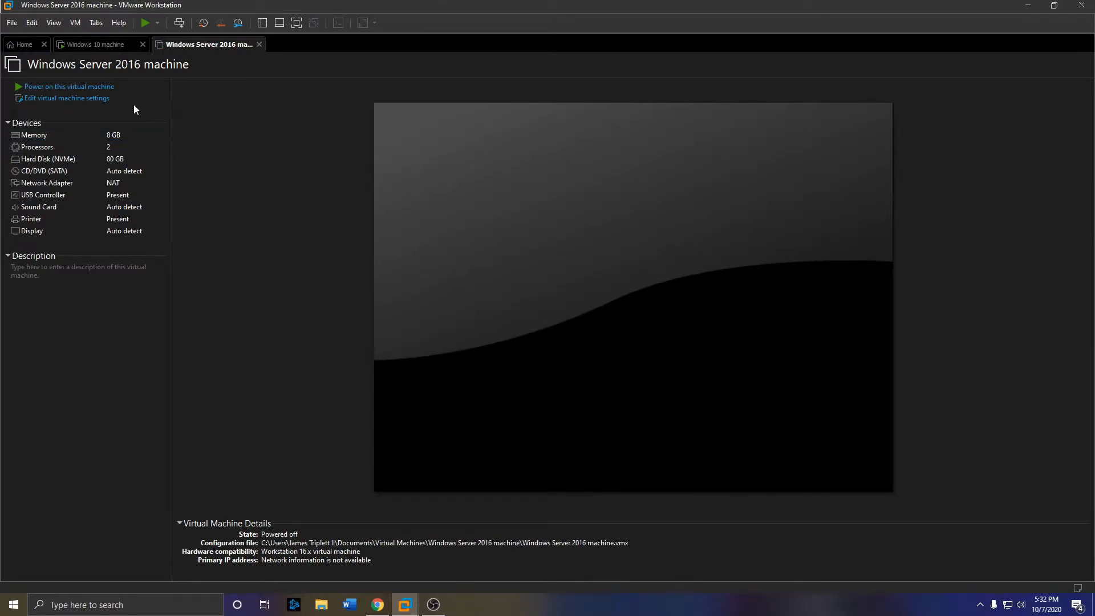
- Set the CD/DVD (SATA) drive to the Server 2016 Datacenter evaluation ISO from Downloads\ISOs
{"action": "left_click", "coordinate": [41, 101]}
{"action": "left_click", "coordinate": [364, 175]}
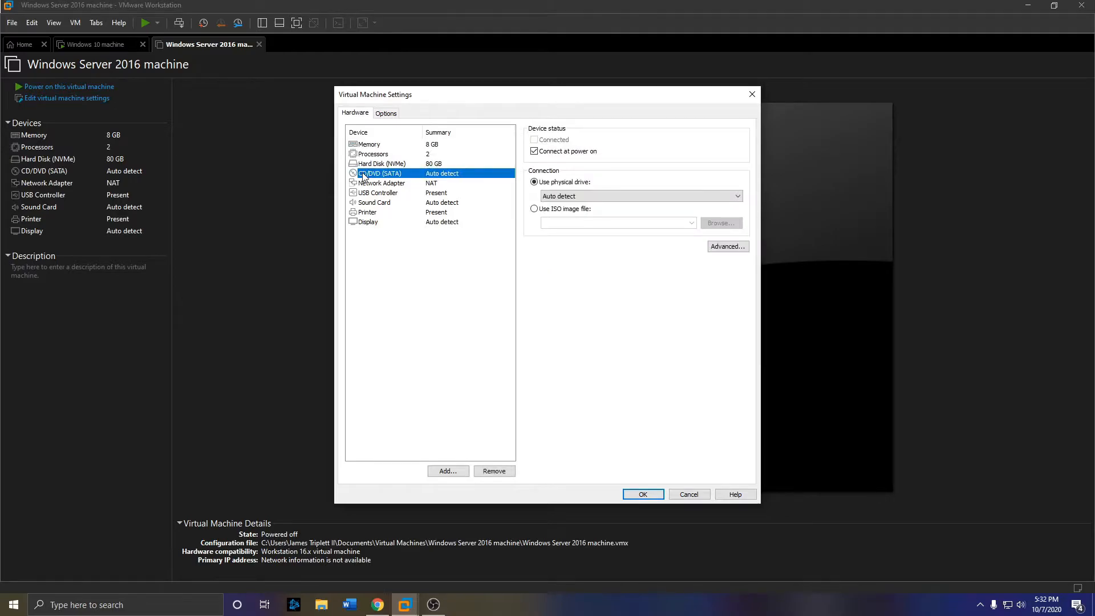
{"action": "left_click", "coordinate": [577, 210]}
{"action": "left_click", "coordinate": [719, 224]}
{"action": "scroll", "coordinate": [388, 229], "scroll_direction": "up", "scroll_amount": 2}
{"action": "left_click", "coordinate": [376, 183]}
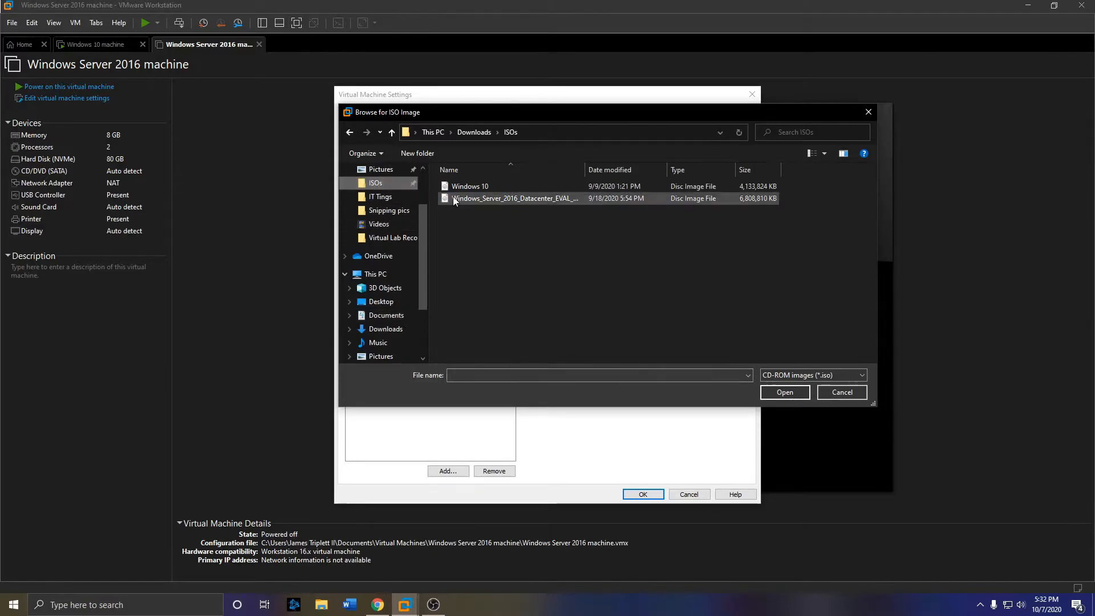
{"action": "double_click", "coordinate": [488, 200]}
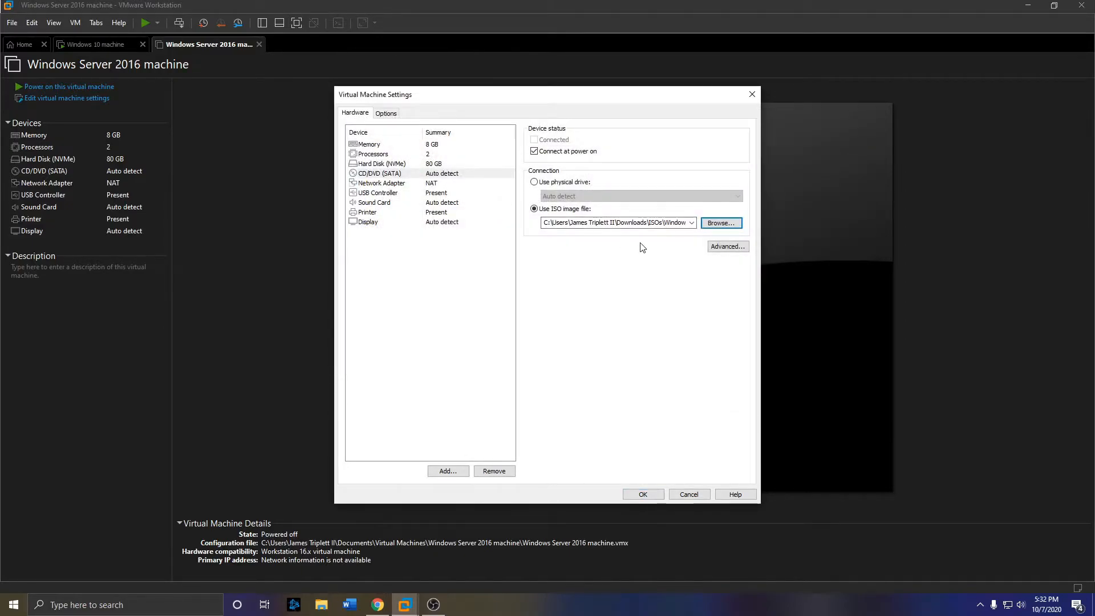
{"action": "left_click", "coordinate": [640, 494]}
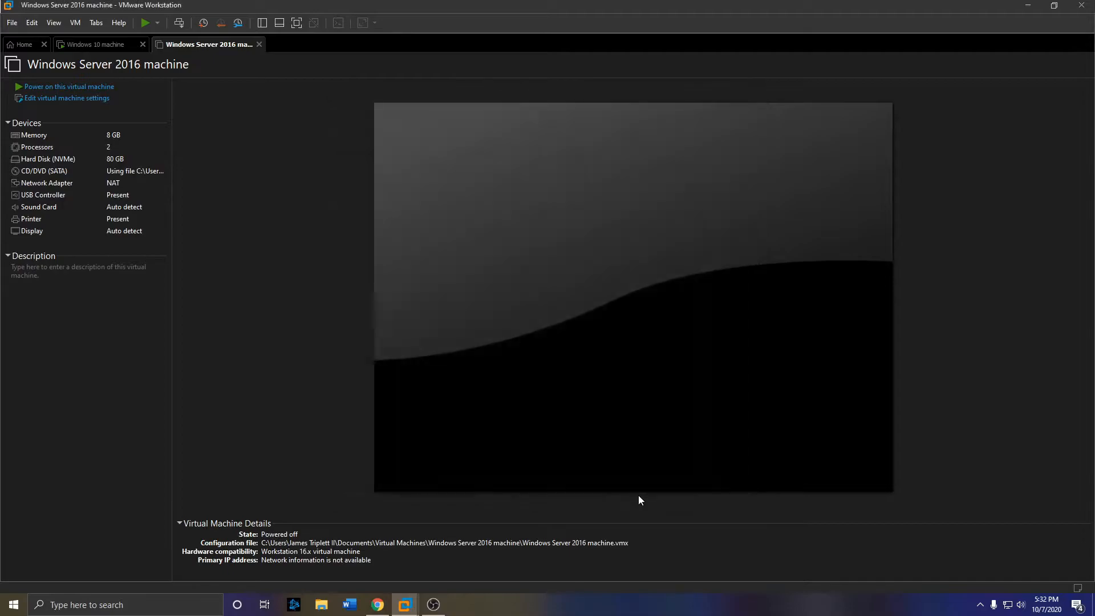
- Power on the Server 2016 VM to boot from CD, then advance Windows 10 setup past language settings
{"action": "left_click", "coordinate": [145, 23]}
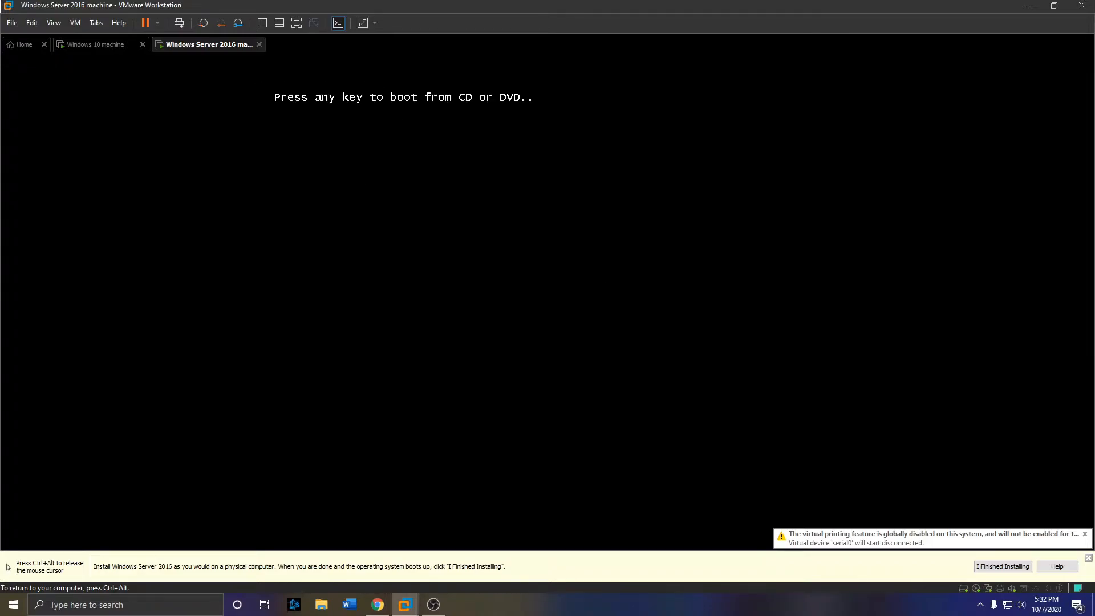
{"action": "key", "text": "Return"}
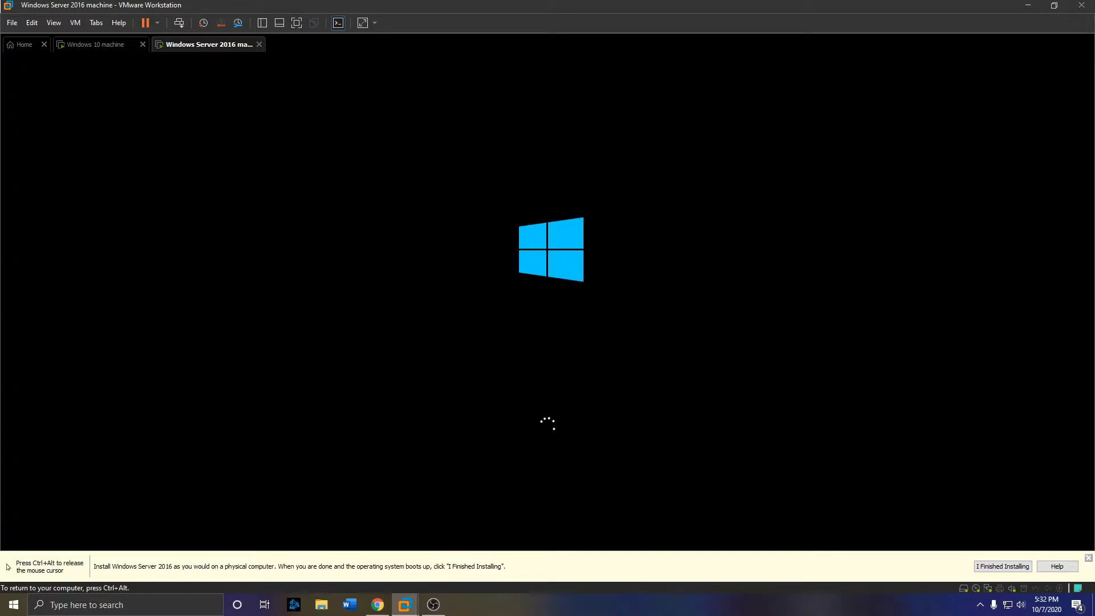
{"action": "key", "text": "ctrl+alt"}
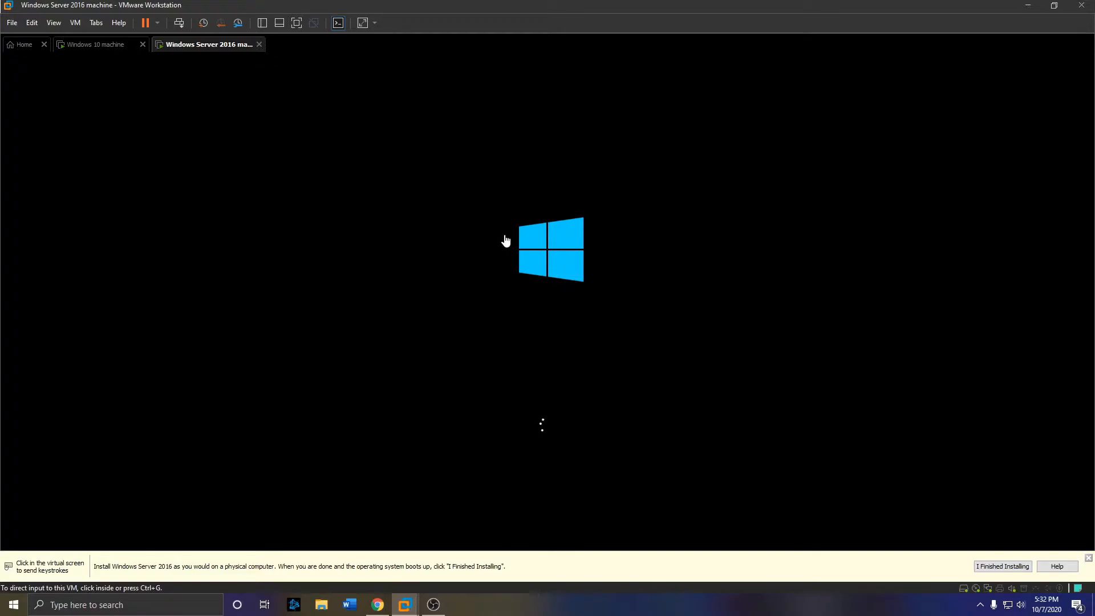
{"action": "left_click", "coordinate": [110, 46]}
{"action": "left_click", "coordinate": [698, 394]}
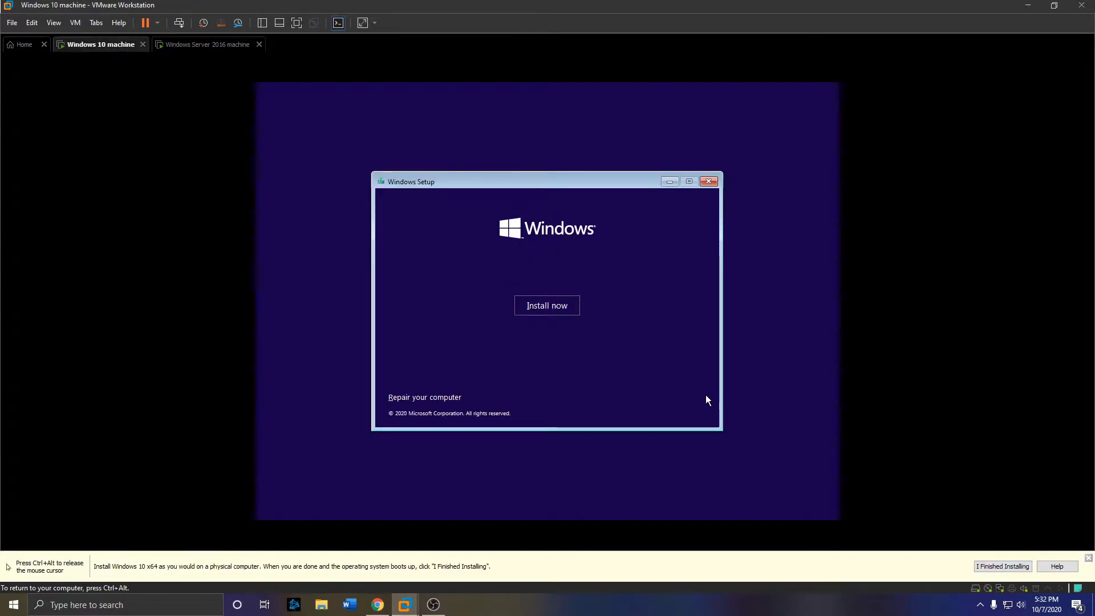
- Start Windows 10 setup without a product key, choosing Windows 10 Pro and accepting the license
{"action": "left_click", "coordinate": [542, 307]}
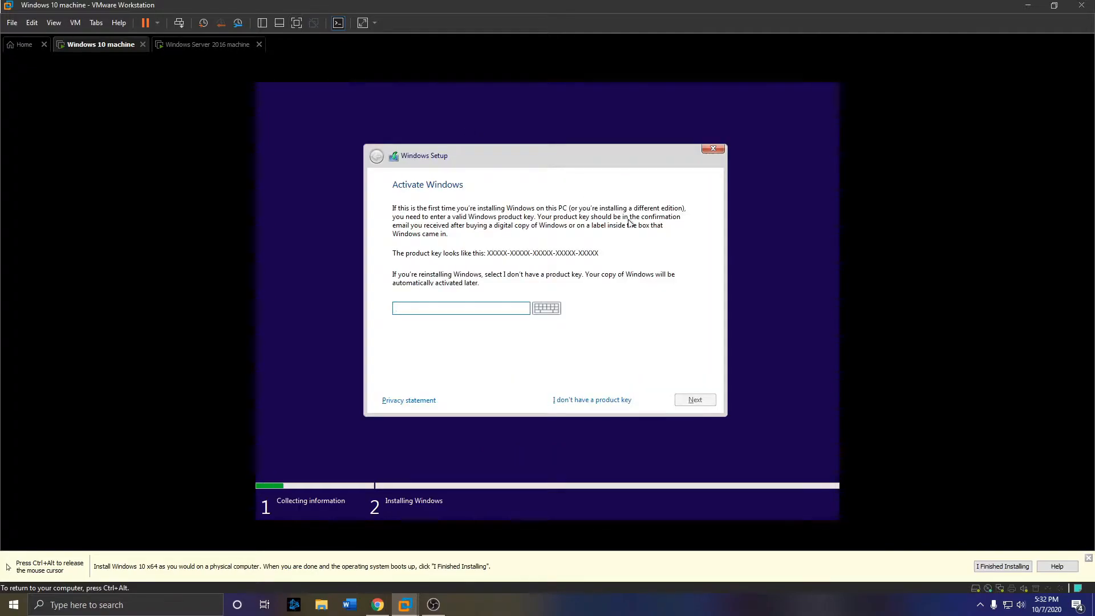
{"action": "left_click", "coordinate": [567, 402]}
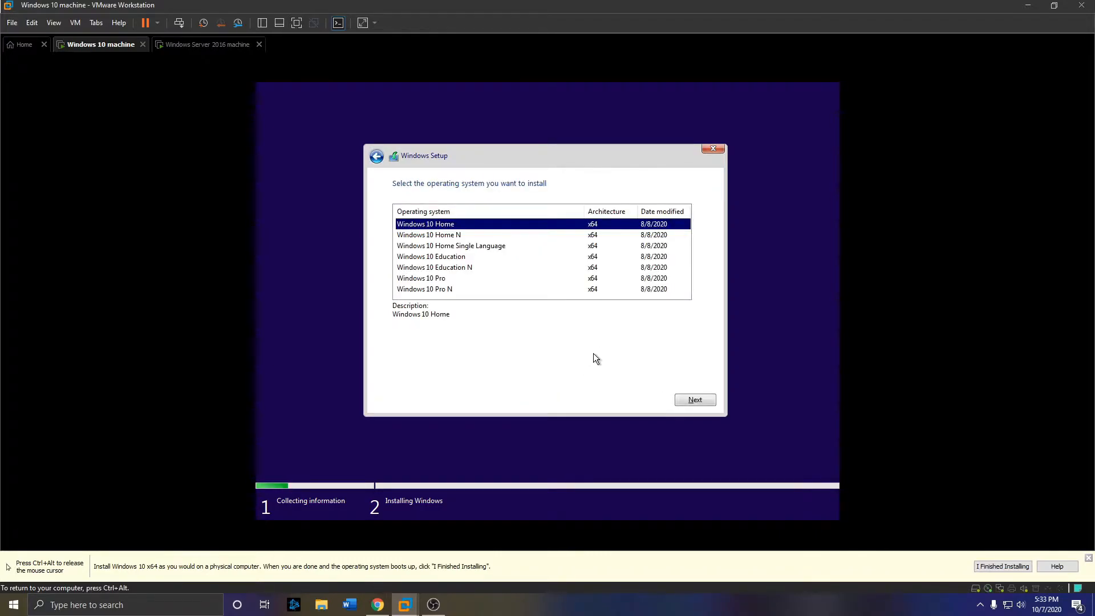
{"action": "left_click", "coordinate": [431, 280]}
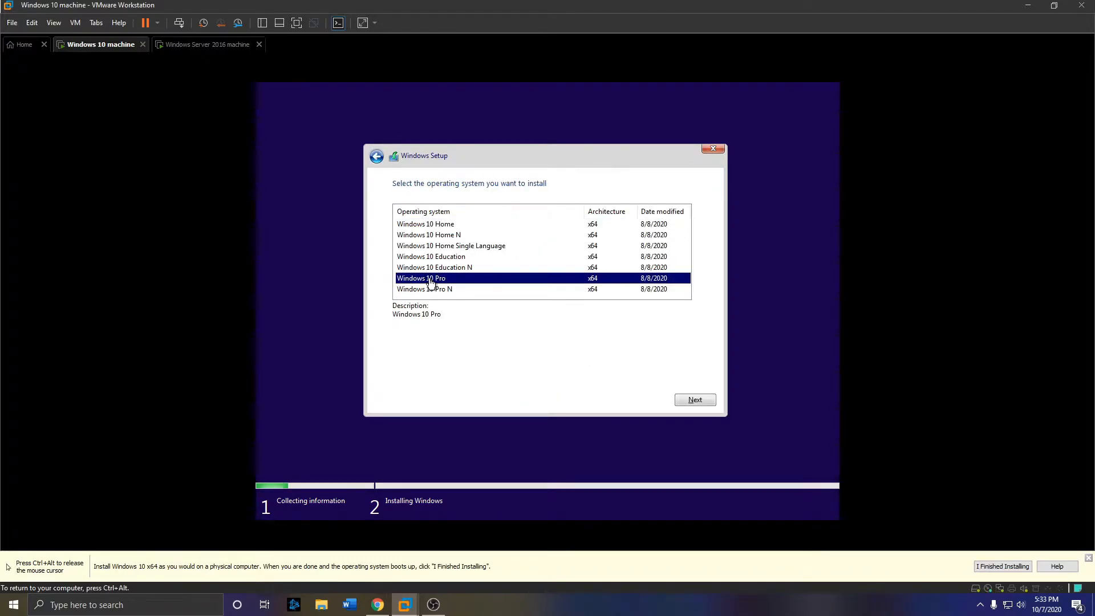
{"action": "left_click", "coordinate": [707, 401]}
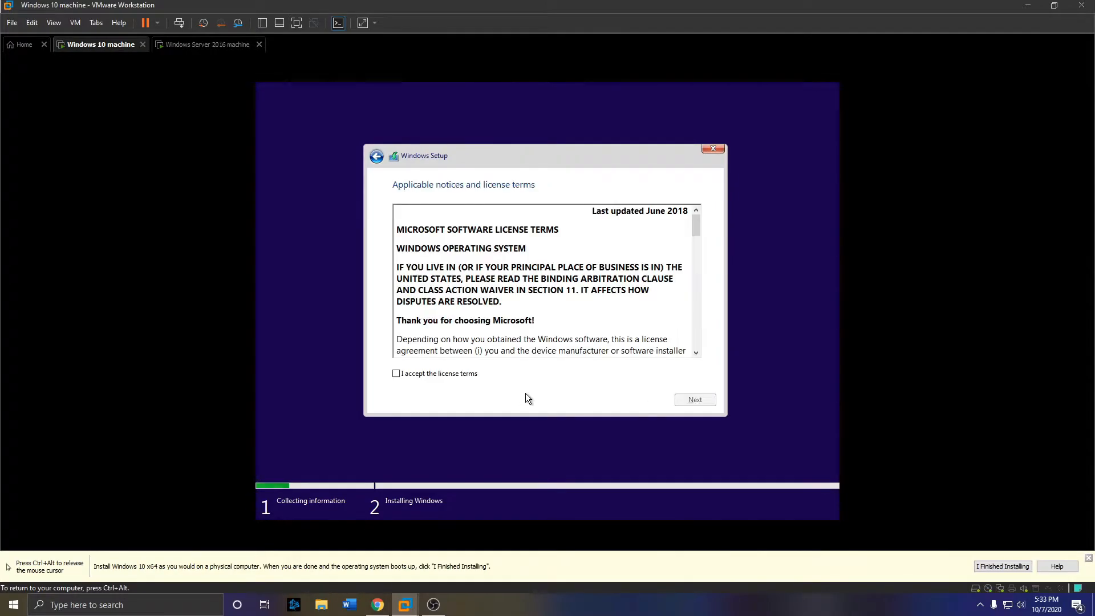
{"action": "left_click", "coordinate": [457, 374]}
{"action": "left_click", "coordinate": [687, 400]}
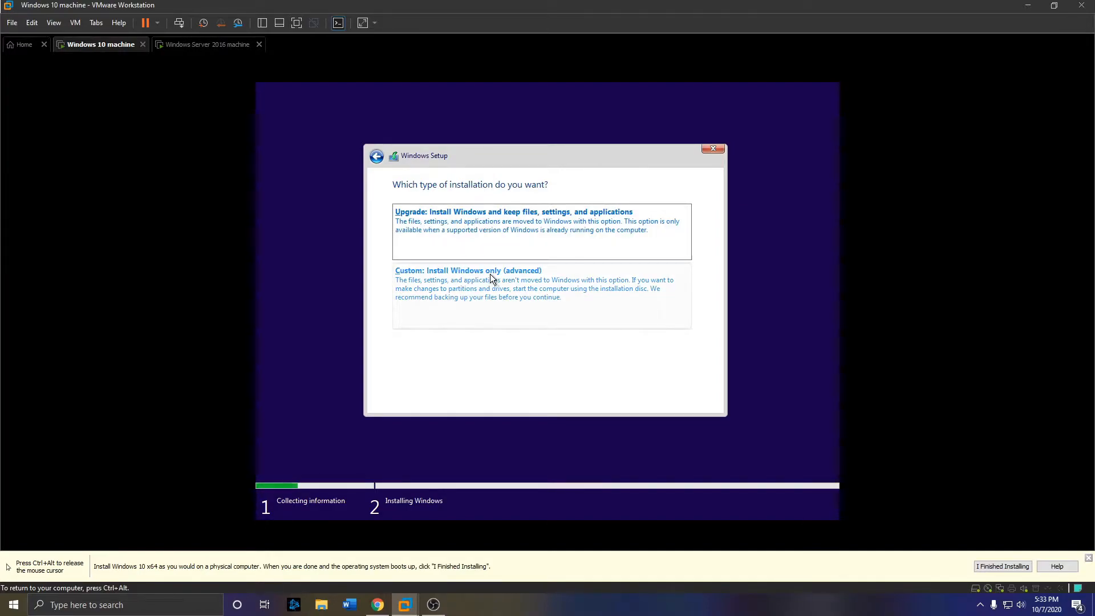
- Choose a custom Windows-only install onto the unallocated drive, then release input to the host
{"action": "left_click", "coordinate": [415, 281]}
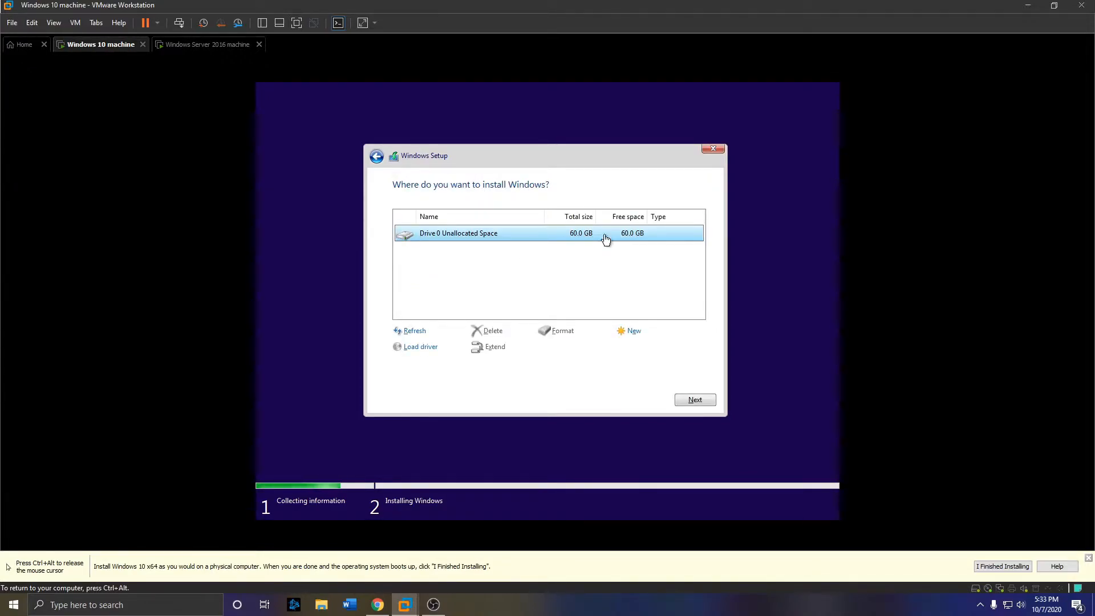
{"action": "left_click", "coordinate": [706, 401]}
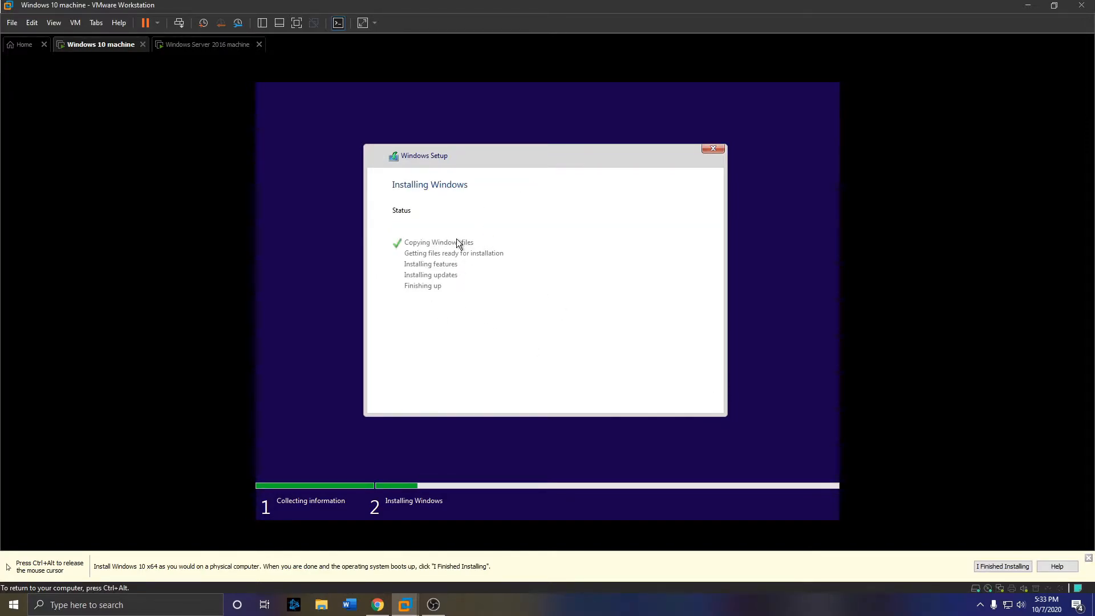
{"action": "key", "text": "ctrl+alt"}
- Start Windows Server 2016 setup with default language settings and pick Standard Evaluation (Desktop Experience)
{"action": "left_click", "coordinate": [212, 45]}
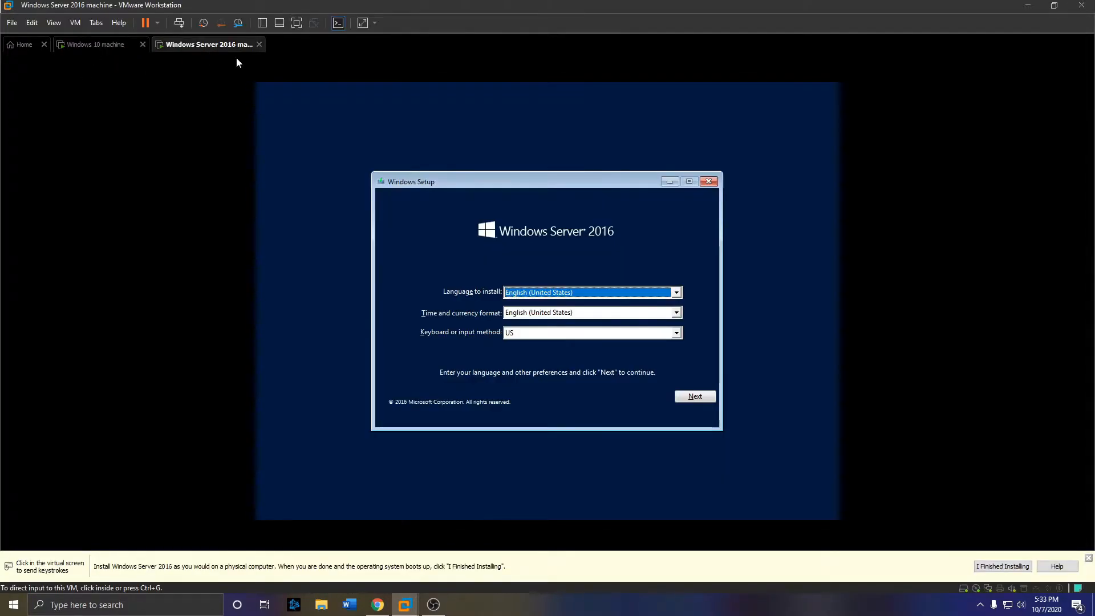
{"action": "left_click", "coordinate": [701, 398]}
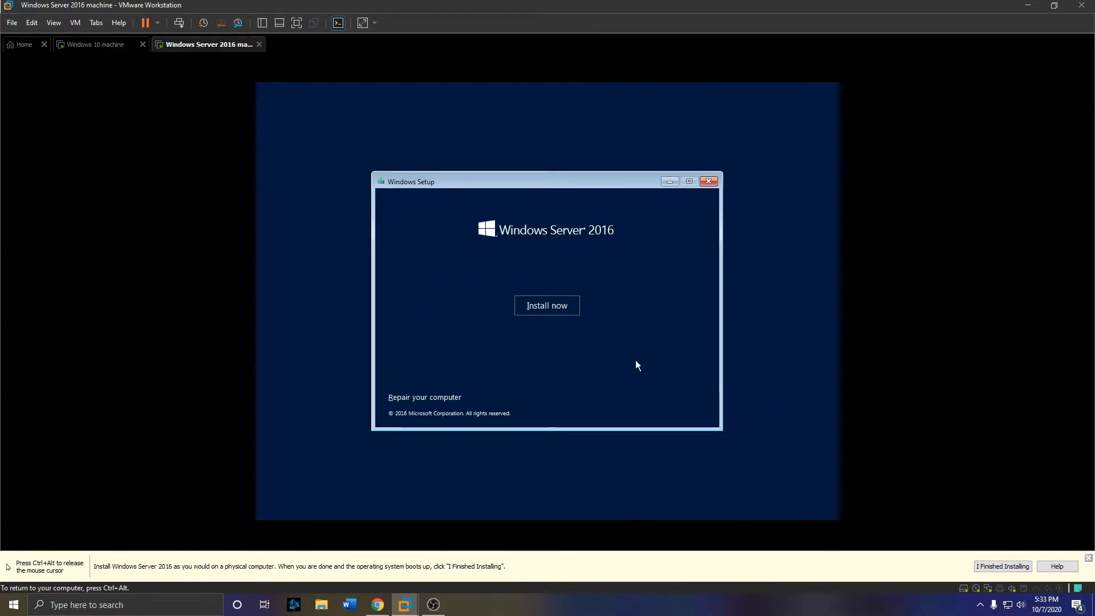
{"action": "left_click", "coordinate": [542, 306]}
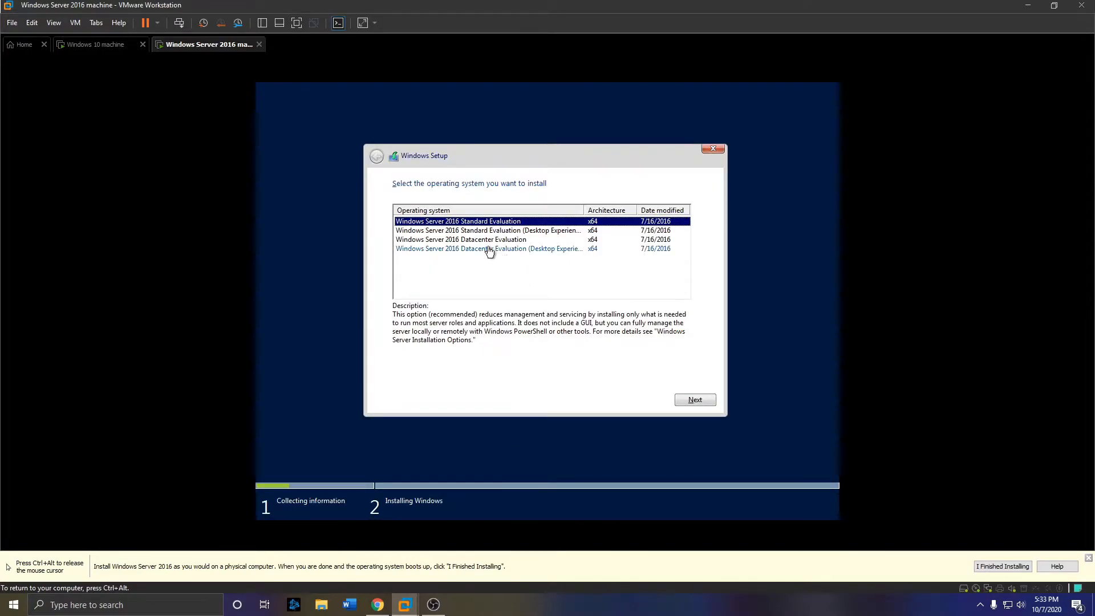
{"action": "left_click", "coordinate": [417, 231]}
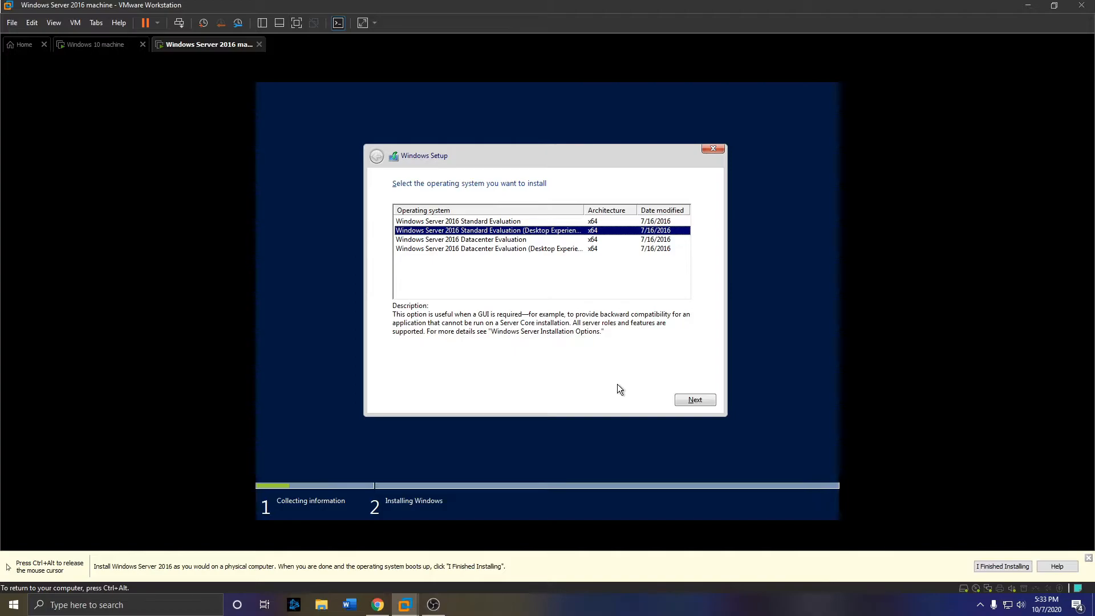
{"action": "left_click", "coordinate": [694, 401]}
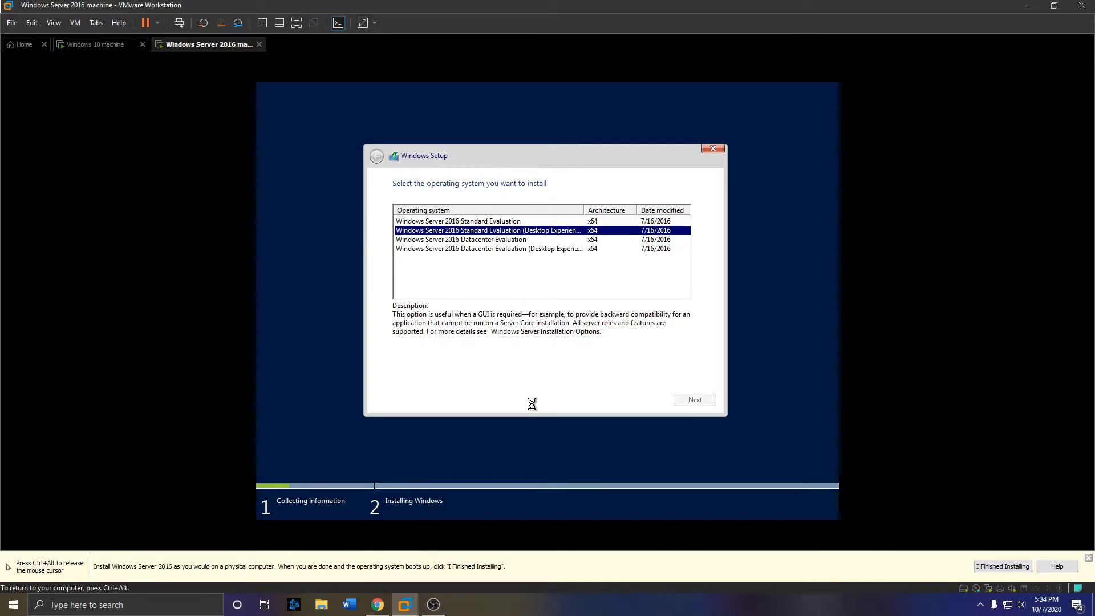
- Accept the license terms and run a Custom install onto the 80 GB Drive 0
{"action": "left_click", "coordinate": [462, 373]}
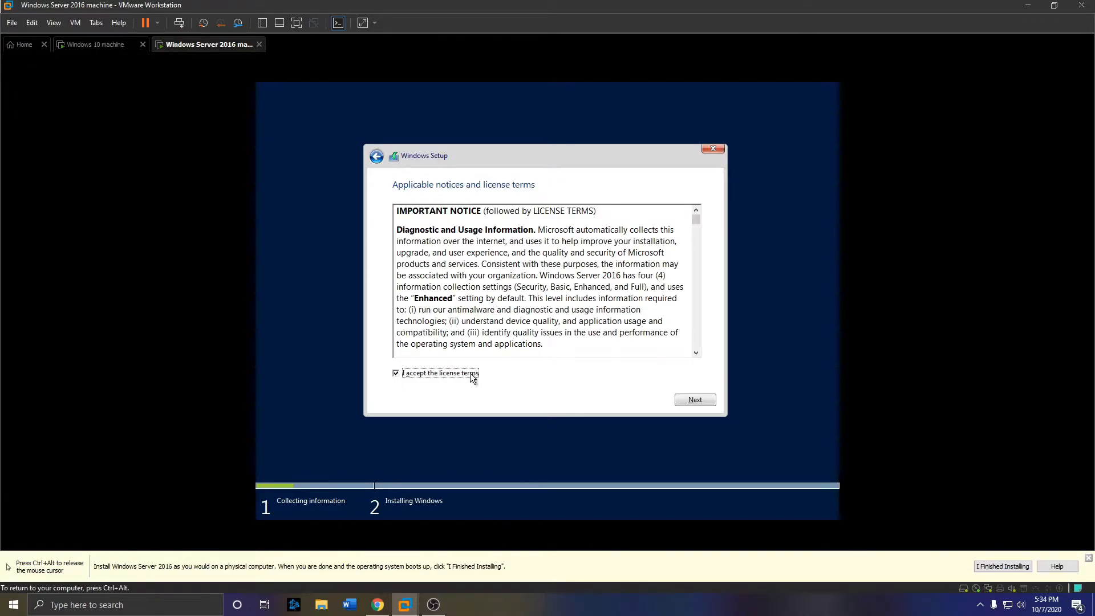
{"action": "left_click", "coordinate": [688, 404]}
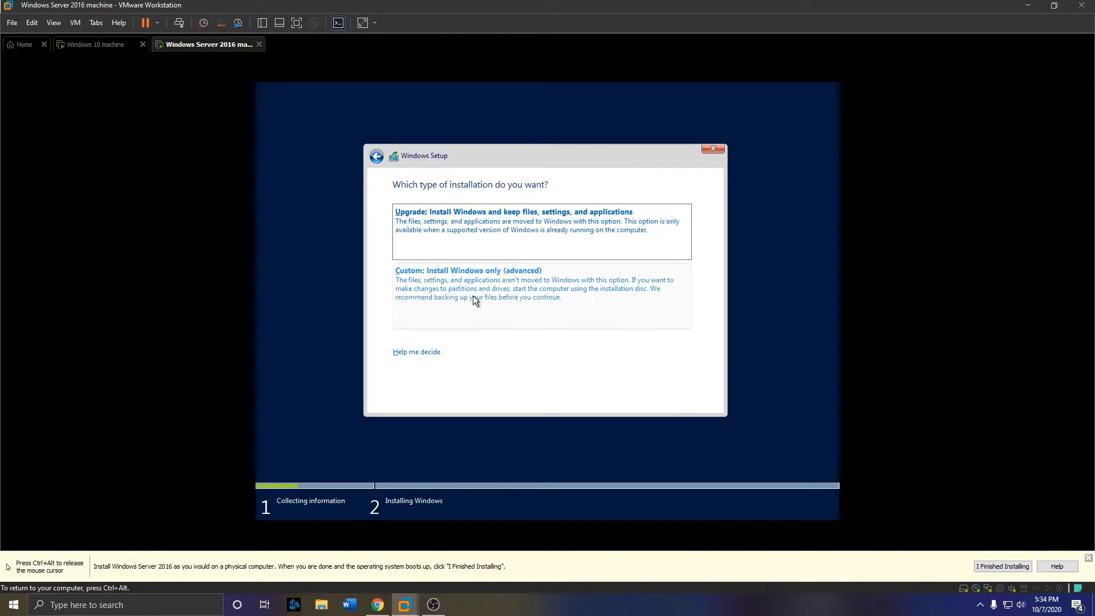
{"action": "left_click", "coordinate": [497, 290]}
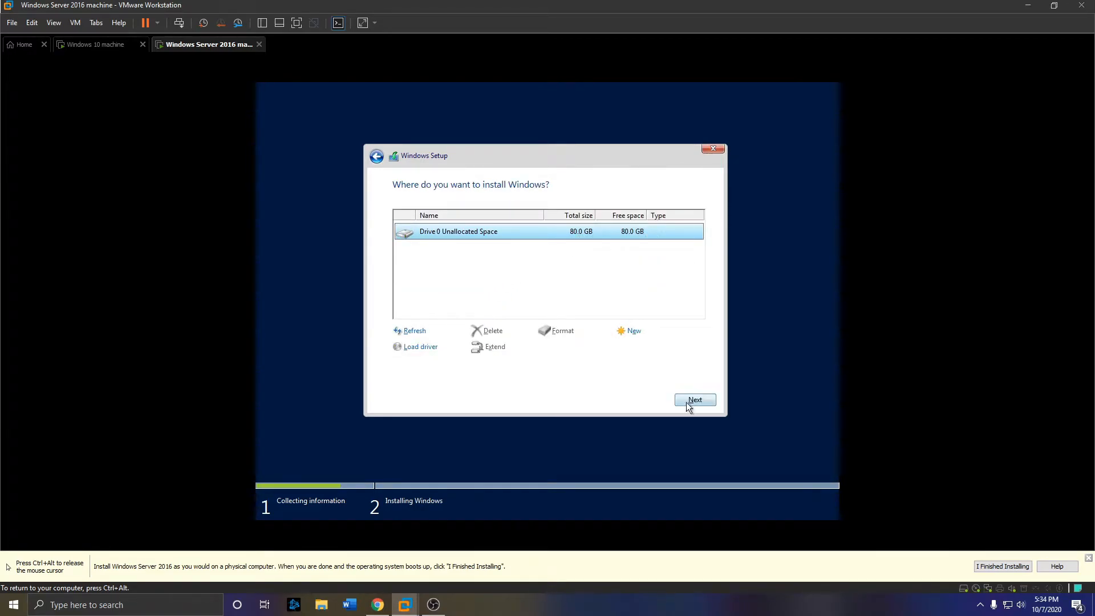
{"action": "left_click", "coordinate": [707, 403]}
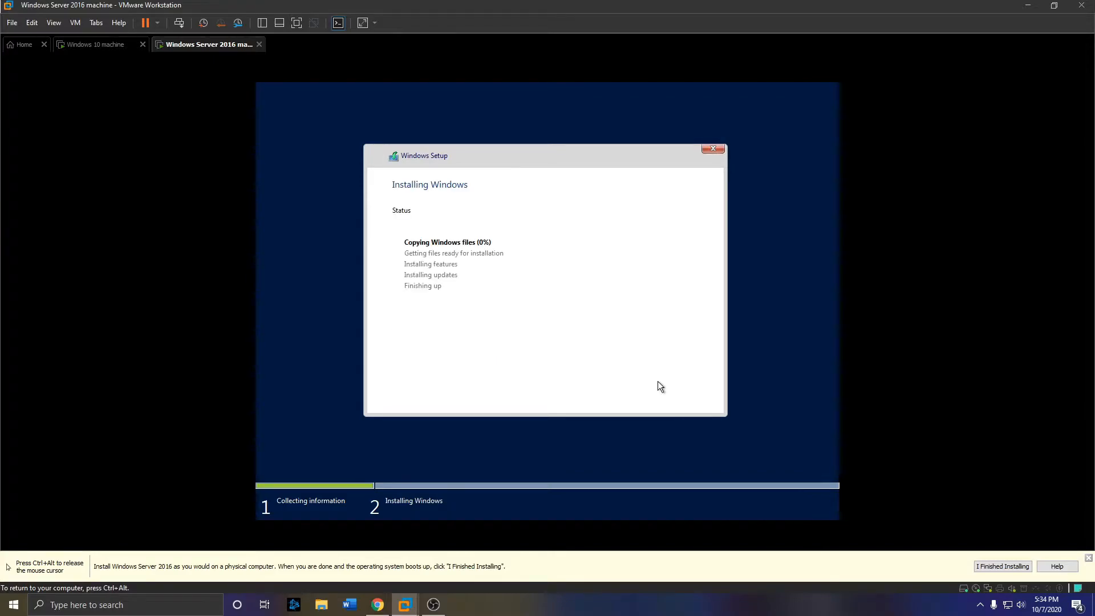
{"action": "key", "text": "ctrl+alt"}
- Enter and confirm the Server 2016 Administrator password, then finish setup
{"action": "left_click", "coordinate": [124, 50]}
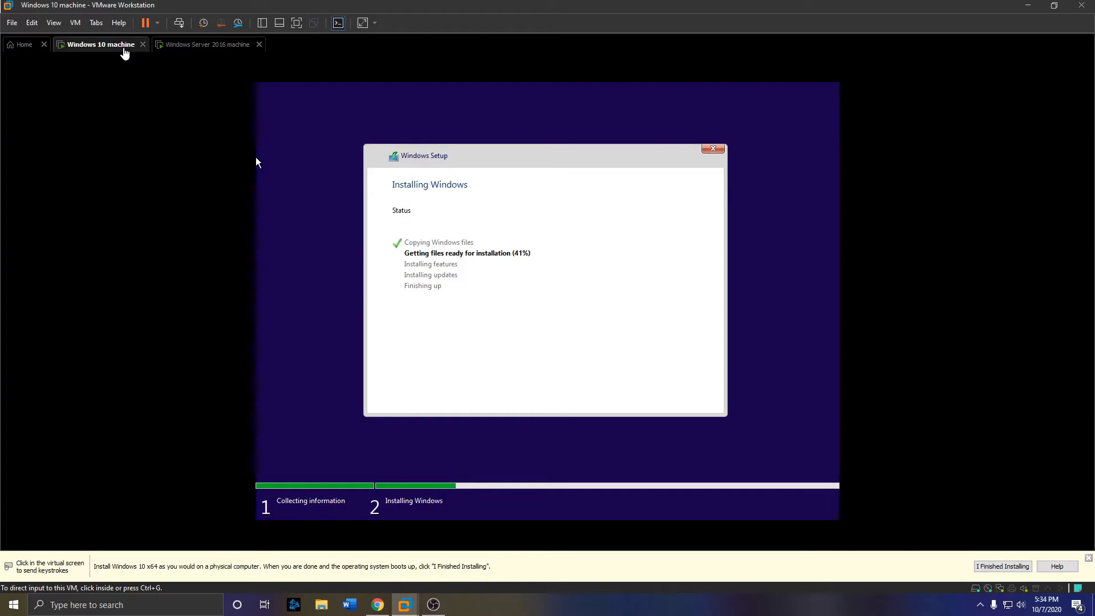
{"action": "left_click", "coordinate": [189, 48]}
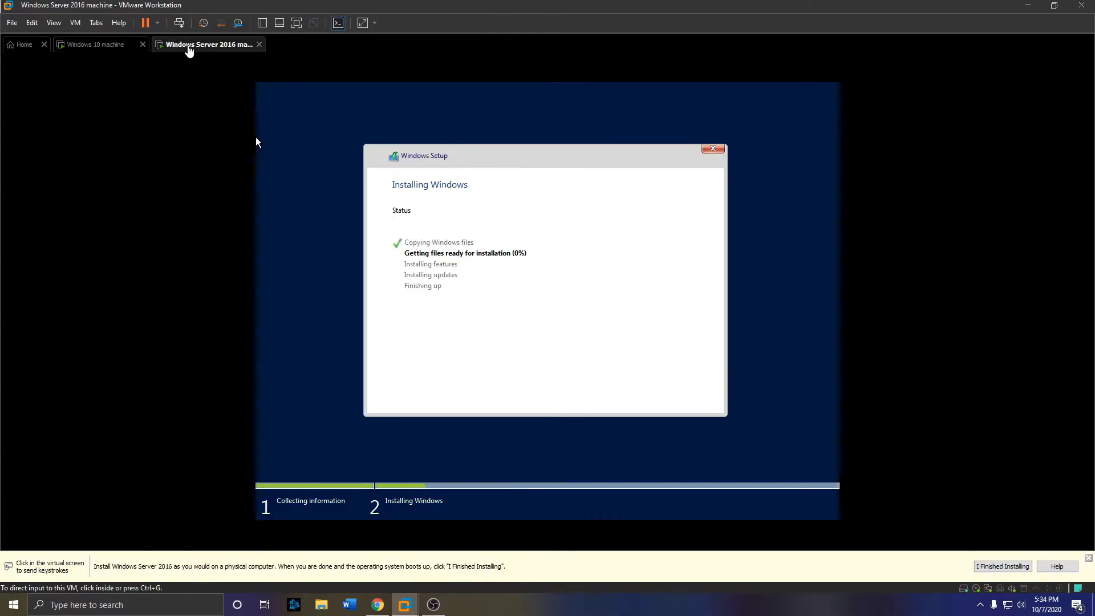
{"action": "left_click", "coordinate": [119, 48]}
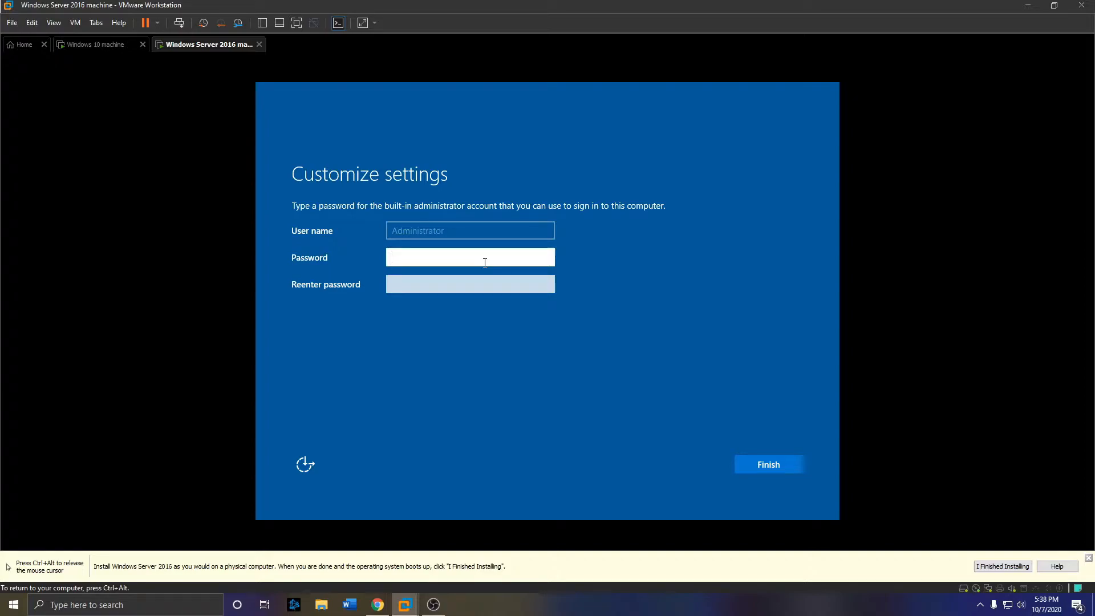
{"action": "type", "text": "•••••••••••"}
{"action": "key", "text": "Tab"}
{"action": "type", "text": "•••••••••••"}
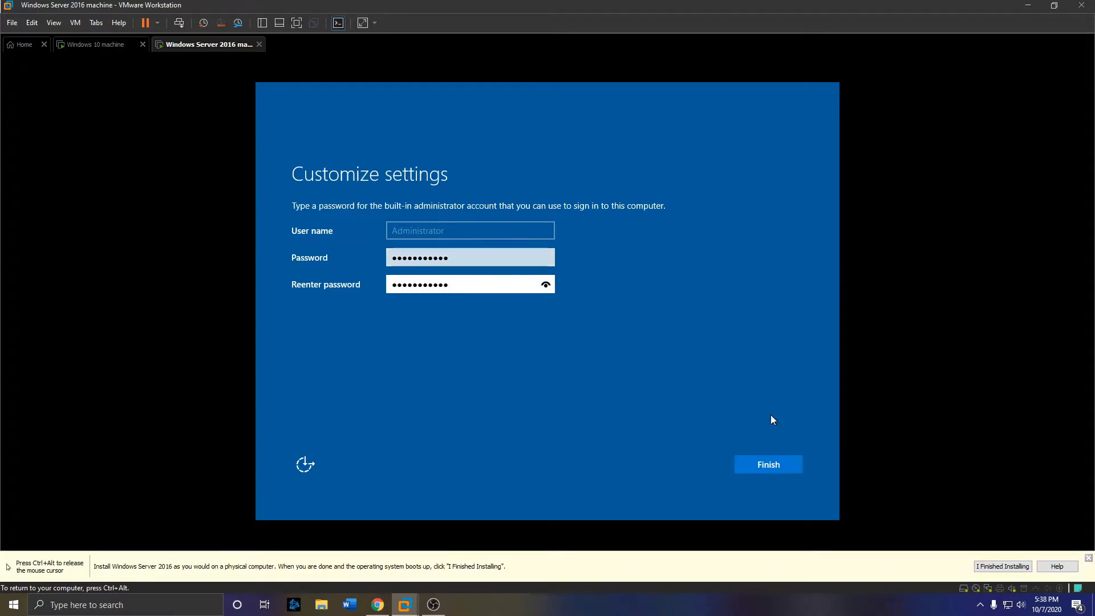
{"action": "left_click", "coordinate": [758, 469]}
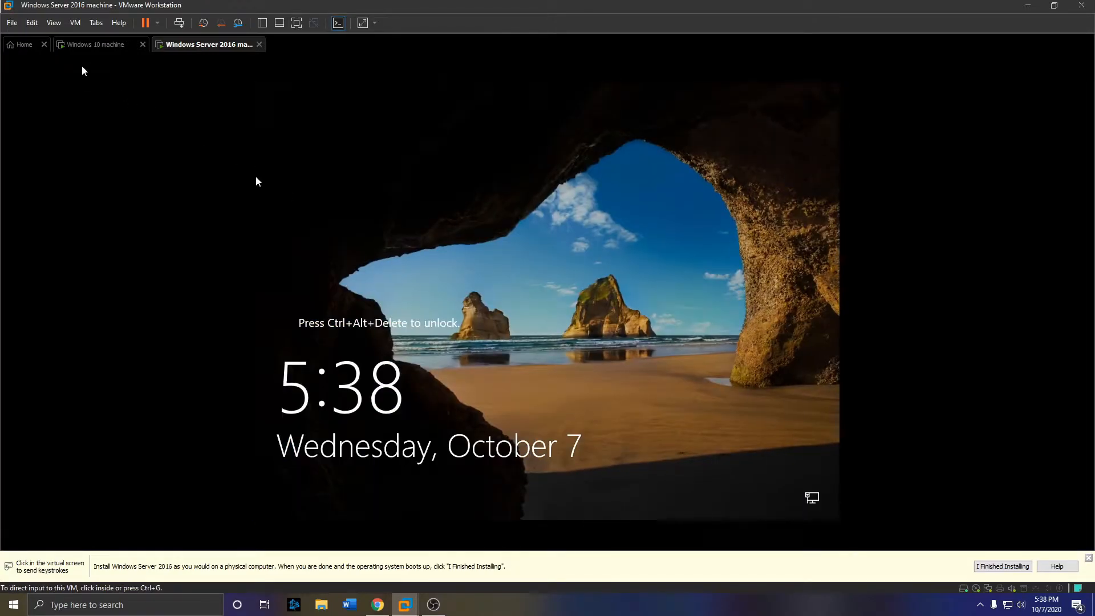
- In the Windows 10 VM, confirm United States region and US keyboard, skipping a second layout
{"action": "left_click", "coordinate": [95, 44]}
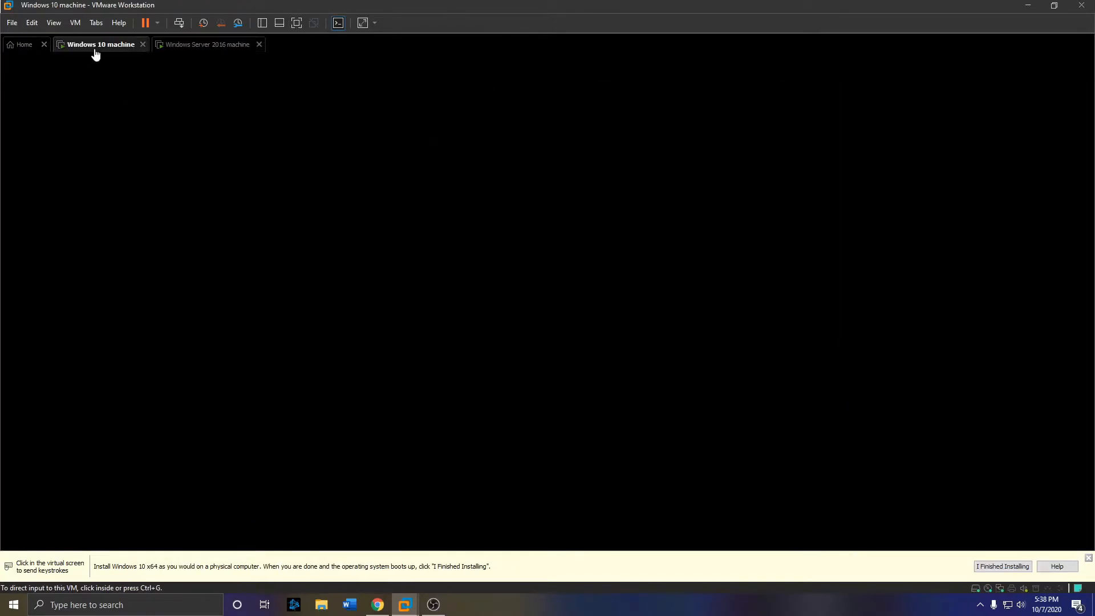
{"action": "left_click", "coordinate": [522, 432]}
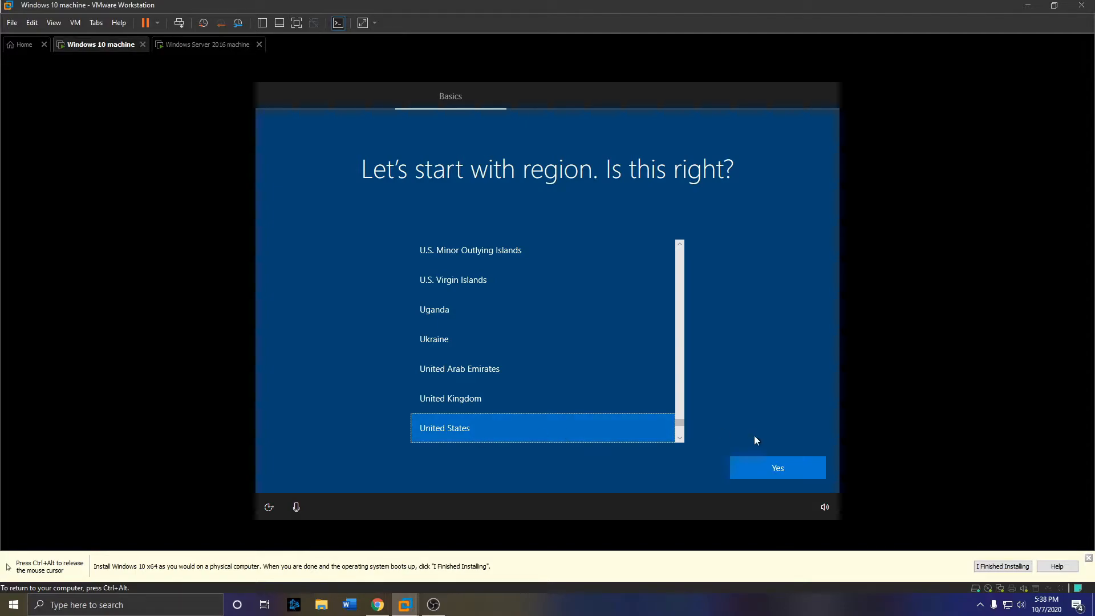
{"action": "left_click", "coordinate": [761, 470]}
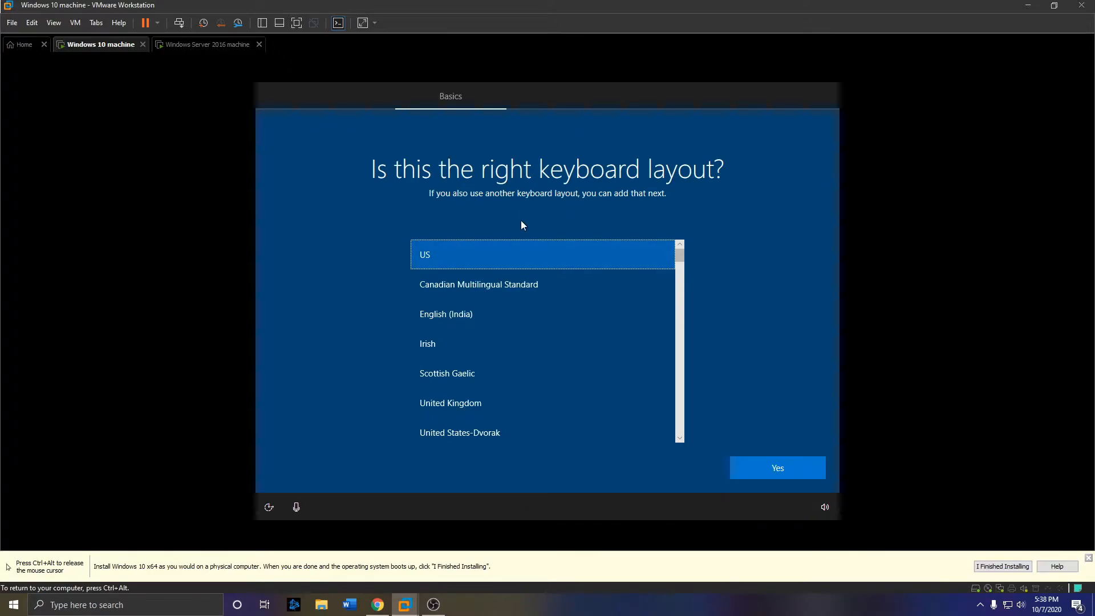
{"action": "left_click", "coordinate": [788, 467]}
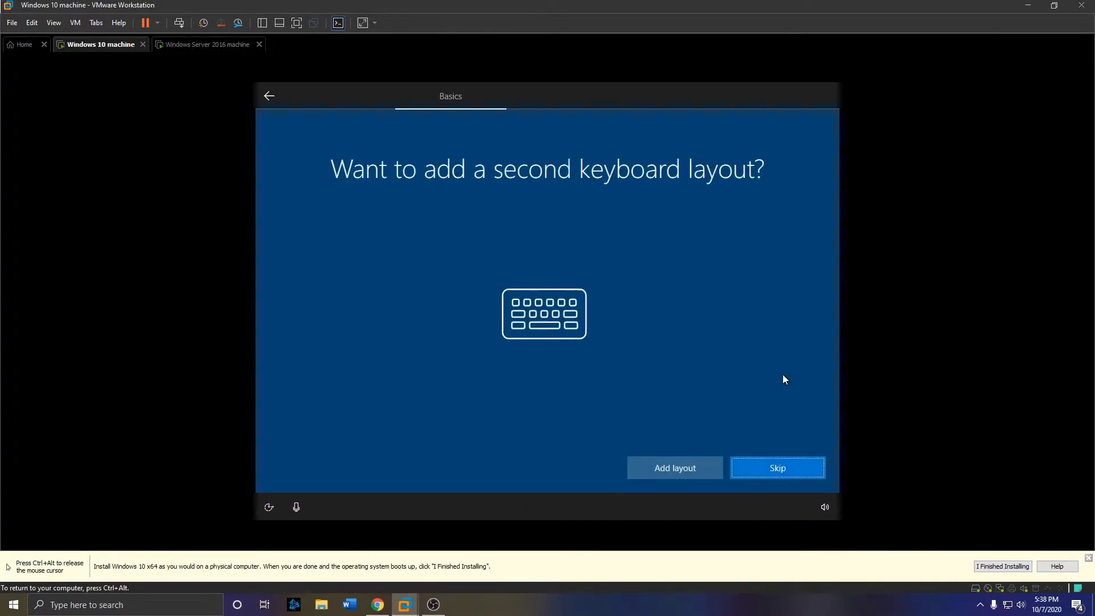
{"action": "left_click", "coordinate": [760, 462]}
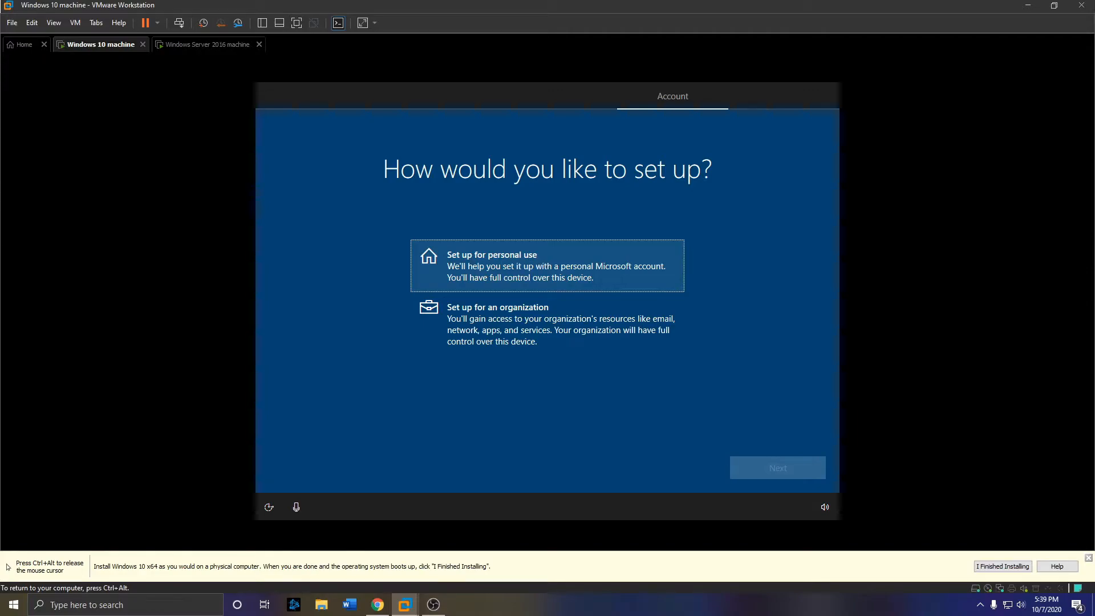
{"action": "key", "text": "ctrl+alt"}
{"action": "left_click", "coordinate": [94, 119]}
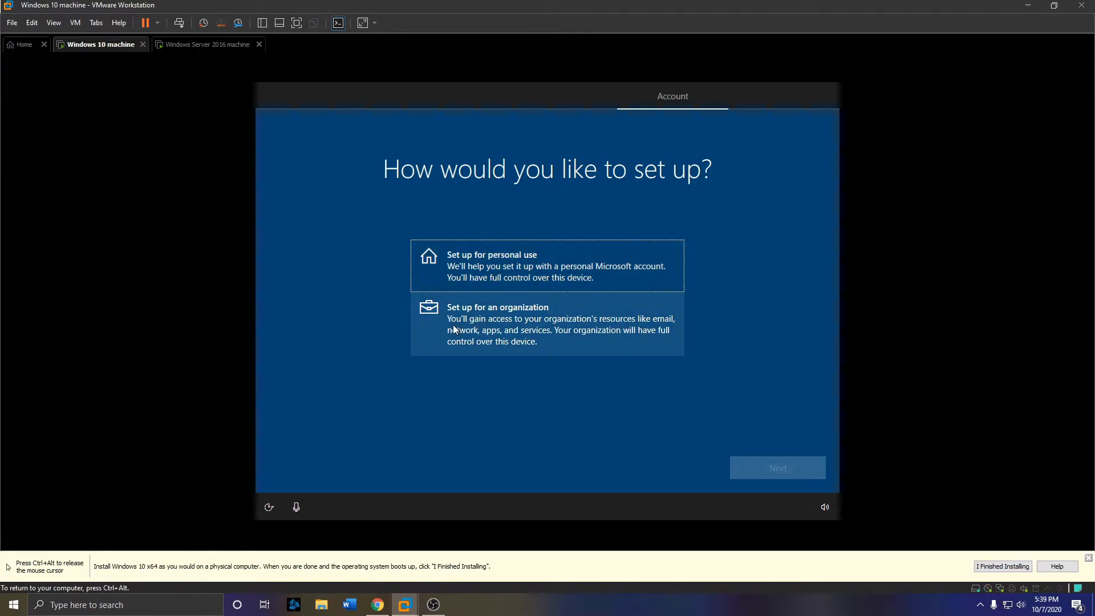
- Choose organization setup with Domain join, creating a local account with a user name and no password
{"action": "left_click", "coordinate": [502, 325]}
{"action": "left_click", "coordinate": [783, 468]}
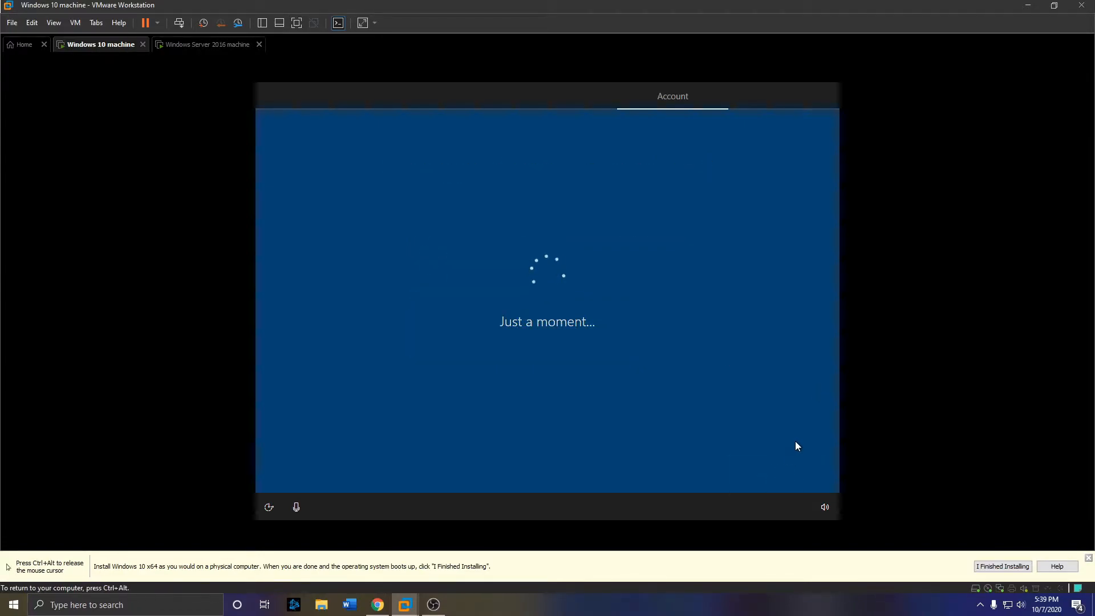
{"action": "left_click", "coordinate": [328, 466]}
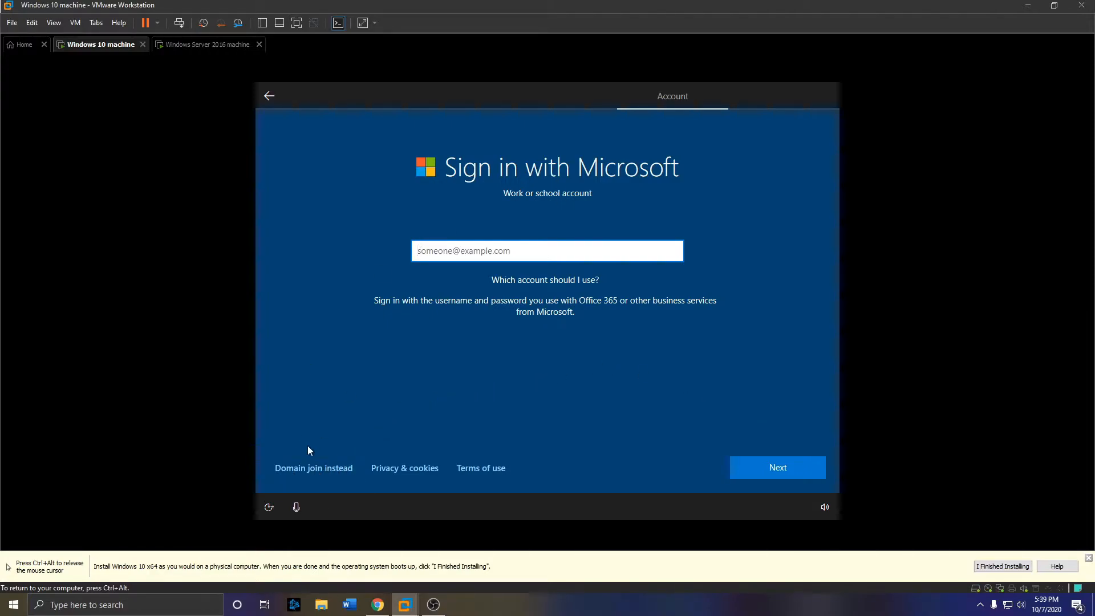
{"action": "left_click", "coordinate": [316, 468]}
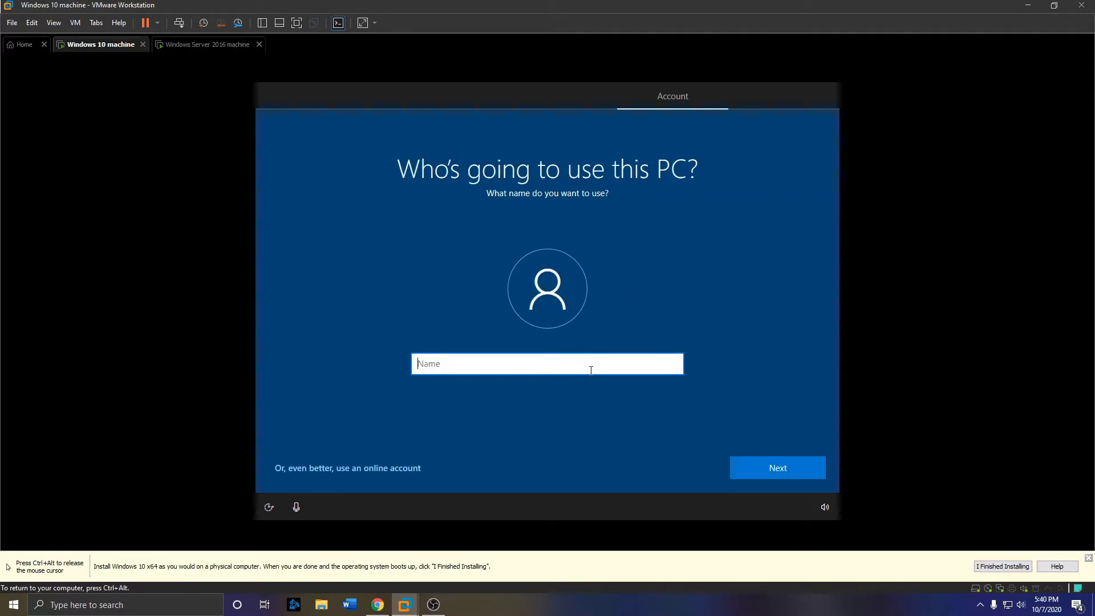
{"action": "type", "text": "James"}
{"action": "left_click", "coordinate": [759, 469]}
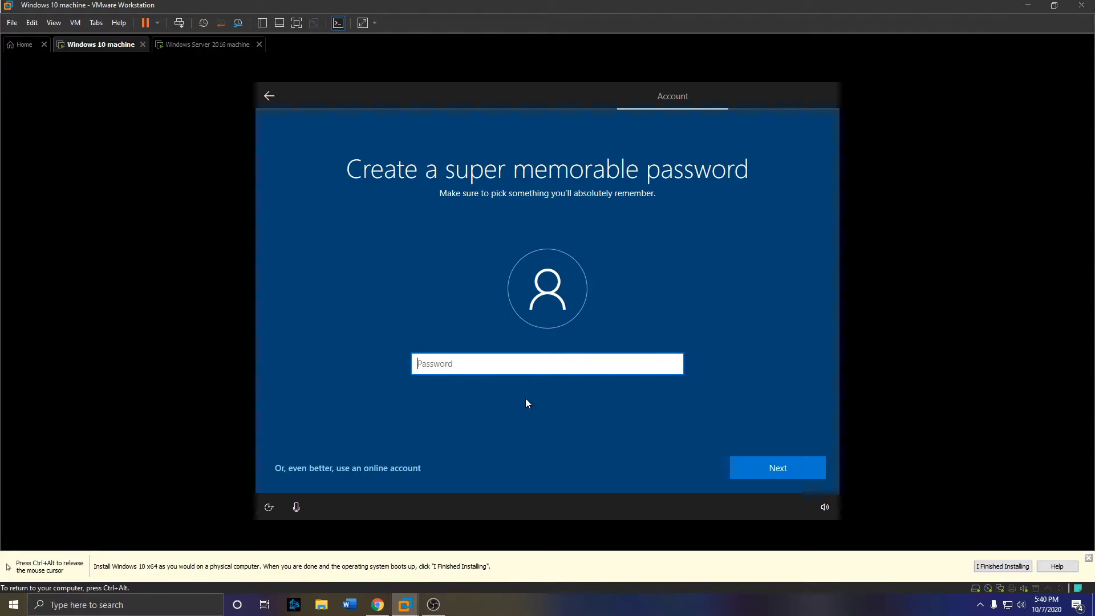
{"action": "left_click", "coordinate": [765, 467]}
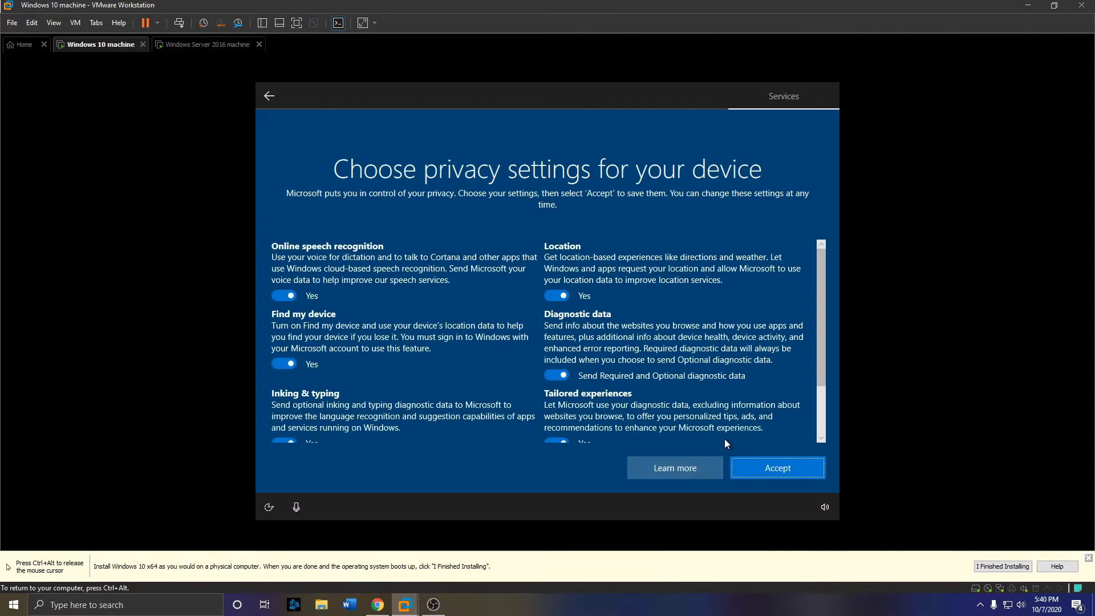
- Accept privacy settings, decline activity history and Cortana, then switch to the Server 2016 VM
{"action": "left_click", "coordinate": [762, 469]}
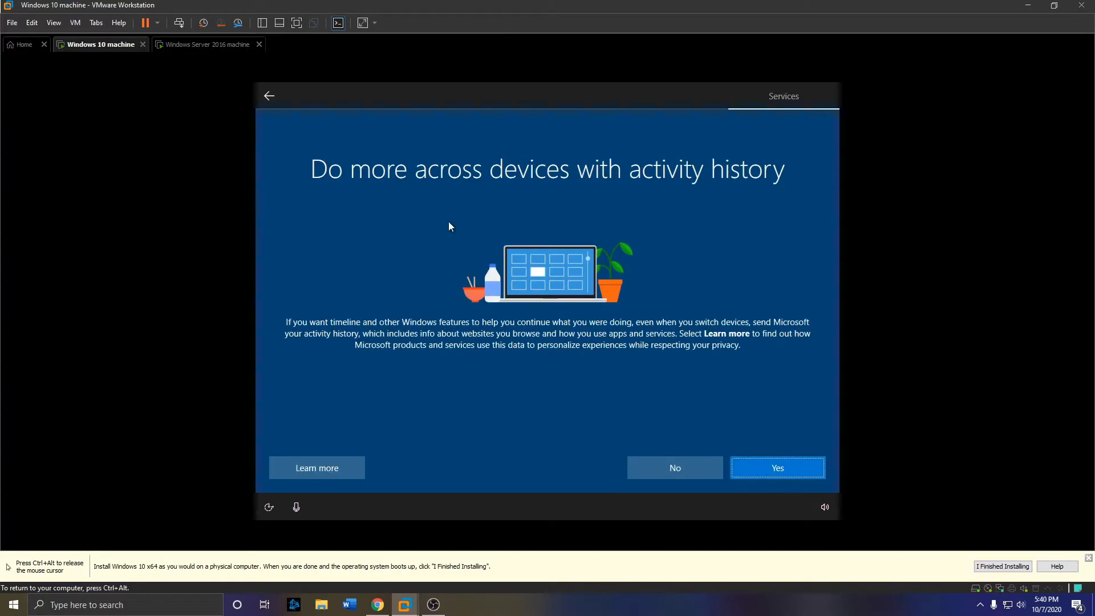
{"action": "left_click", "coordinate": [688, 467]}
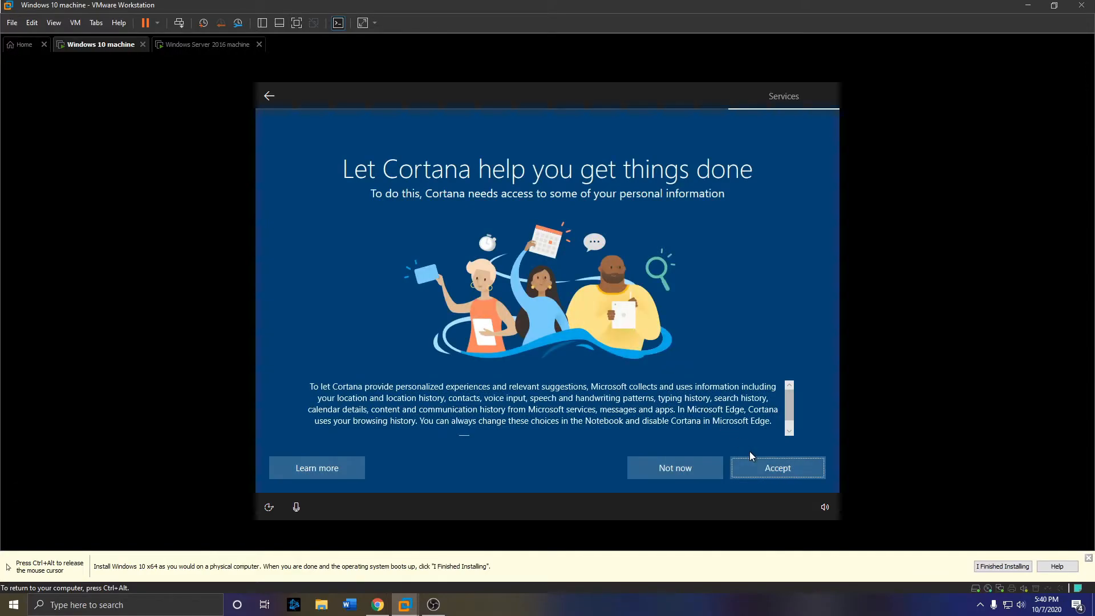
{"action": "left_click", "coordinate": [676, 471]}
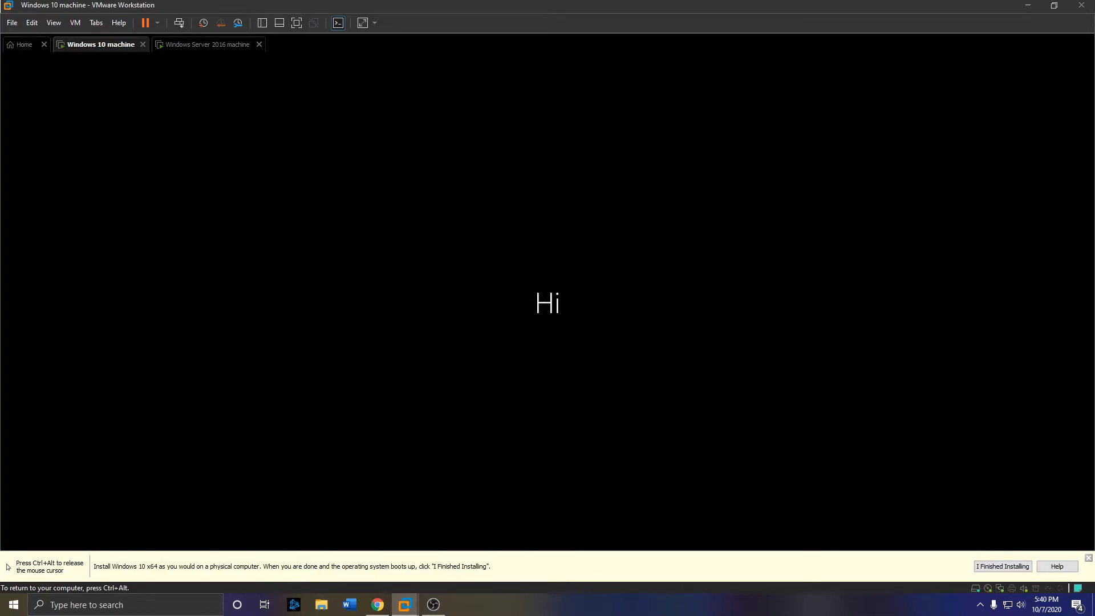
{"action": "key", "text": "ctrl+alt"}
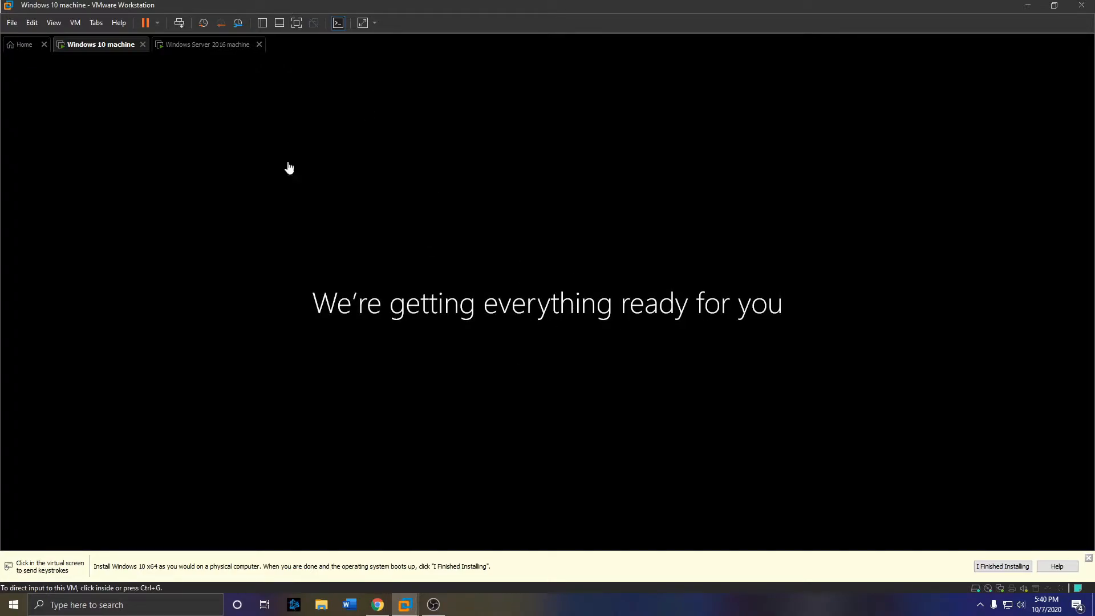
{"action": "left_click", "coordinate": [225, 49]}
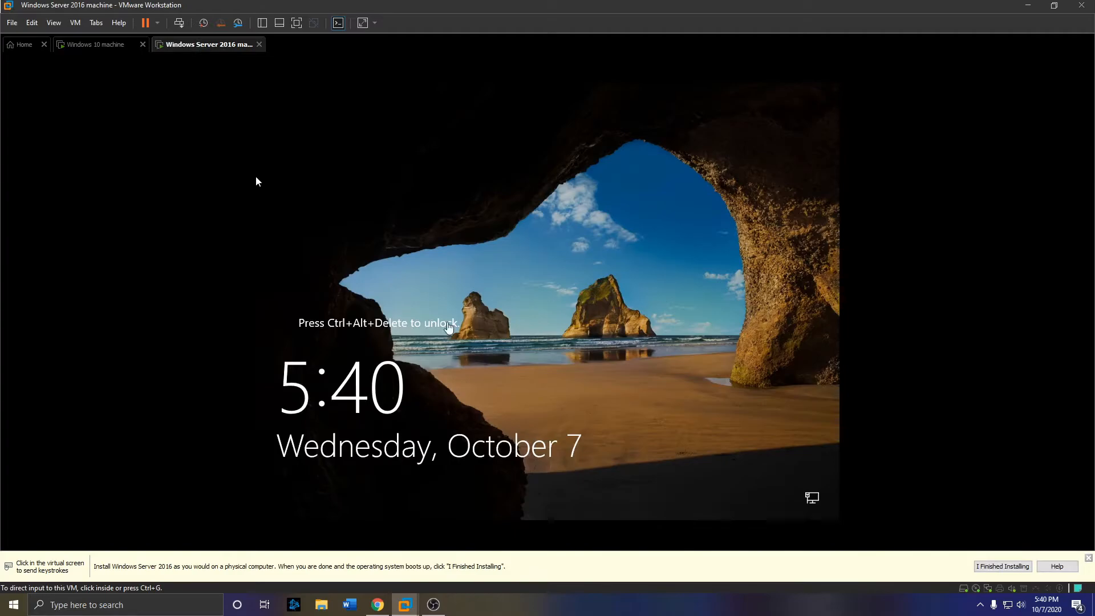
- Send Ctrl+Alt+Del, sign in with the Administrator password, and allow network discovery
{"action": "right_click", "coordinate": [221, 50]}
{"action": "left_click", "coordinate": [267, 116]}
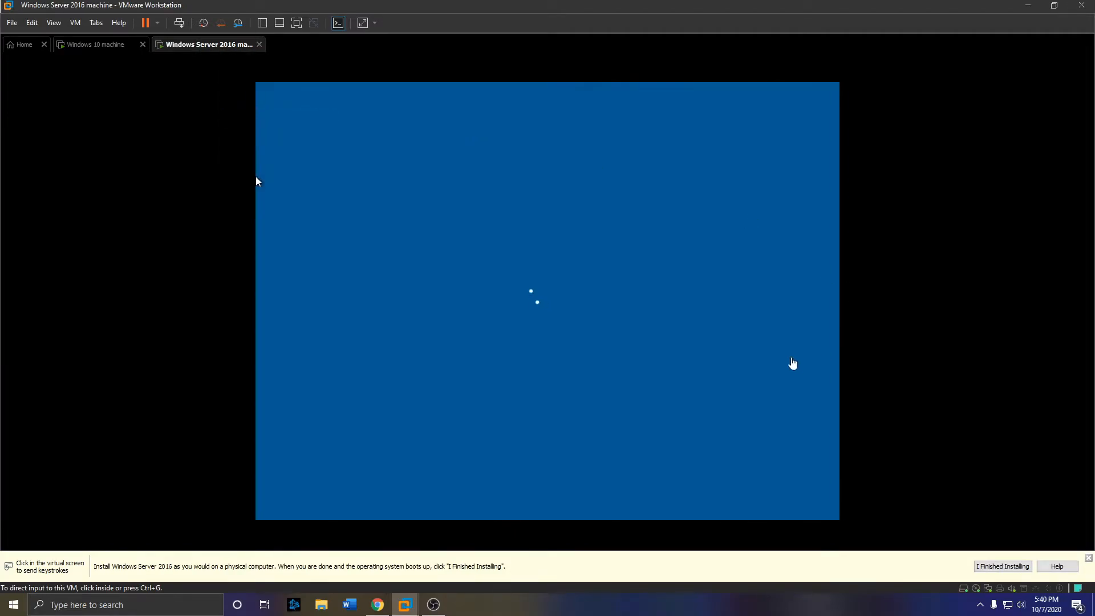
{"action": "left_click", "coordinate": [554, 350]}
{"action": "type", "text": "•••••••••••"}
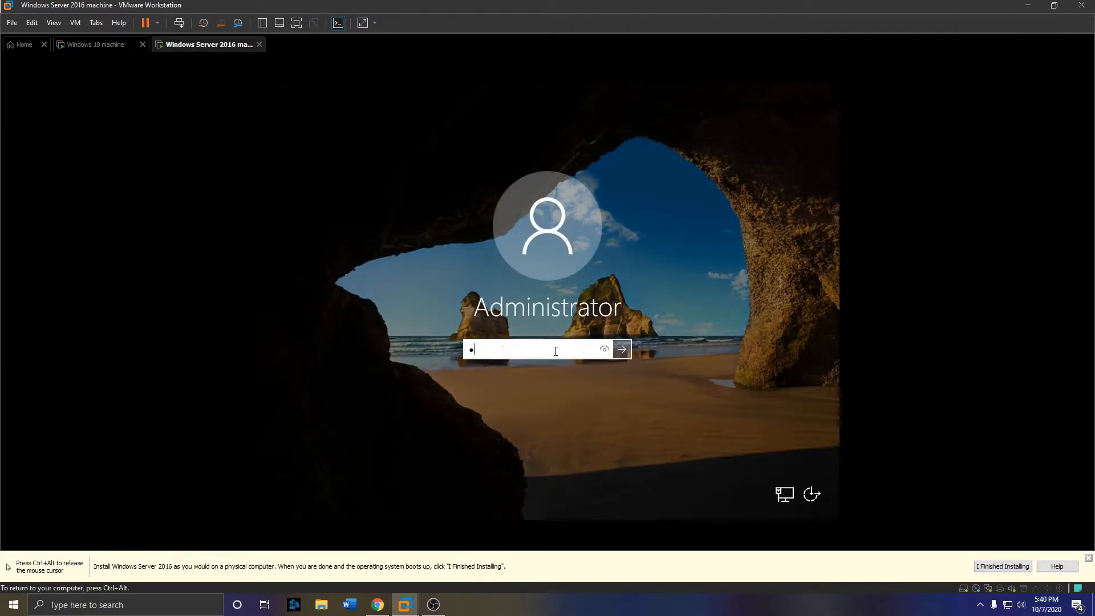
{"action": "key", "text": "Return"}
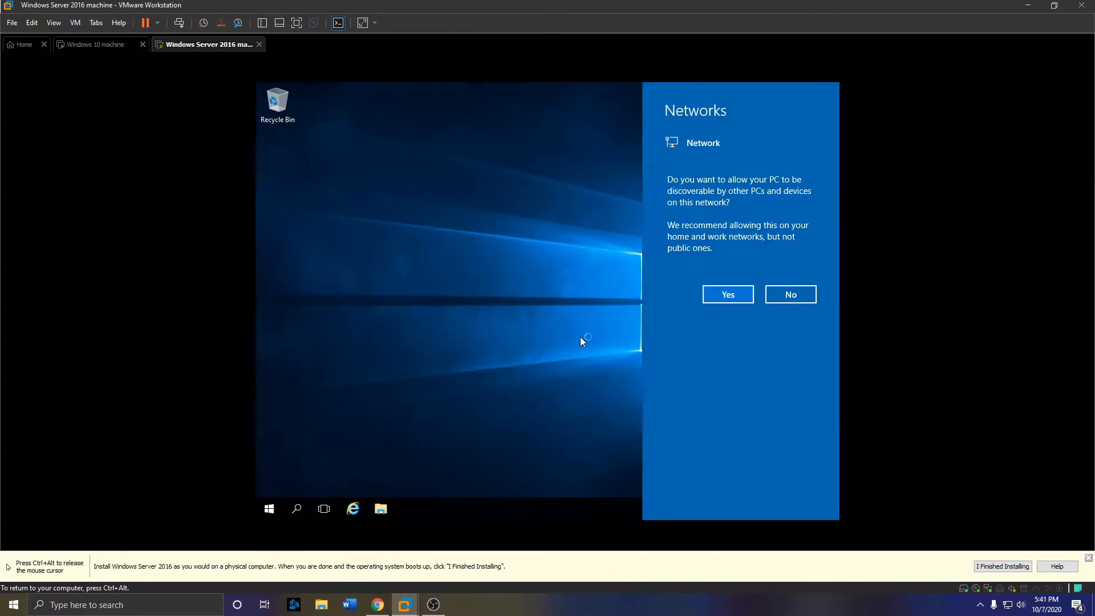
{"action": "left_click", "coordinate": [725, 295]}
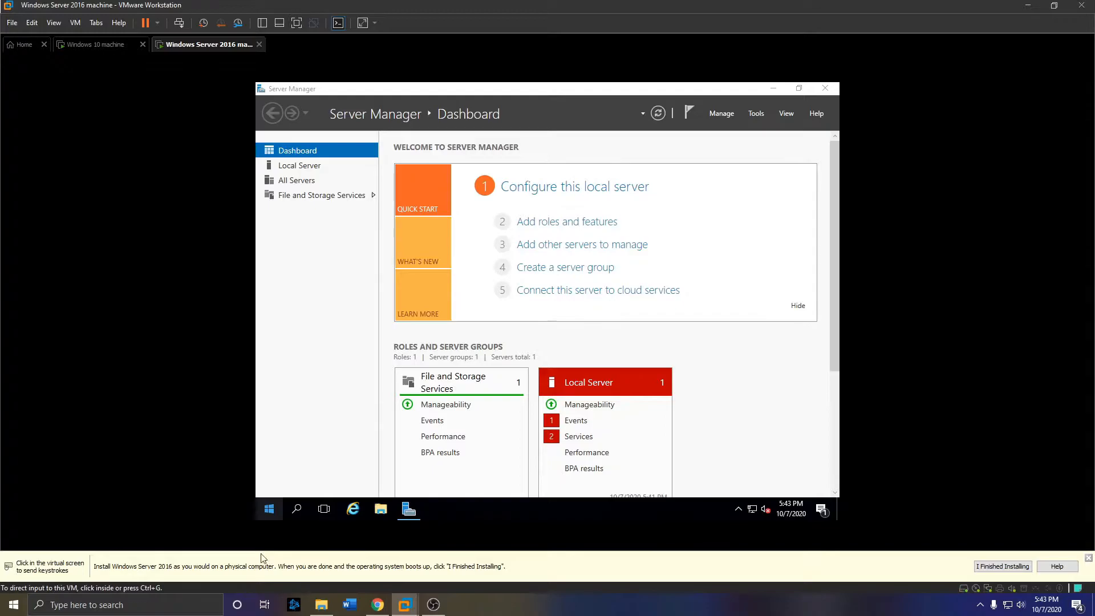
- Open the server's System window and its System Properties from the Start quick-link menu
{"action": "right_click", "coordinate": [271, 511]}
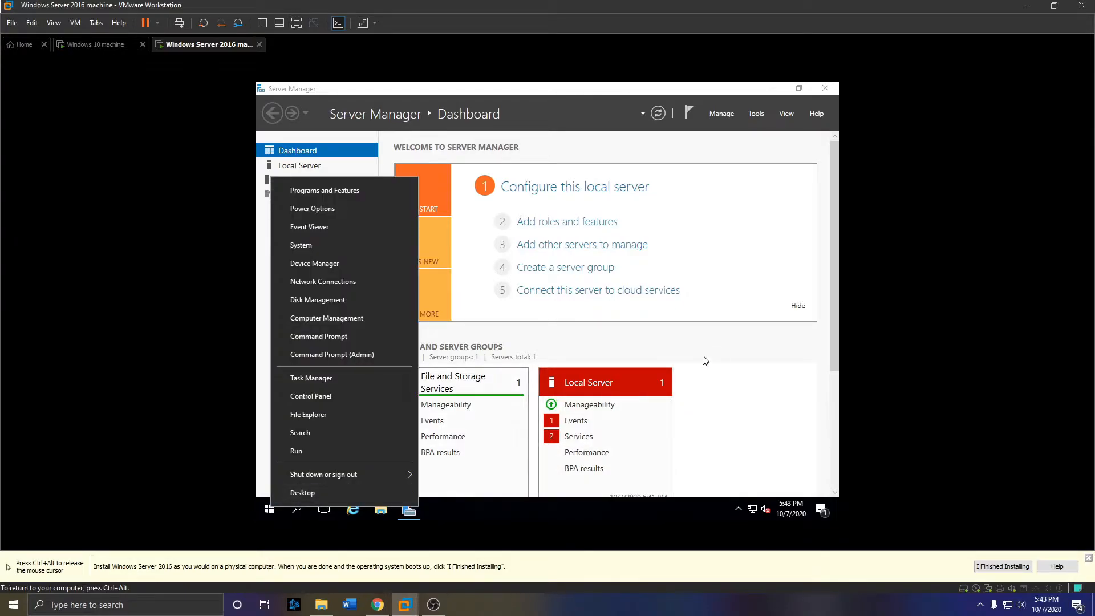
{"action": "left_click", "coordinate": [706, 360]}
{"action": "right_click", "coordinate": [264, 512]}
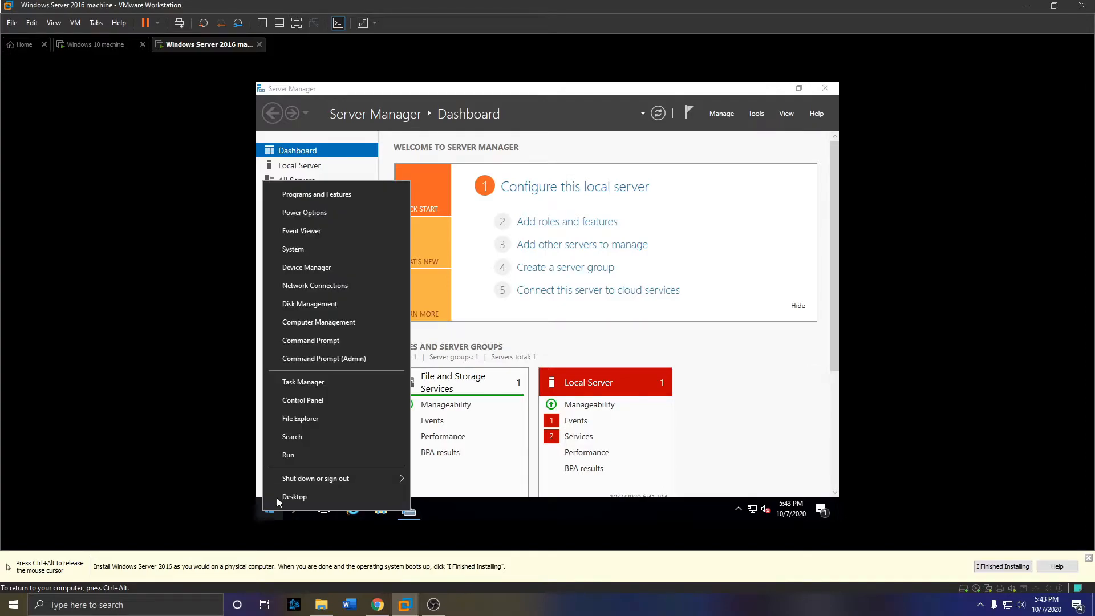
{"action": "left_click", "coordinate": [300, 250]}
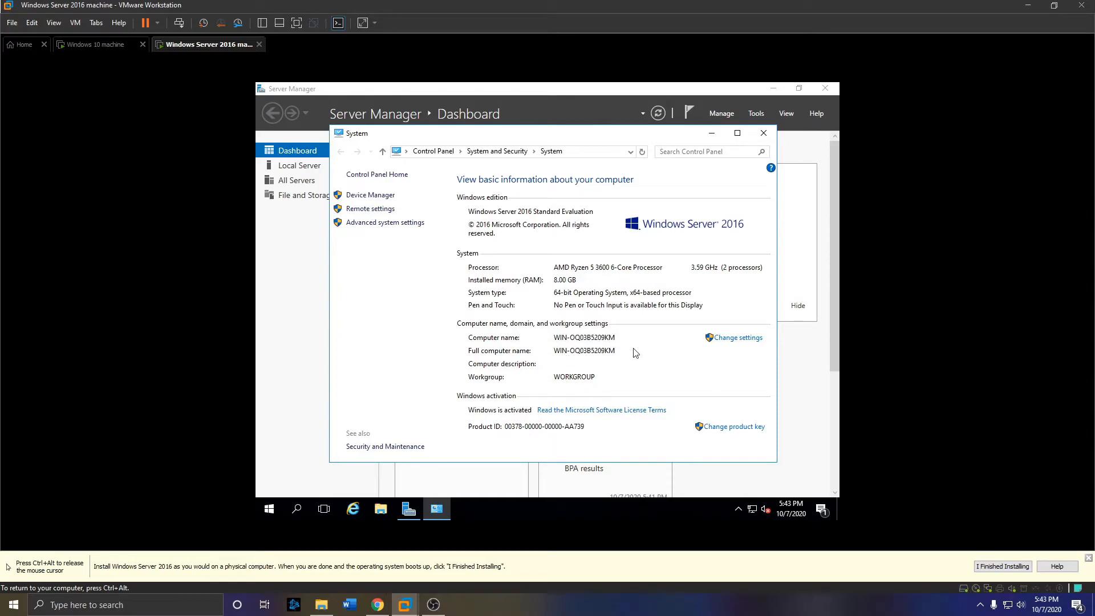
{"action": "left_click", "coordinate": [741, 339]}
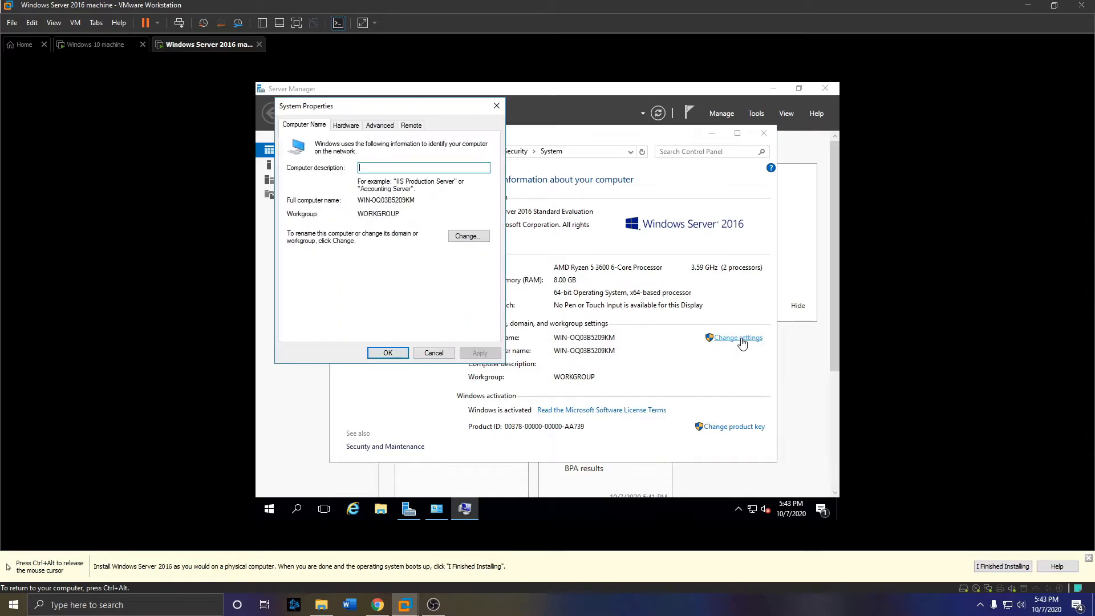
- Rename the computer to Server2016, choose Restart Later, and minimize the System window
{"action": "left_click", "coordinate": [479, 241]}
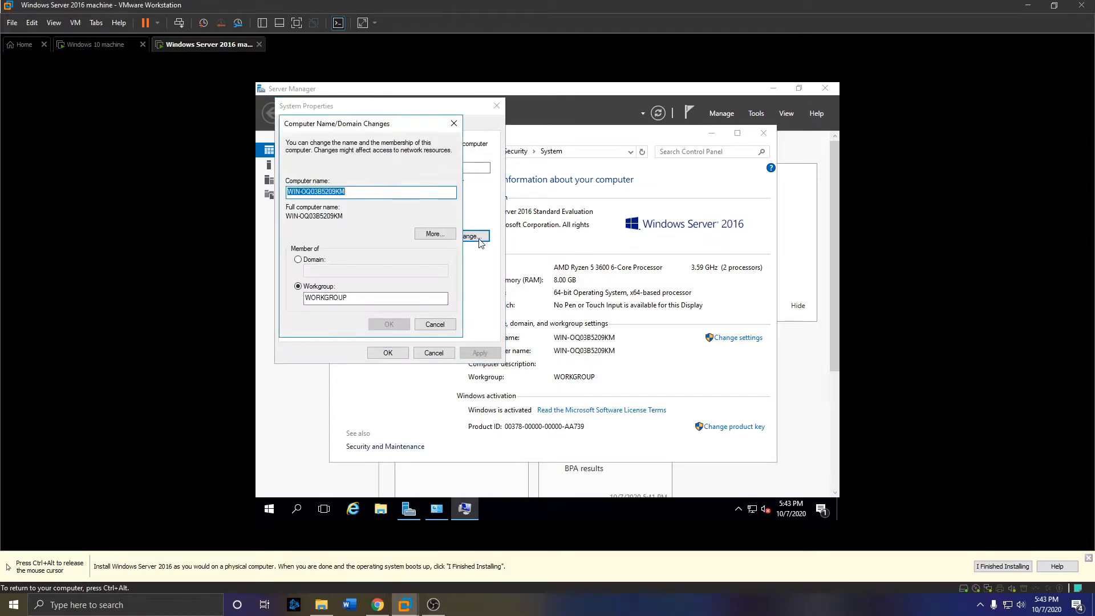
{"action": "type", "text": "Server"}
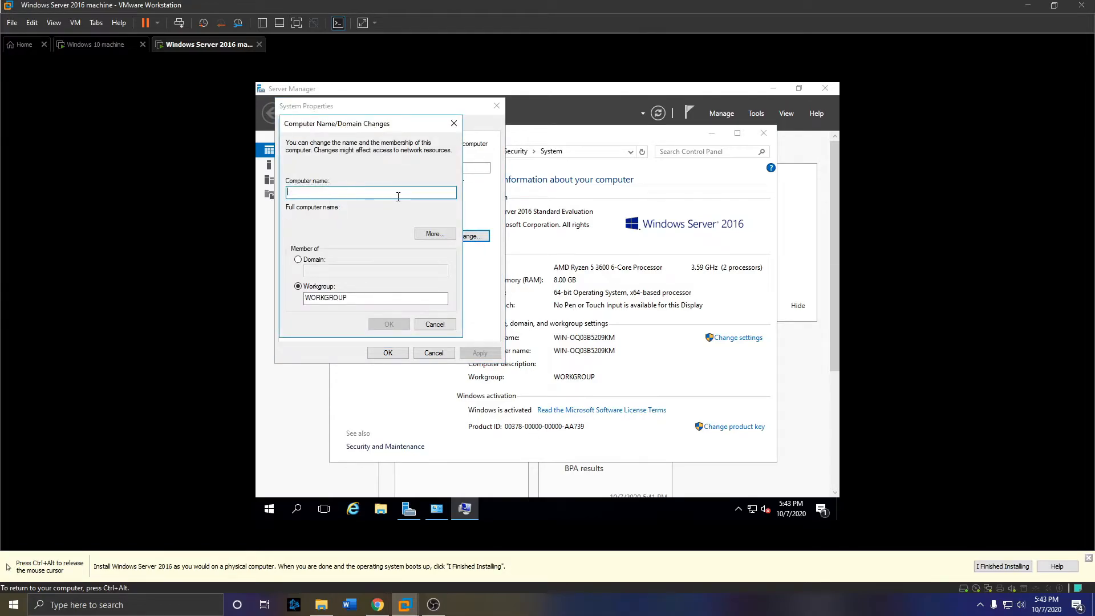
{"action": "type", "text": "2016"}
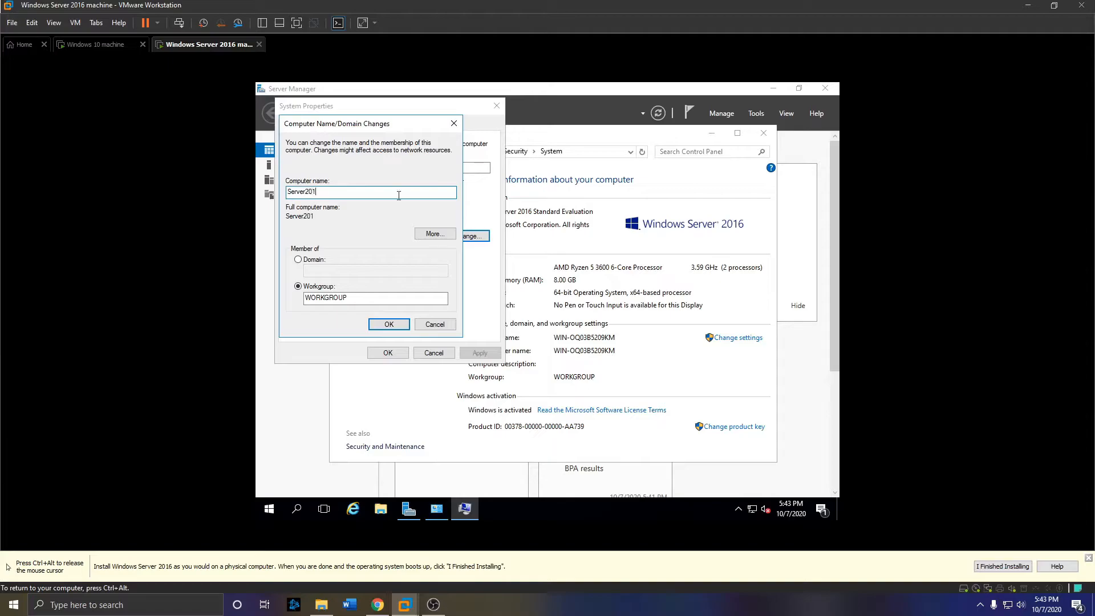
{"action": "left_click", "coordinate": [394, 324]}
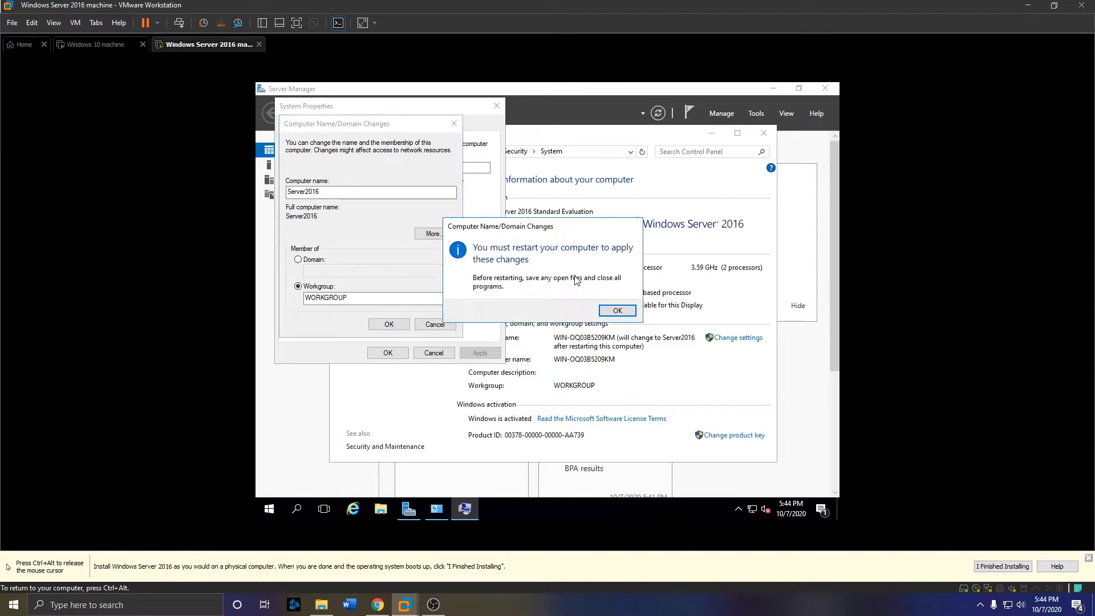
{"action": "left_click", "coordinate": [618, 310]}
{"action": "left_click", "coordinate": [388, 353]}
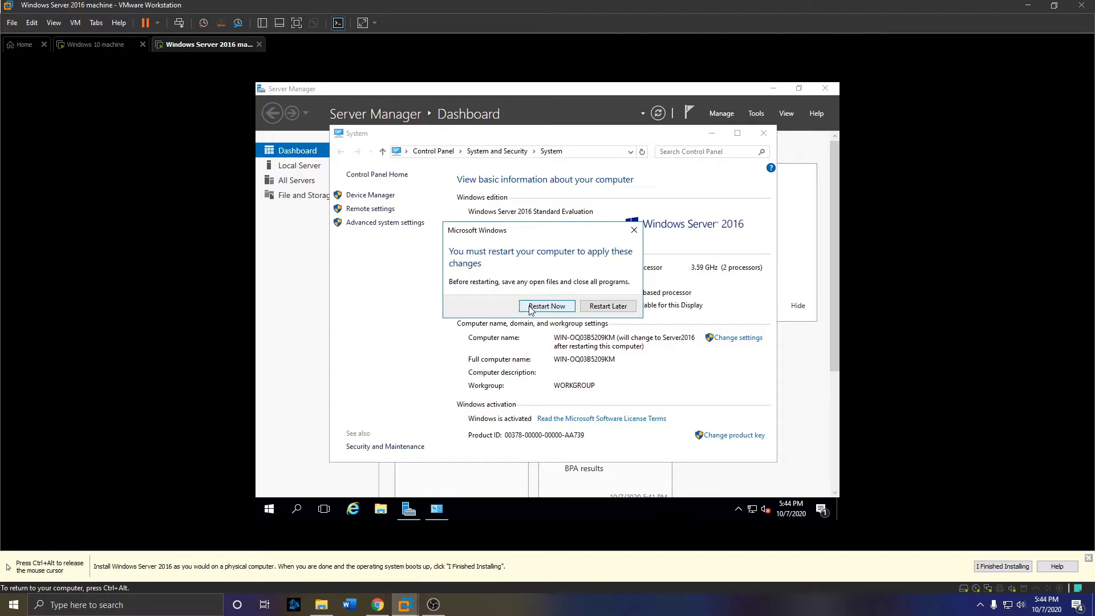
{"action": "left_click", "coordinate": [600, 308]}
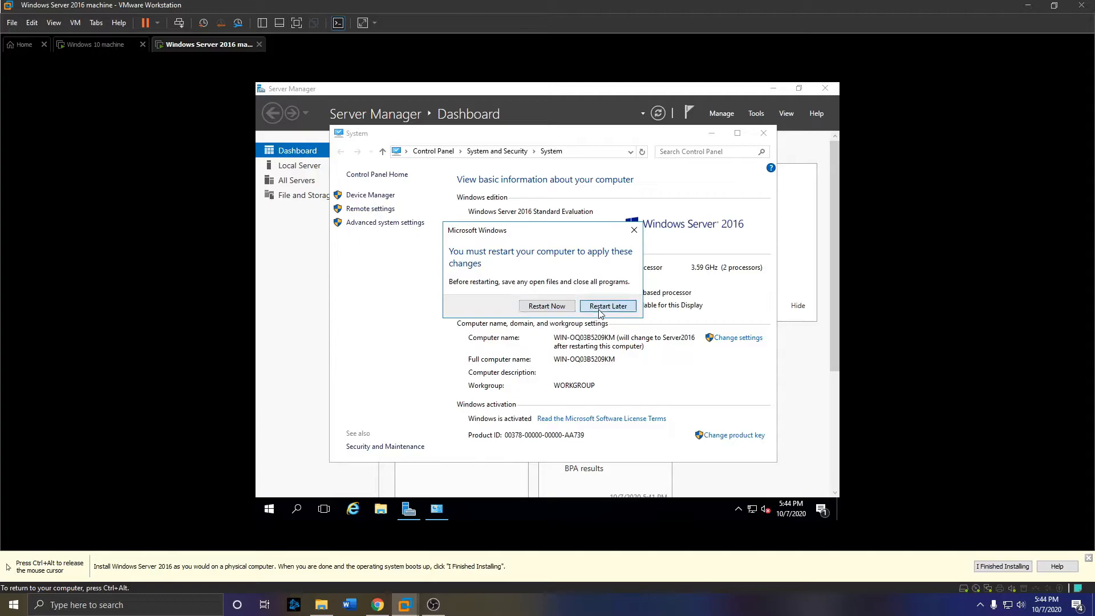
{"action": "left_click", "coordinate": [711, 133]}
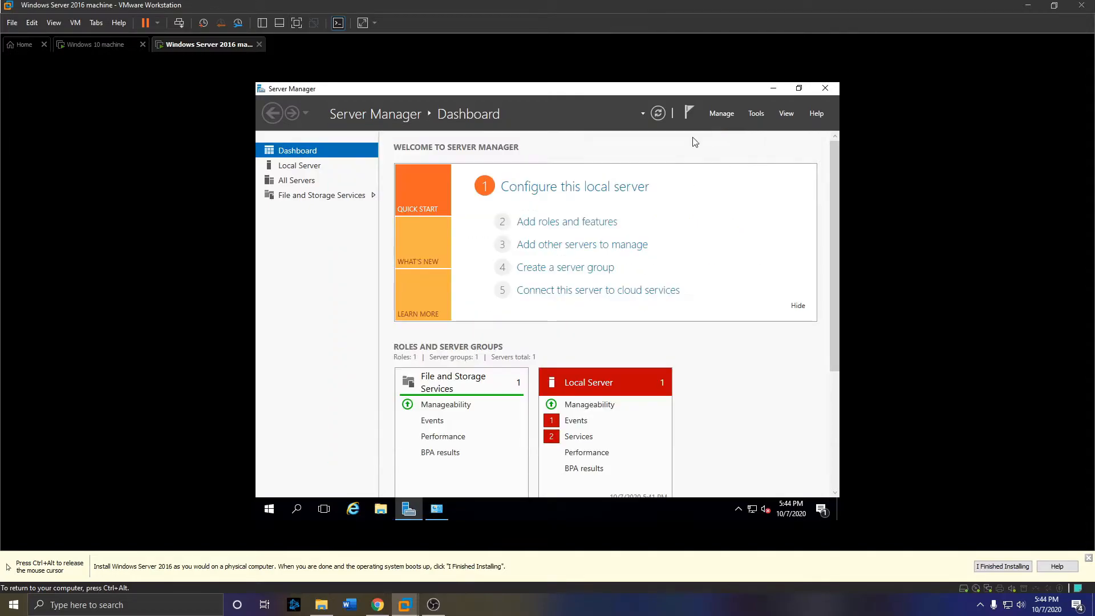
- Open a command prompt via search and run ipconfig
{"action": "left_click", "coordinate": [296, 508]}
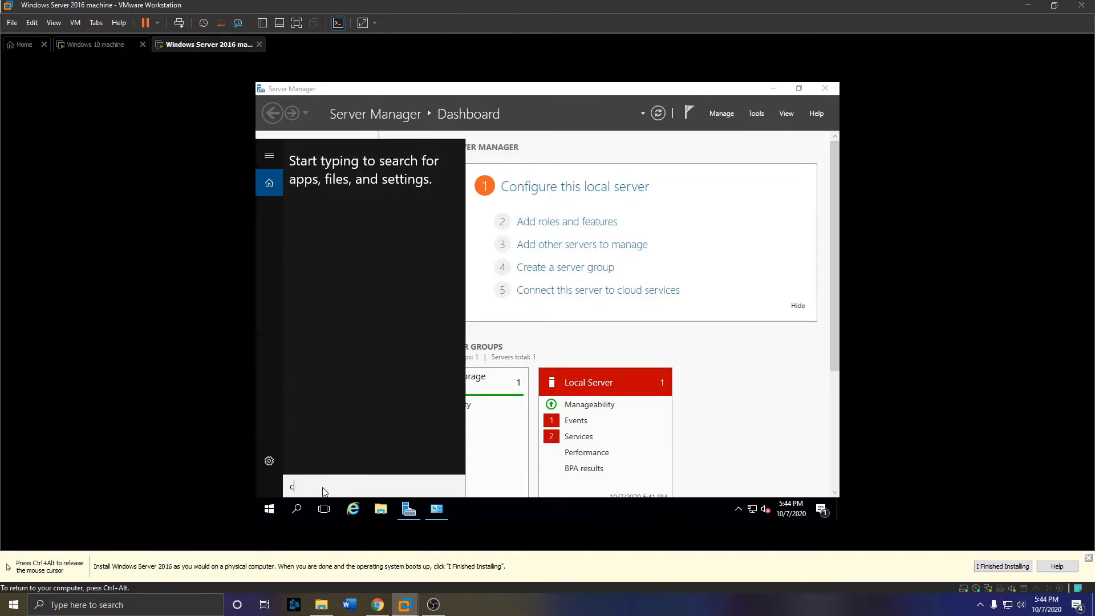
{"action": "type", "text": "cmd"}
{"action": "key", "text": "Return"}
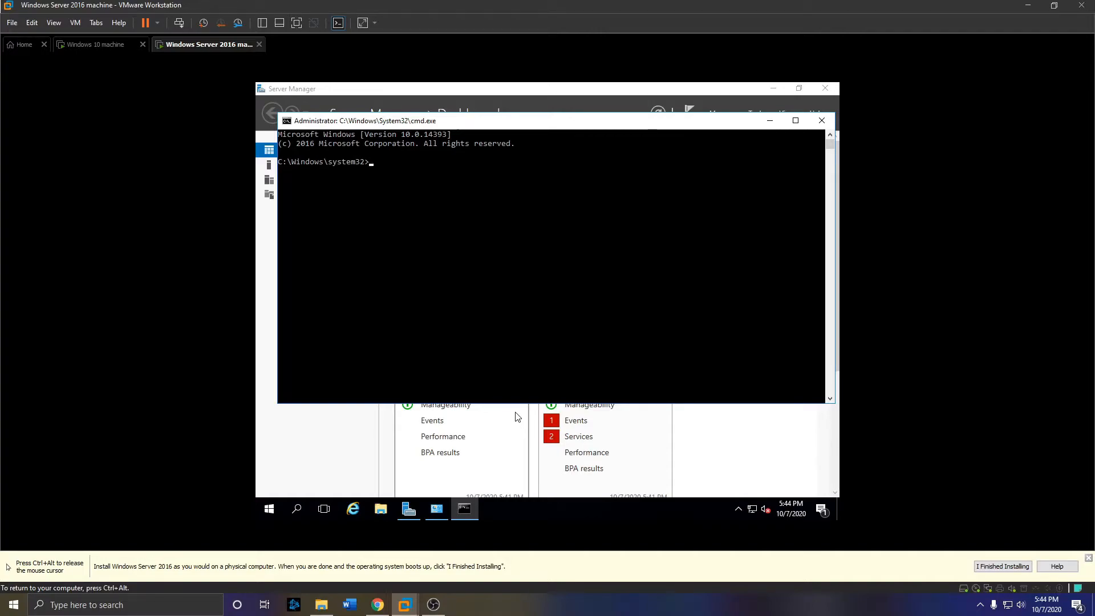
{"action": "type", "text": "ipconfig"}
{"action": "key", "text": "Return"}
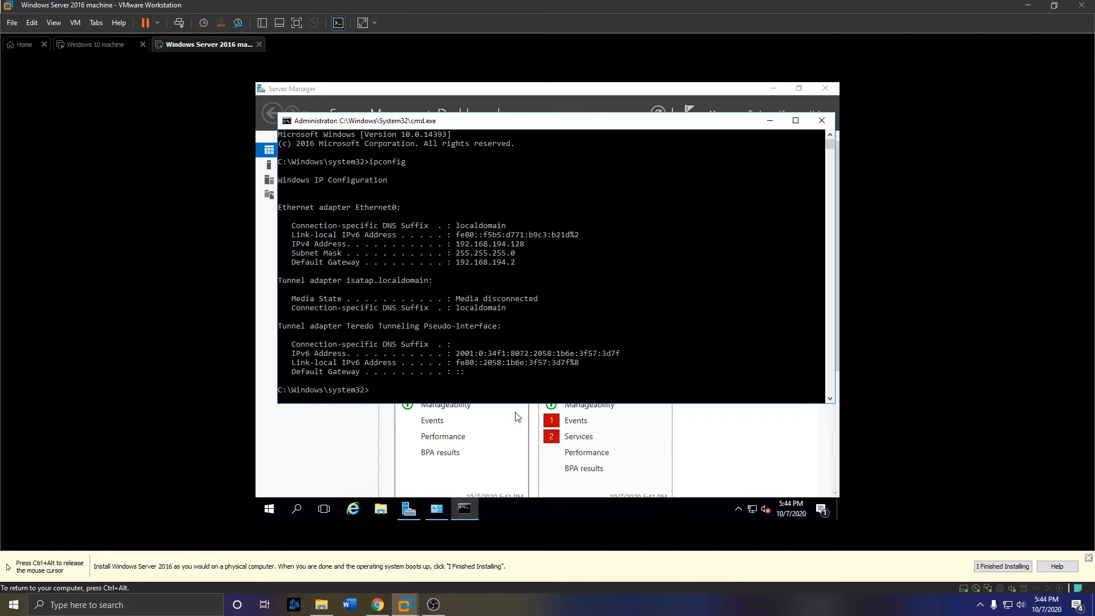
- Clear the console and run ipconfig /all, scrolling through the 192.168.194.128 adapter details
{"action": "type", "text": "cls"}
{"action": "key", "text": "Return"}
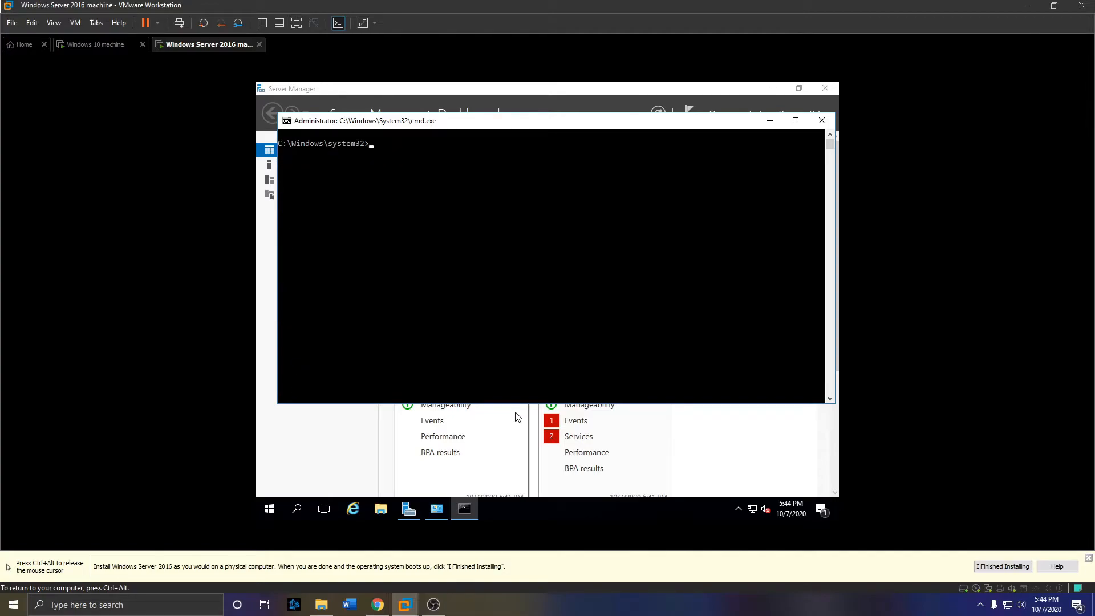
{"action": "type", "text": "ipconfig /all"}
{"action": "key", "text": "Return"}
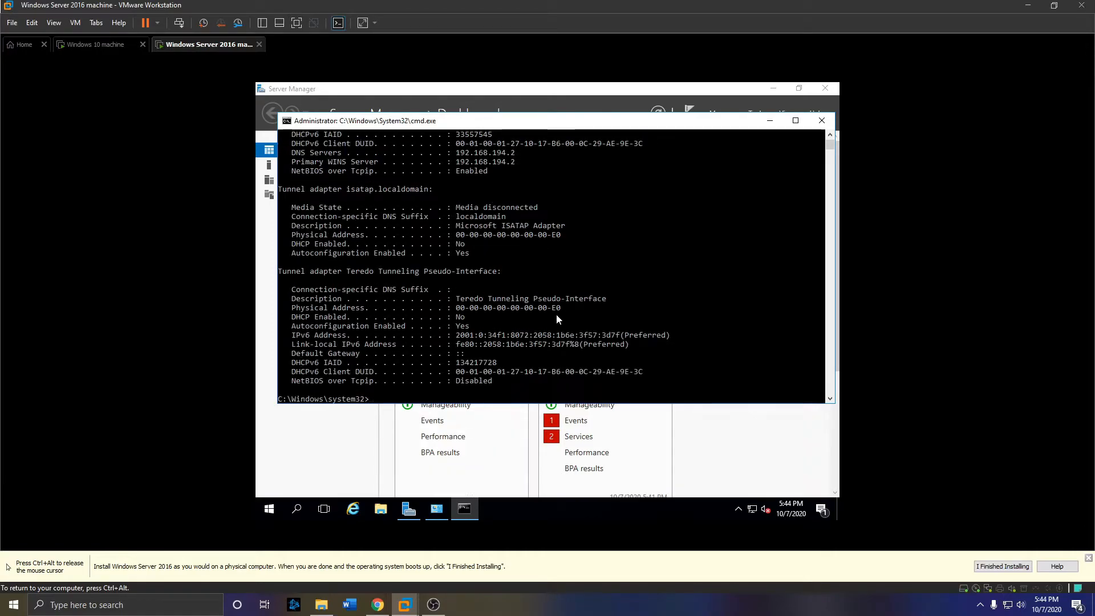
{"action": "scroll", "coordinate": [551, 330], "scroll_direction": "up", "scroll_amount": 3}
{"action": "scroll", "coordinate": [550, 331], "scroll_direction": "up", "scroll_amount": 8}
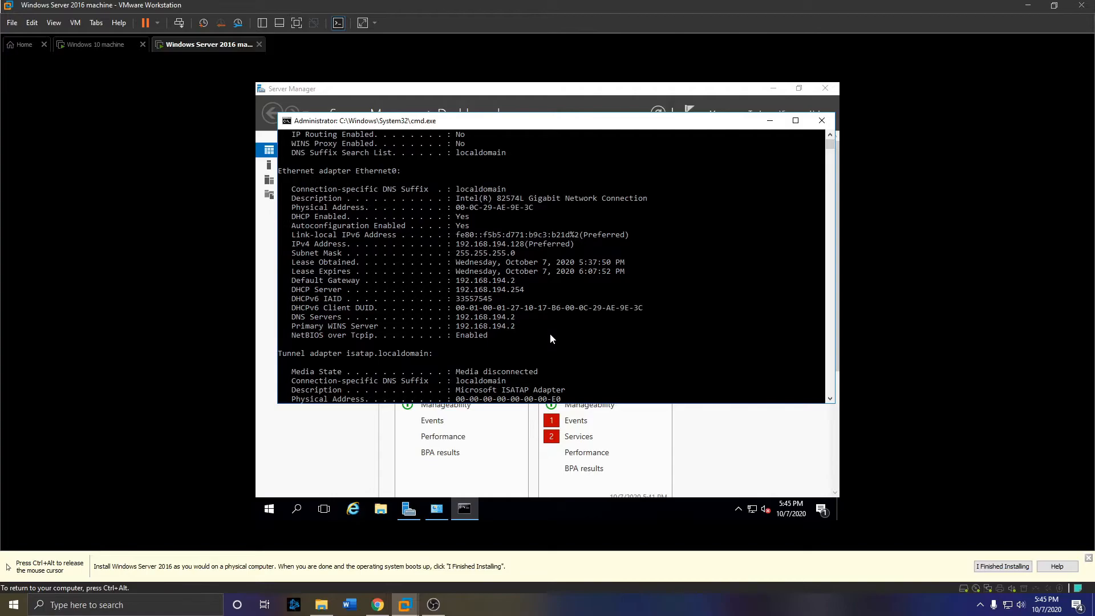
{"action": "scroll", "coordinate": [551, 338], "scroll_direction": "down", "scroll_amount": 1}
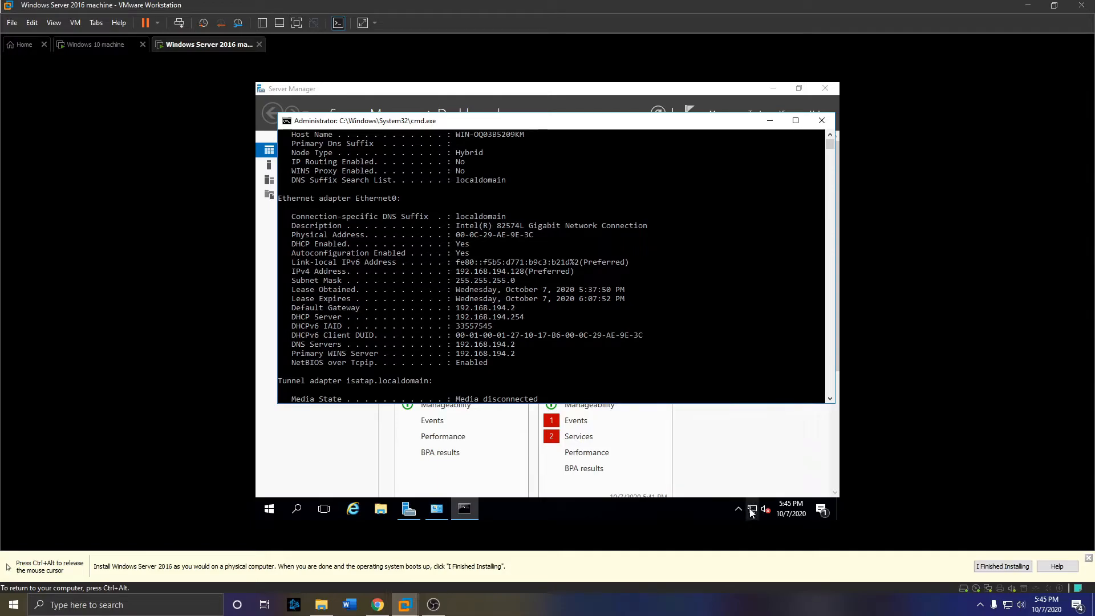
- Open the Ethernet0 adapter's properties through the Network and Sharing Center
{"action": "mouse_move", "coordinate": [751, 512]}
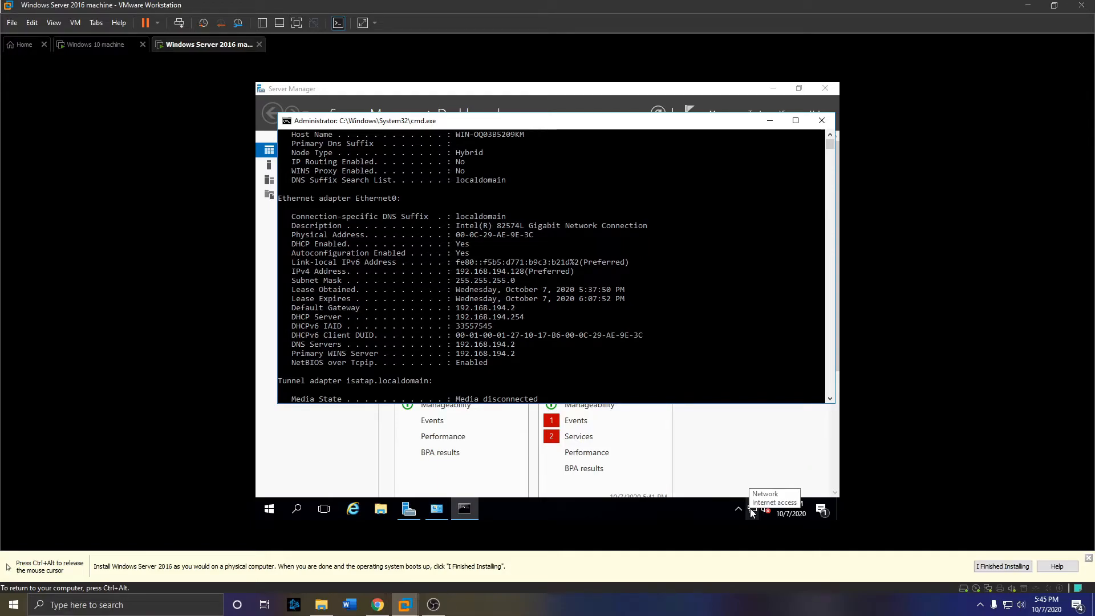
{"action": "right_click", "coordinate": [752, 513]}
{"action": "left_click", "coordinate": [757, 500]}
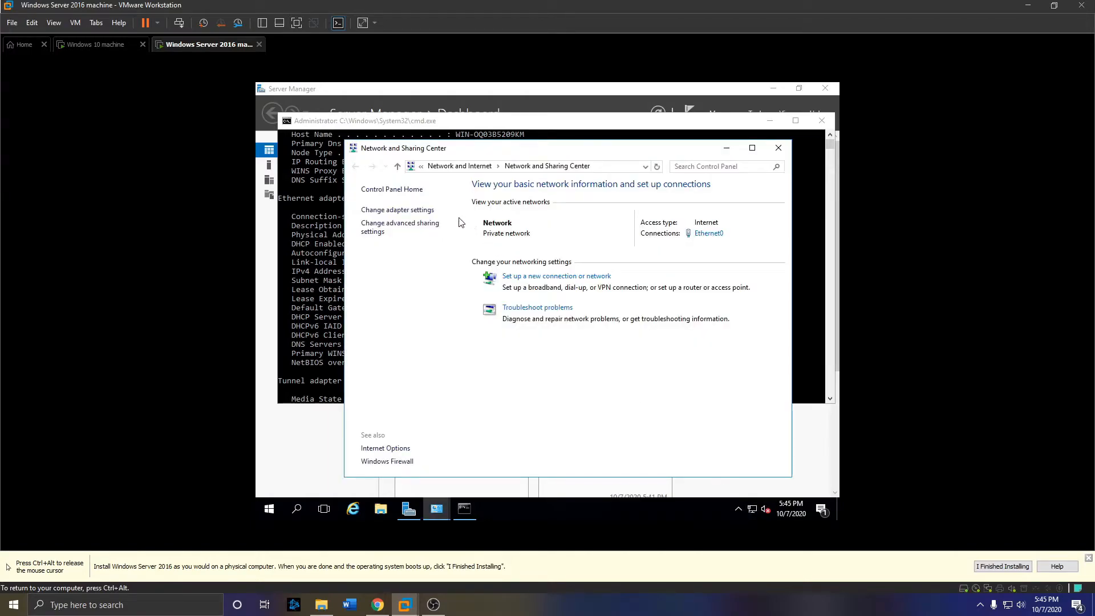
{"action": "left_click", "coordinate": [414, 211]}
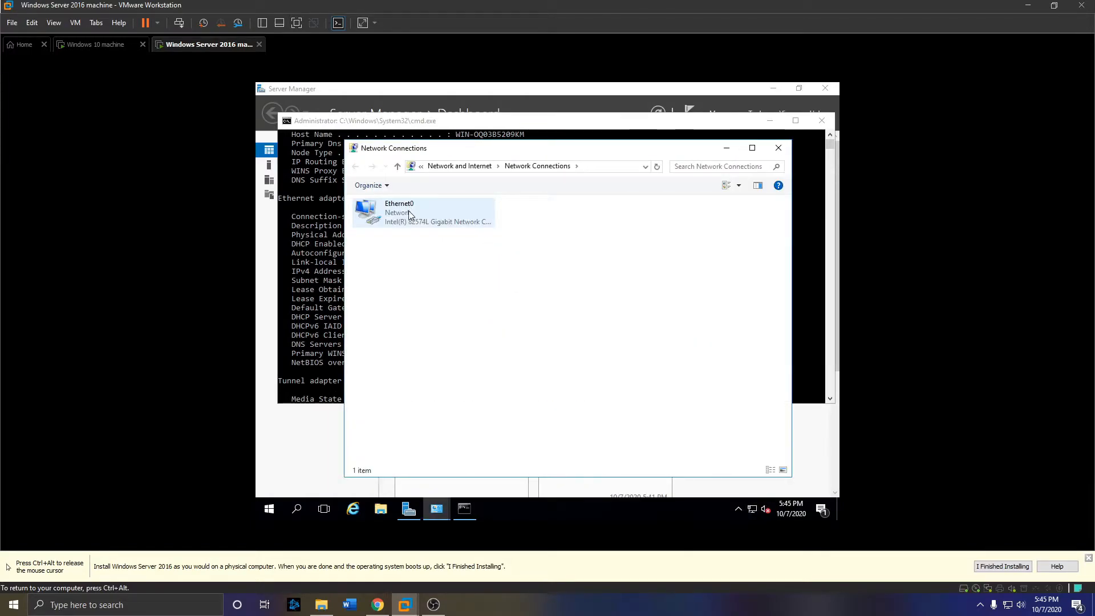
{"action": "right_click", "coordinate": [409, 213]}
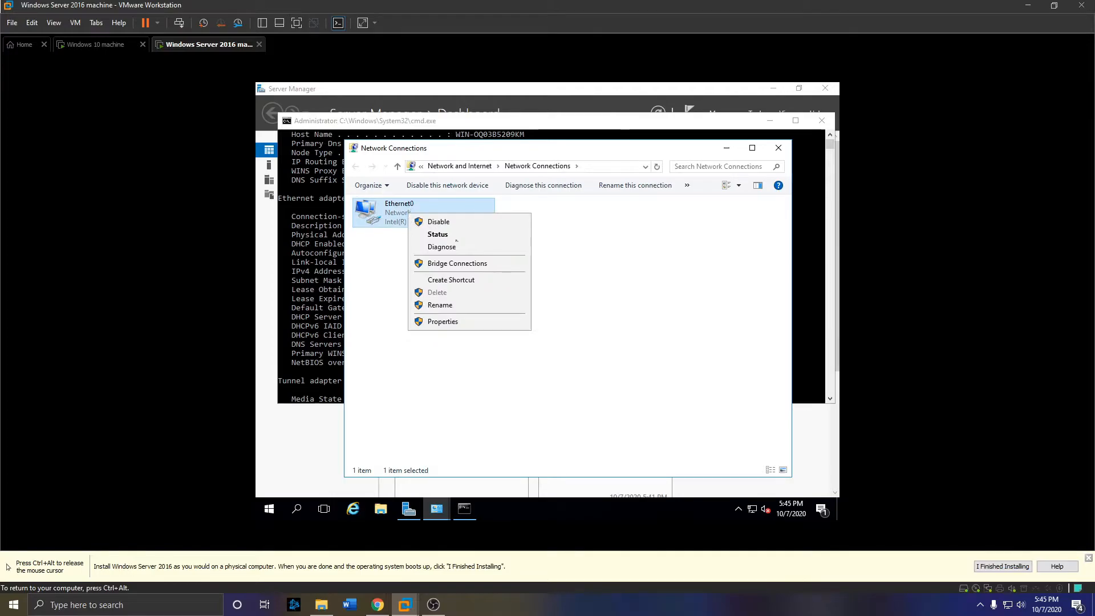
{"action": "left_click", "coordinate": [504, 326]}
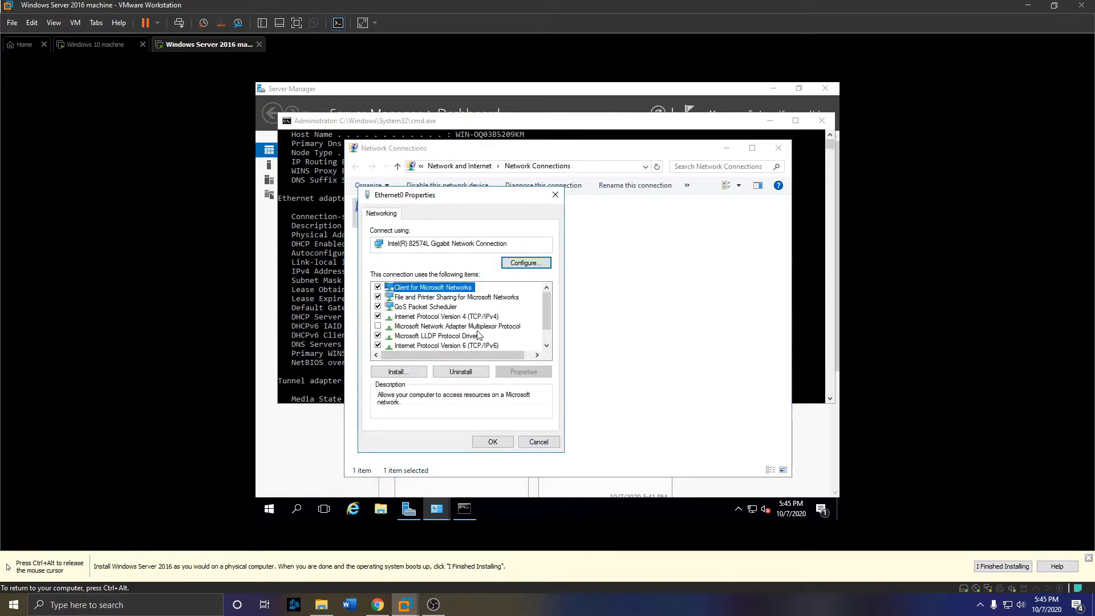
- Disable IPv6 on Ethernet0 and set IPv4 to 'Use the following IP address'
{"action": "left_click", "coordinate": [377, 346]}
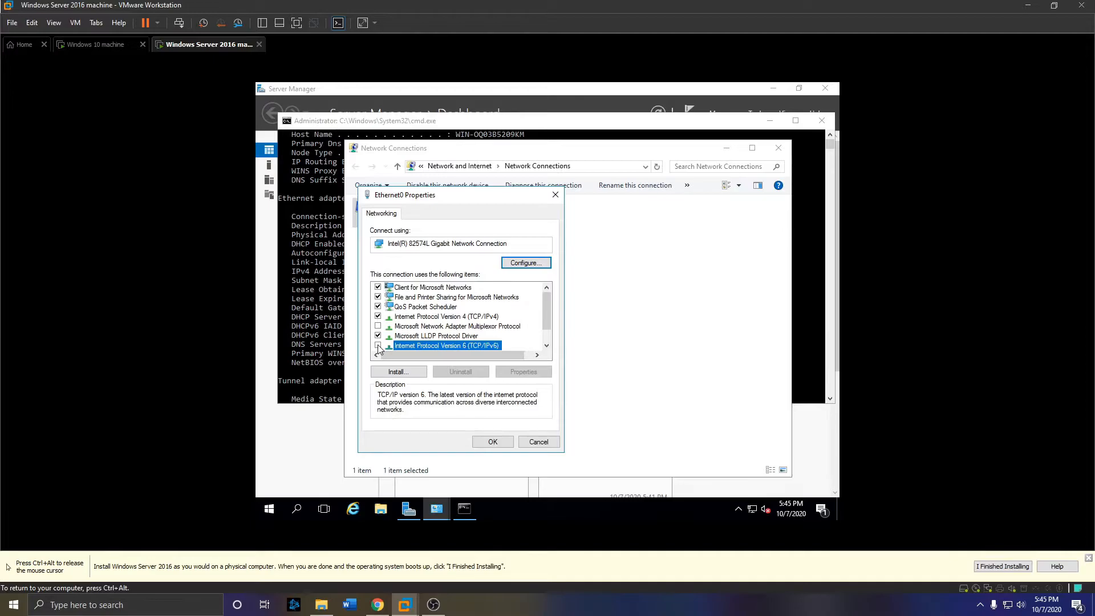
{"action": "double_click", "coordinate": [480, 318]}
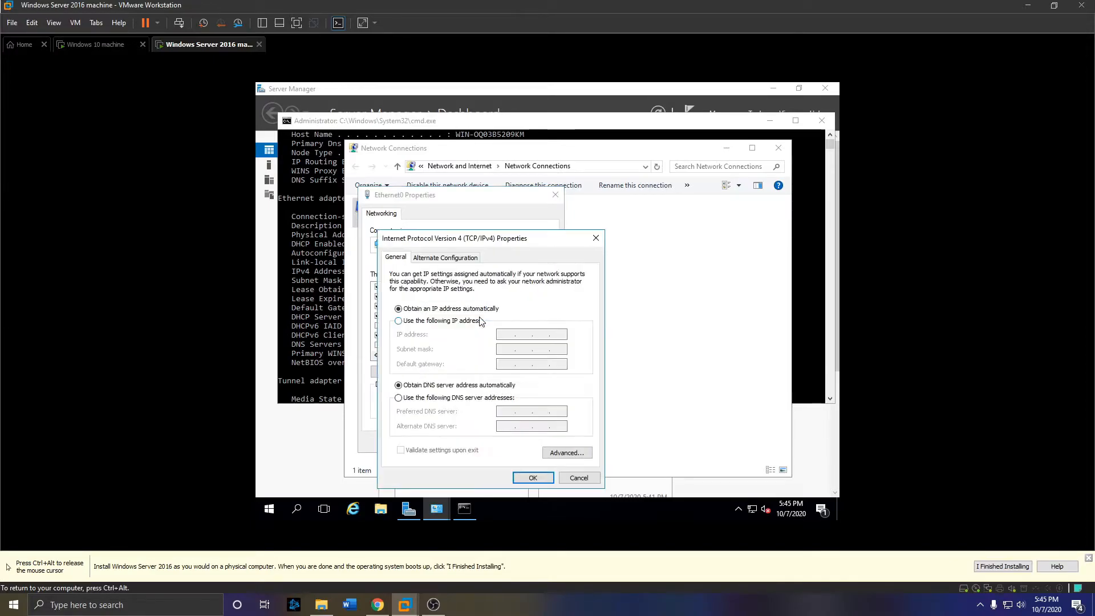
{"action": "left_click", "coordinate": [417, 323]}
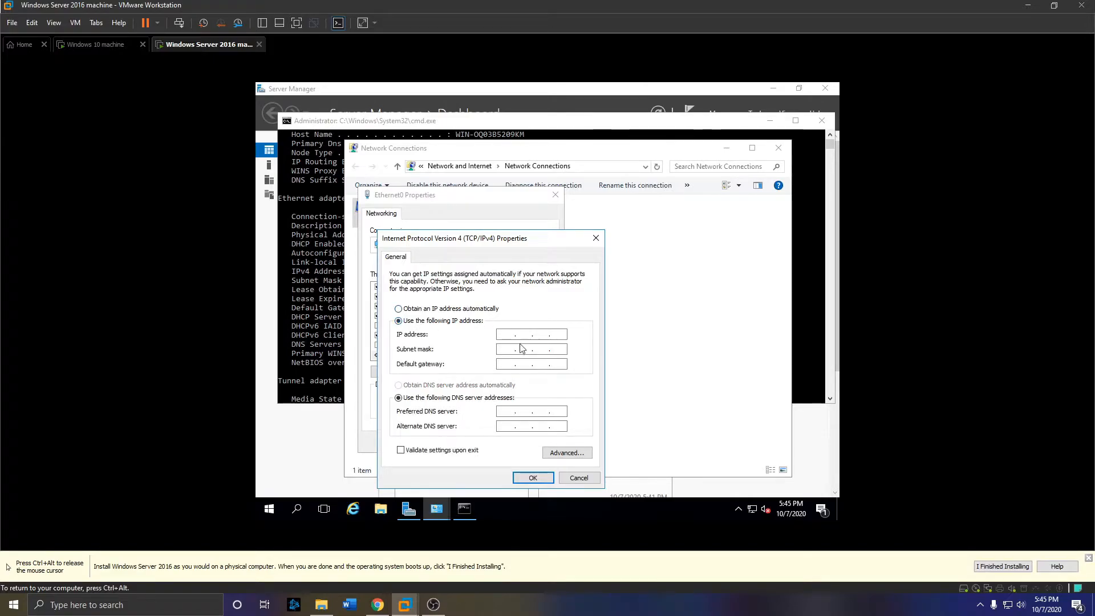
- Enter IP address 192.168.194.128 with subnet mask 255.255.255.0, checking the ipconfig output
{"action": "left_click", "coordinate": [315, 228]}
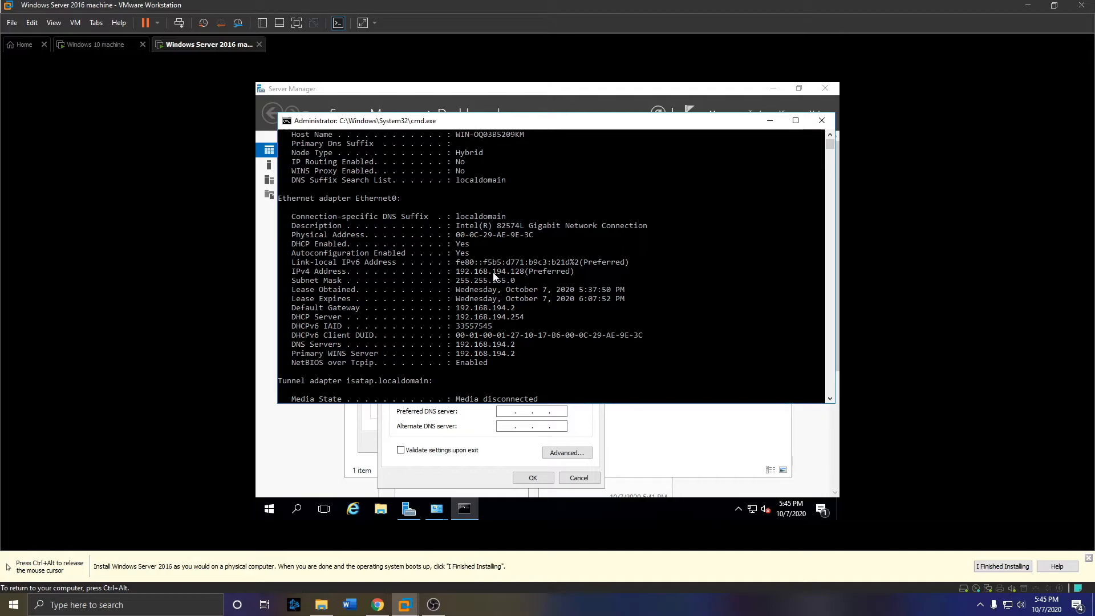
{"action": "left_click", "coordinate": [483, 449]}
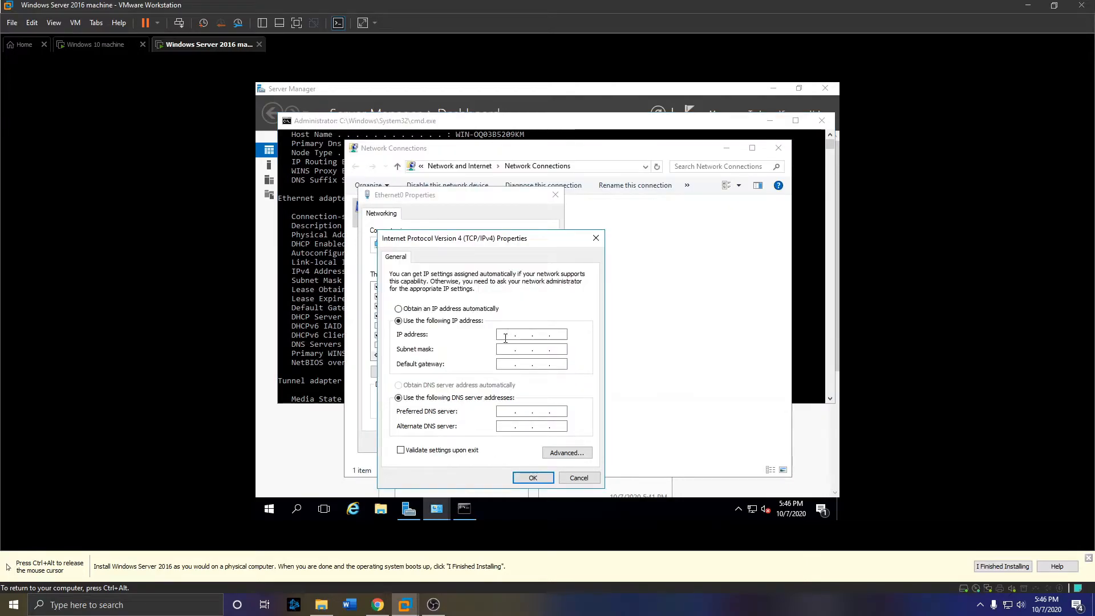
{"action": "type", "text": "192 . 168 . 194 . 128"}
{"action": "key", "text": "Tab"}
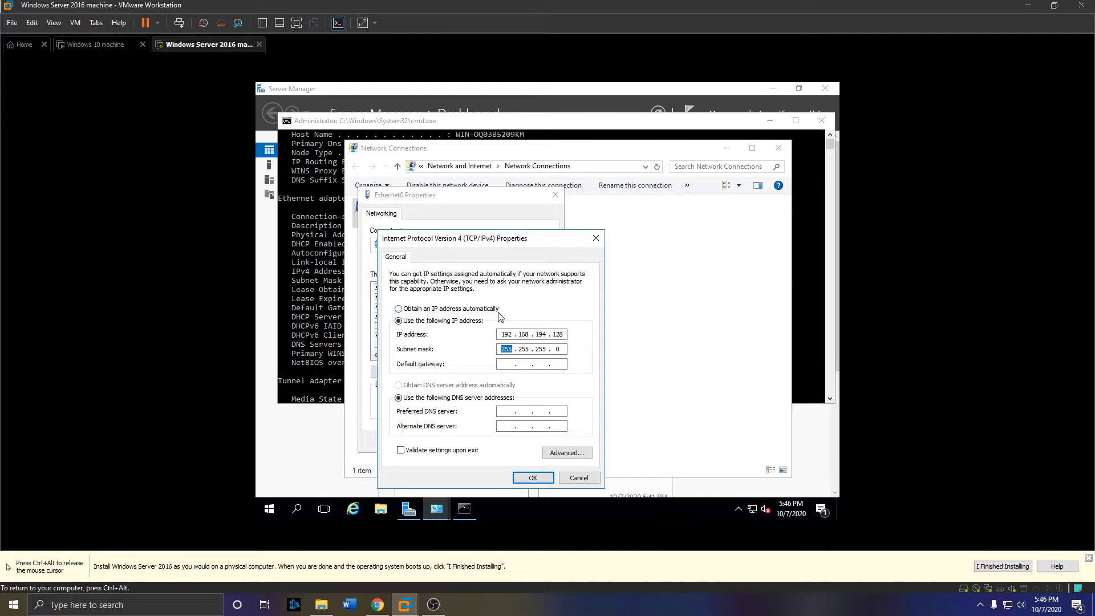
- Enter default gateway 192.168.194.2, copied from the ipconfig output
{"action": "left_click", "coordinate": [338, 124]}
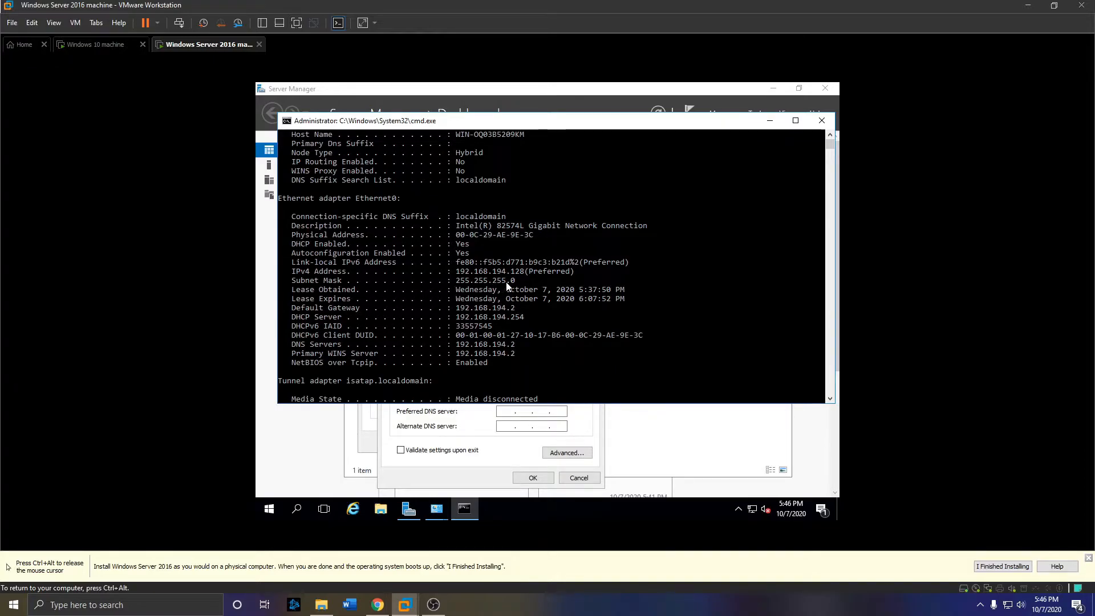
{"action": "left_click", "coordinate": [456, 432]}
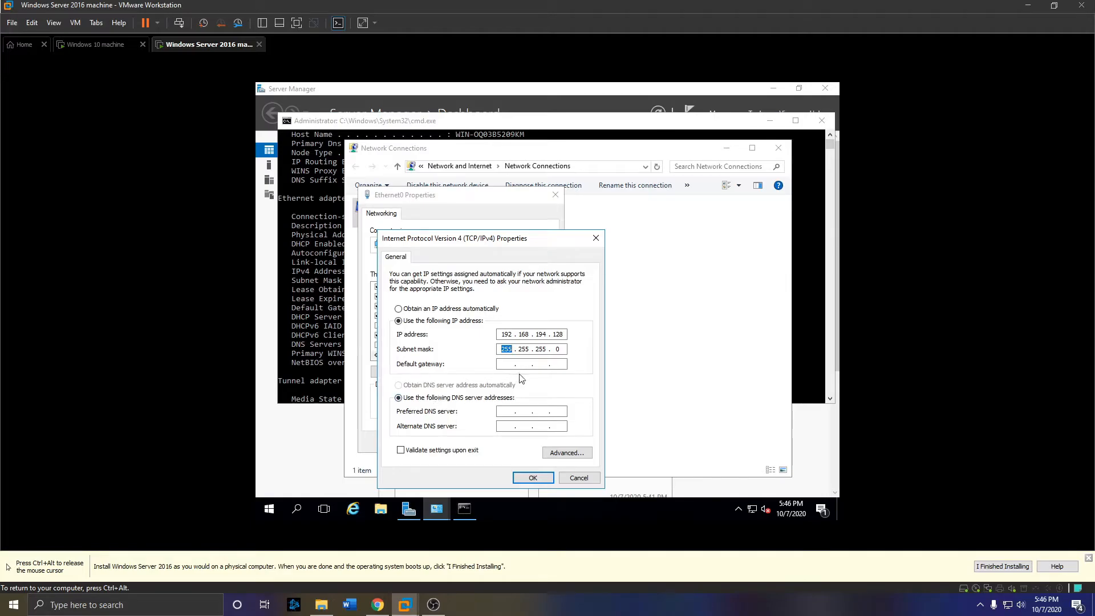
{"action": "left_click", "coordinate": [335, 277]}
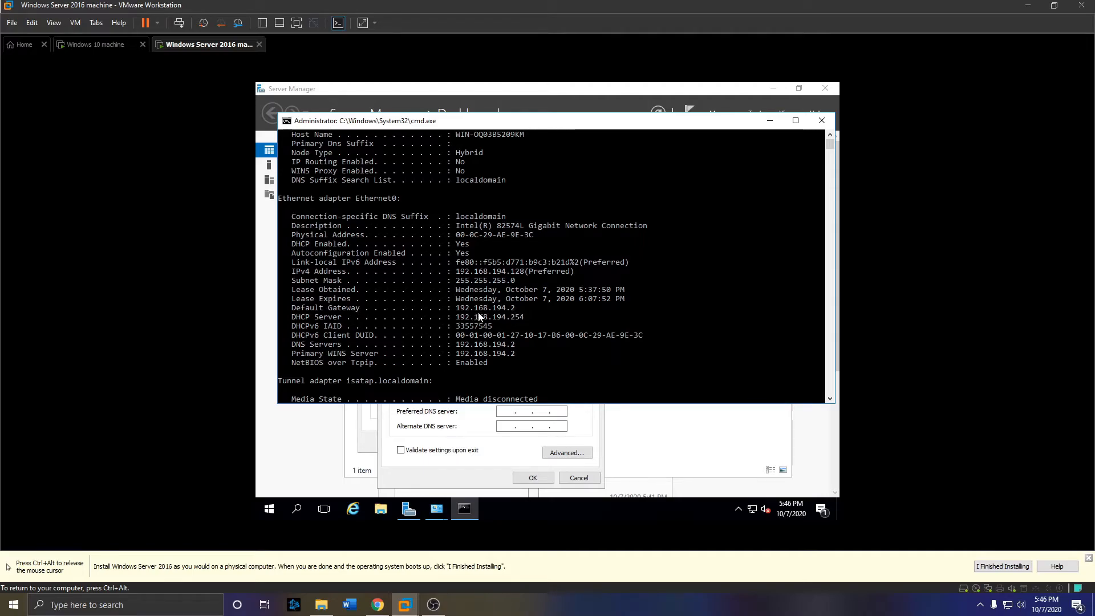
{"action": "left_click", "coordinate": [494, 418]}
{"action": "left_click", "coordinate": [512, 366]}
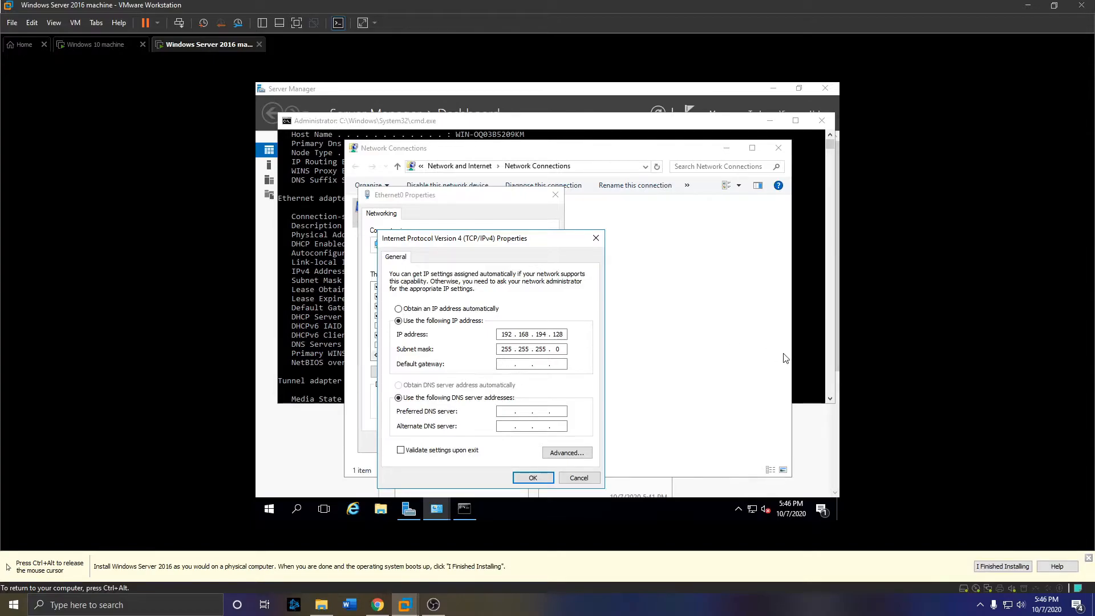
{"action": "type", "text": "192 . 168 . 194 . 2"}
{"action": "left_click", "coordinate": [309, 337]}
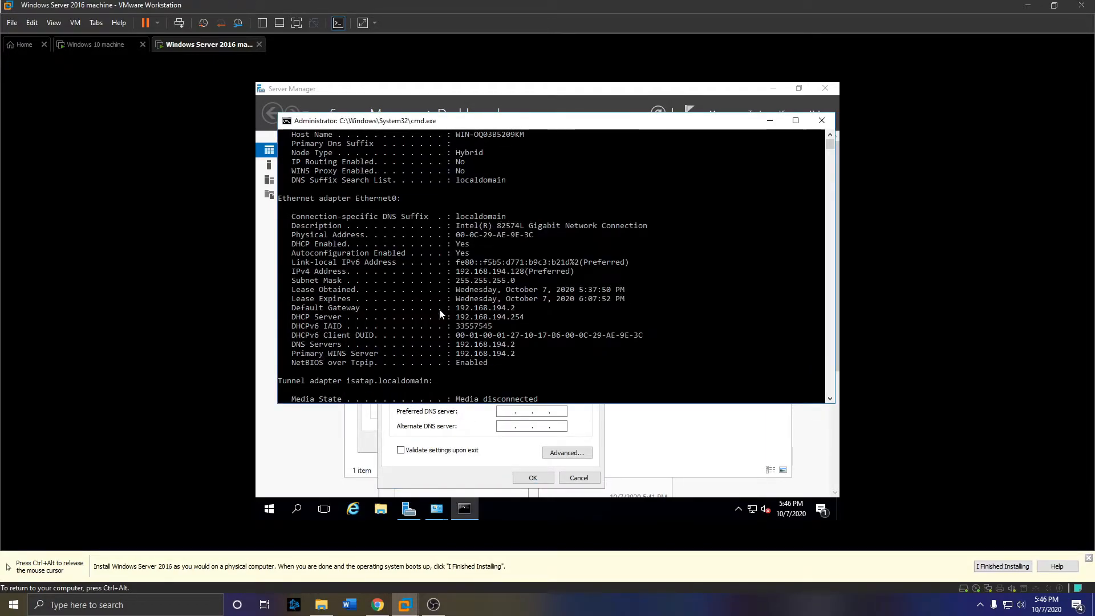
- Enter 192.168.194.128 as the preferred DNS server in IPv4 Properties
{"action": "left_click", "coordinate": [470, 414]}
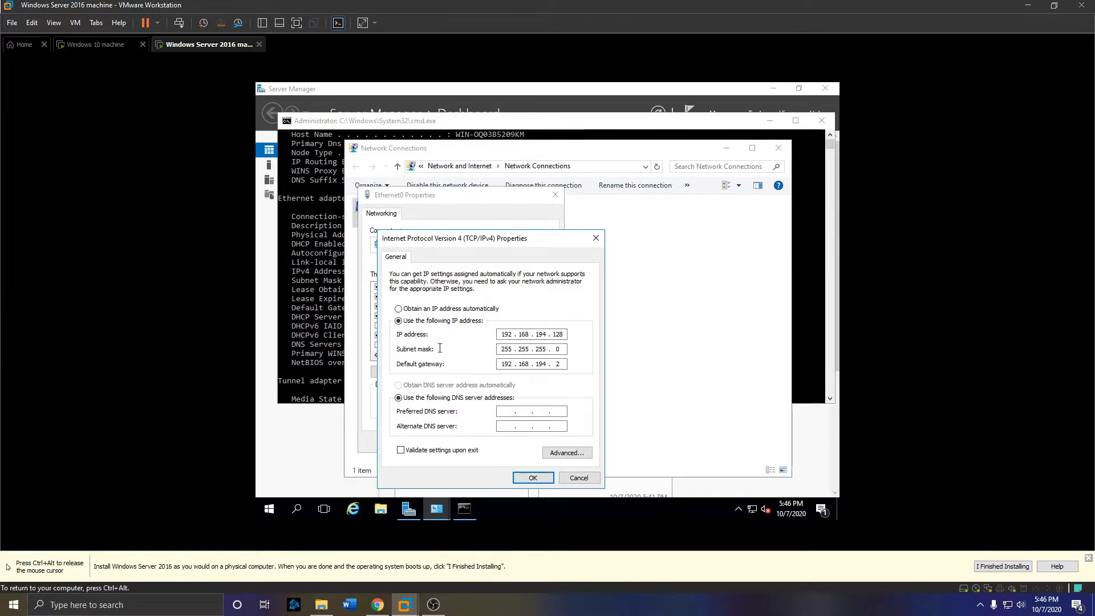
{"action": "type", "text": "192 . 168 . 194 . 128"}
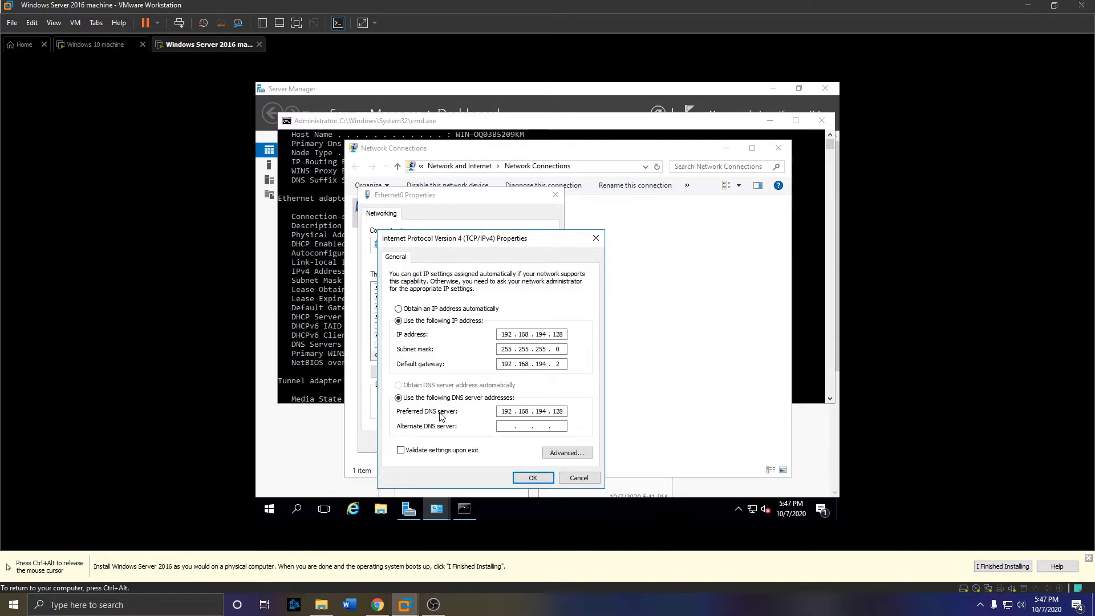
- Add 8.8.8.8 as the alternate DNS server and save the IPv4 and adapter settings
{"action": "left_click", "coordinate": [503, 426]}
{"action": "type", "text": "8.8.8.8"}
{"action": "left_click", "coordinate": [532, 480]}
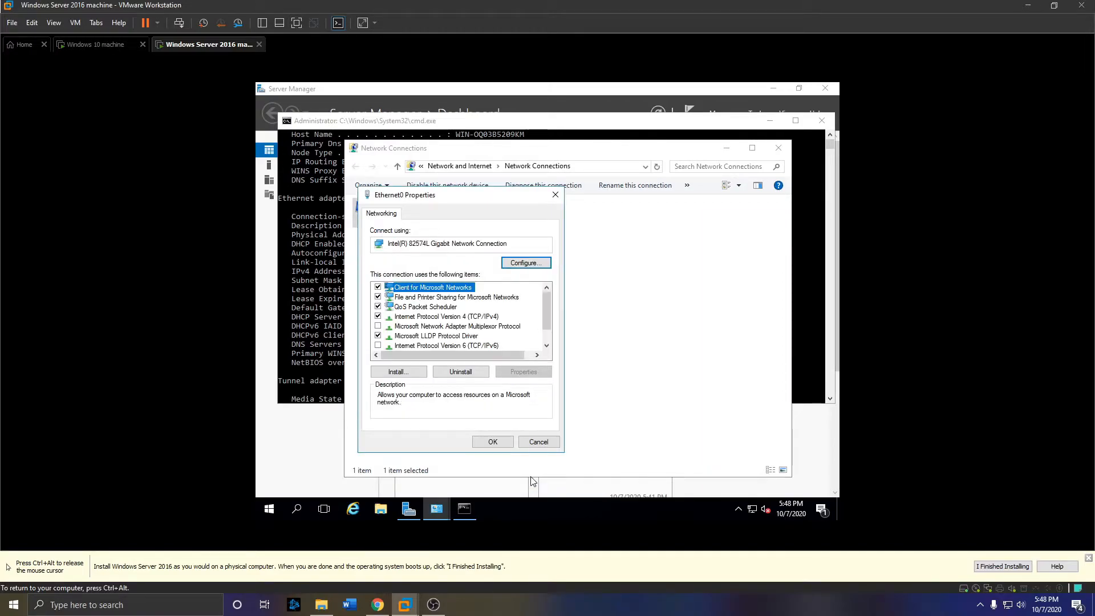
{"action": "left_click", "coordinate": [496, 444]}
- Close the network windows, restart the server with the default reason, and switch to Windows 10
{"action": "left_click", "coordinate": [785, 152]}
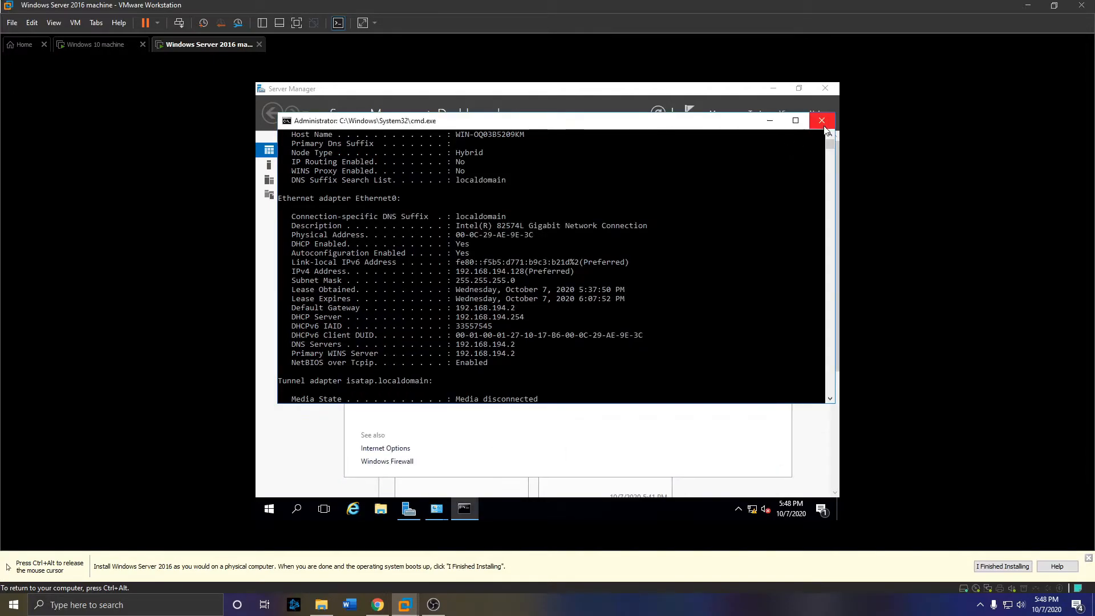
{"action": "left_click", "coordinate": [823, 122]}
{"action": "left_click", "coordinate": [786, 152]}
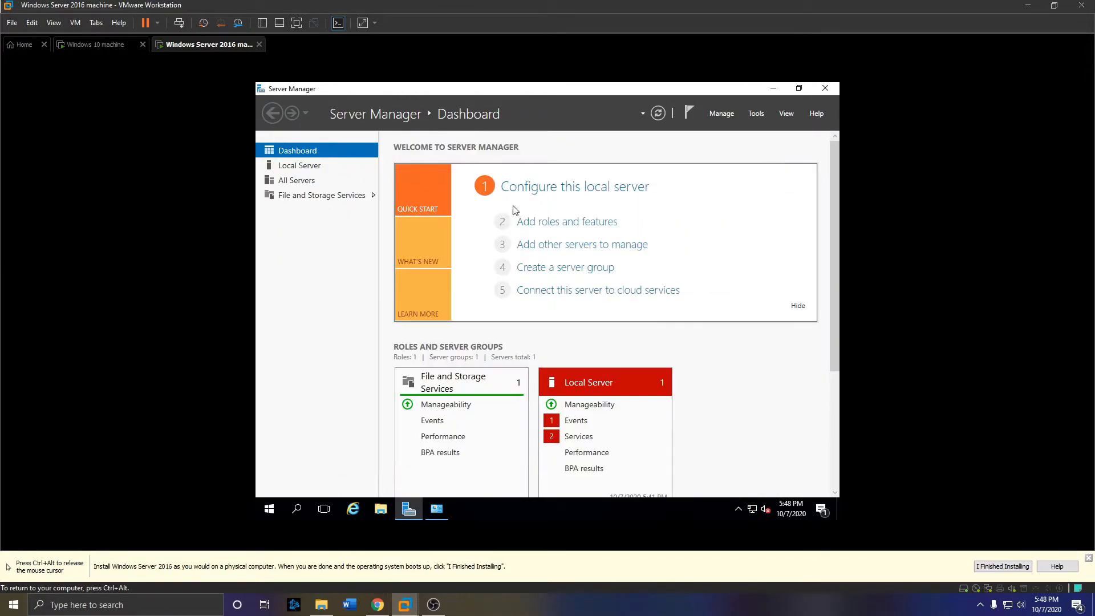
{"action": "left_click", "coordinate": [269, 508]}
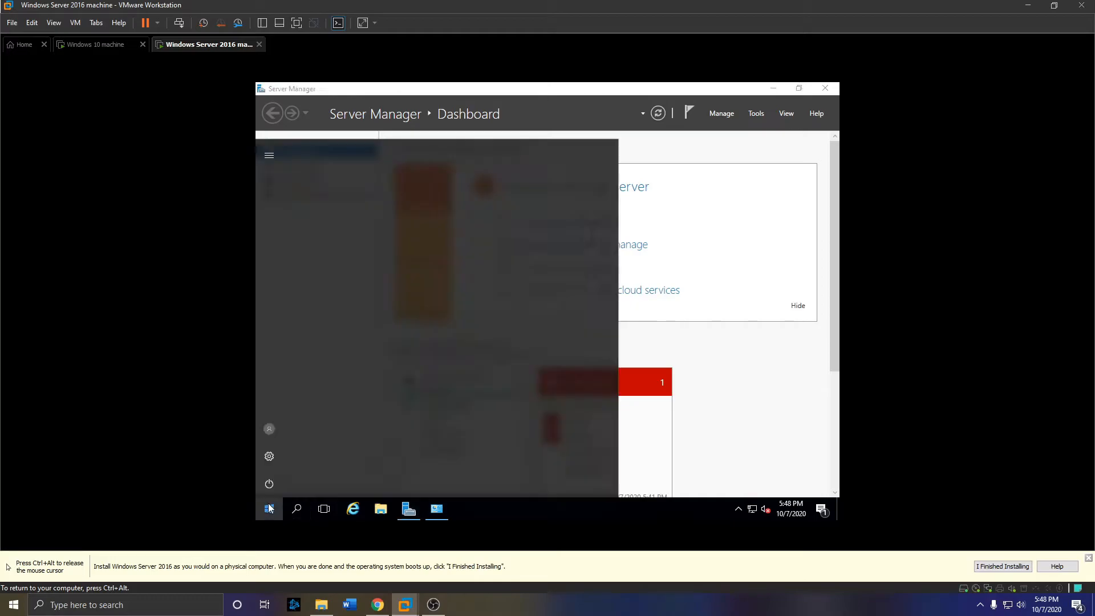
{"action": "left_click", "coordinate": [272, 483]}
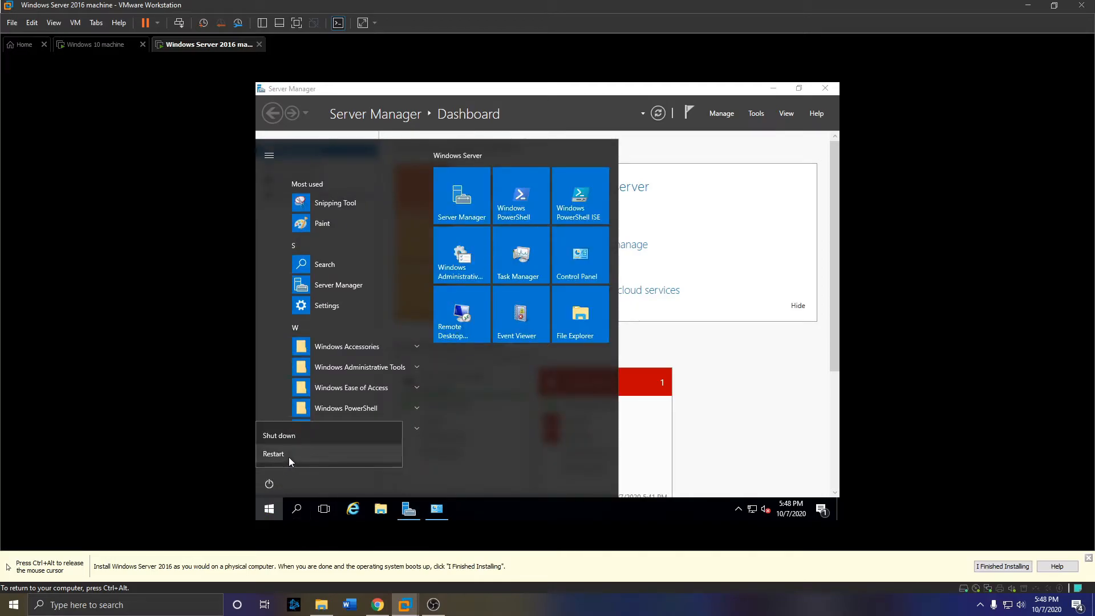
{"action": "left_click", "coordinate": [288, 456]}
{"action": "left_click", "coordinate": [421, 451]}
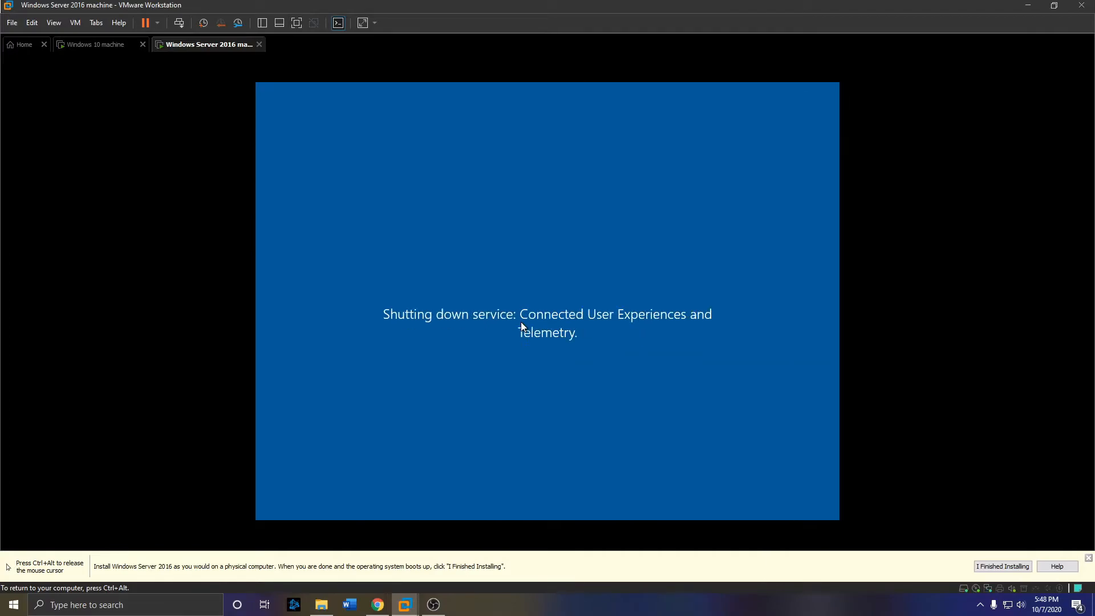
{"action": "key", "text": "ctrl+alt"}
{"action": "left_click", "coordinate": [113, 49]}
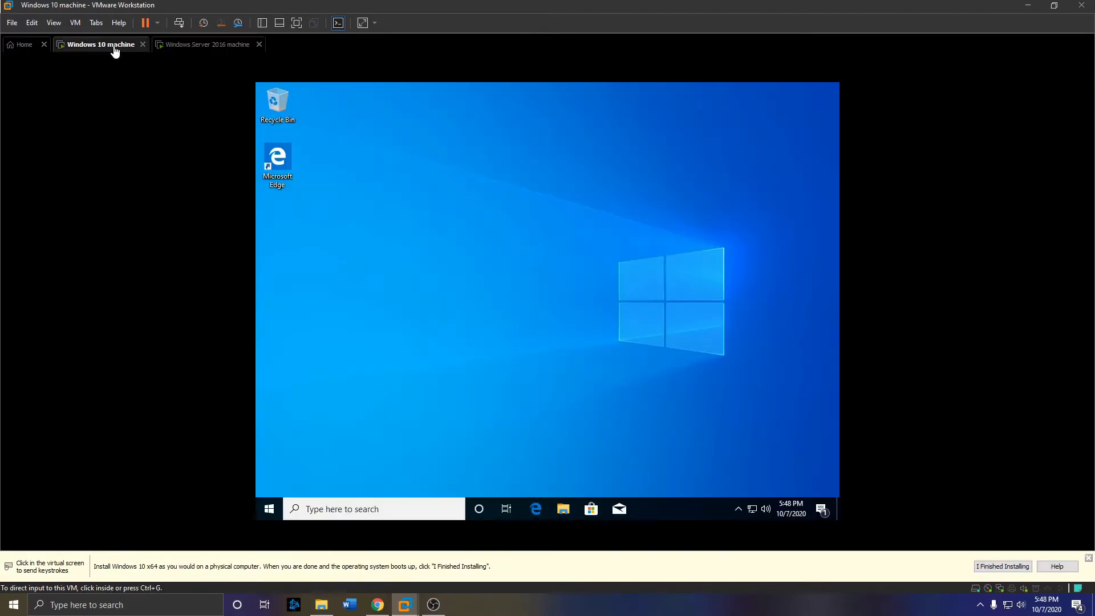
- Rename the Windows 10 PC to Desktop-01 from the System About page and restart now
{"action": "left_click", "coordinate": [566, 187]}
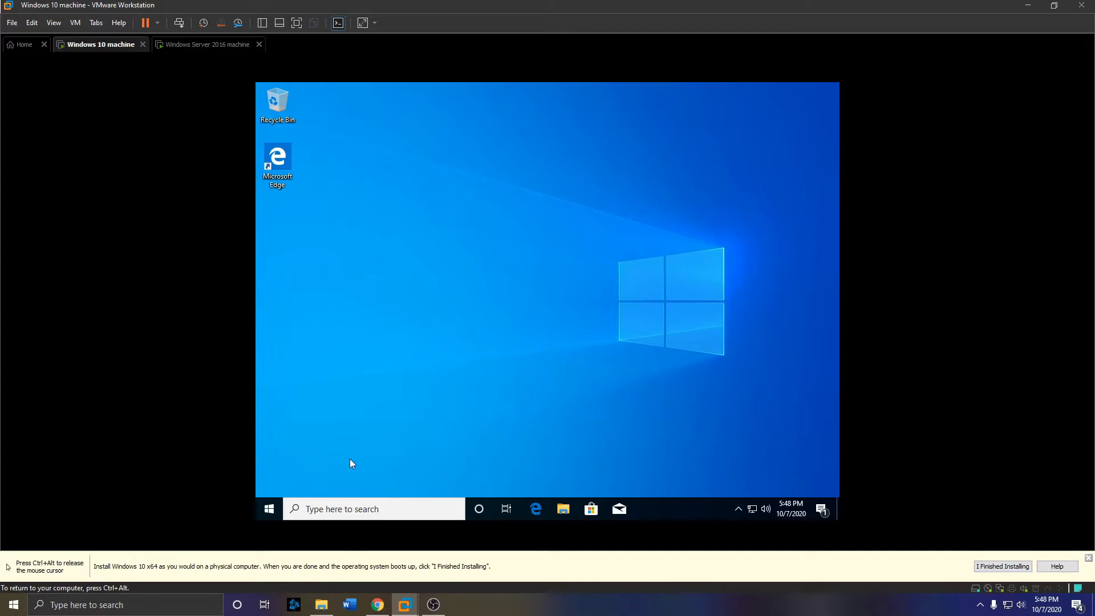
{"action": "right_click", "coordinate": [274, 510]}
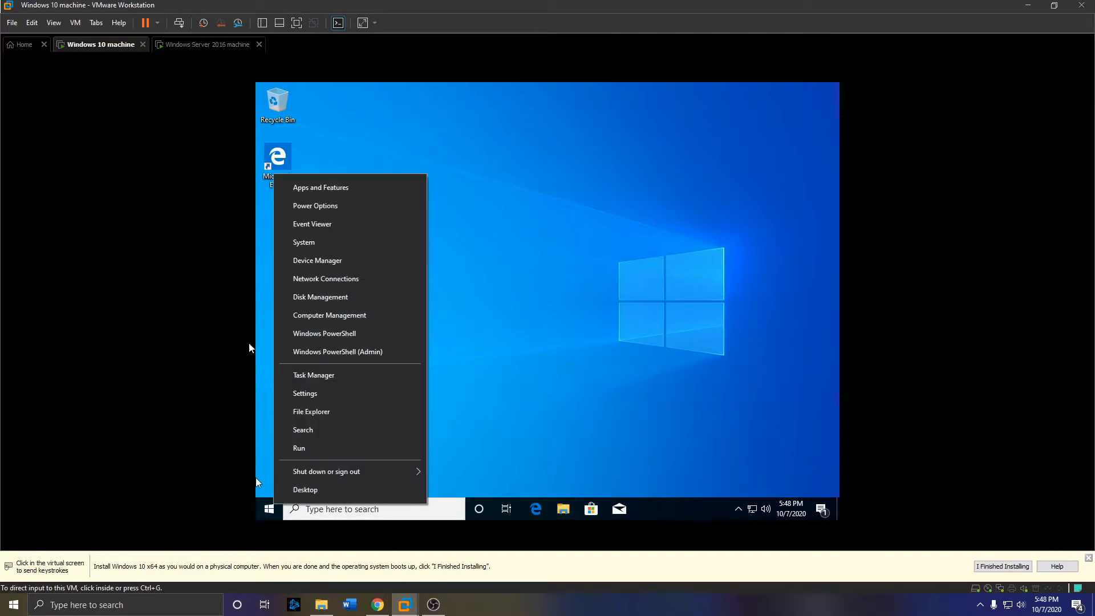
{"action": "left_click", "coordinate": [318, 242]}
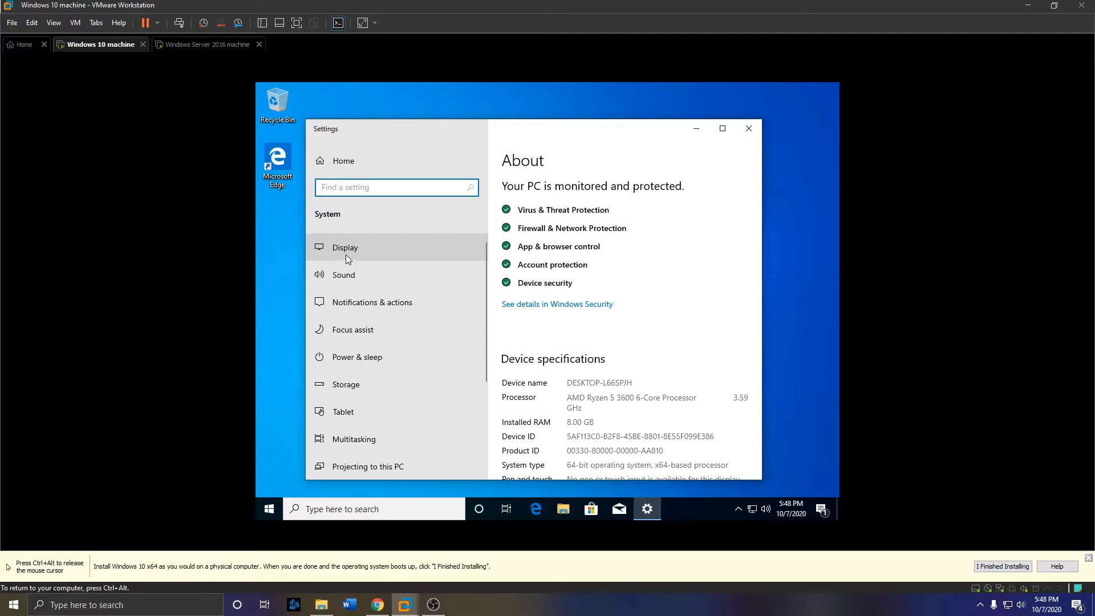
{"action": "scroll", "coordinate": [568, 333], "scroll_direction": "down", "scroll_amount": 3}
{"action": "left_click", "coordinate": [562, 343]}
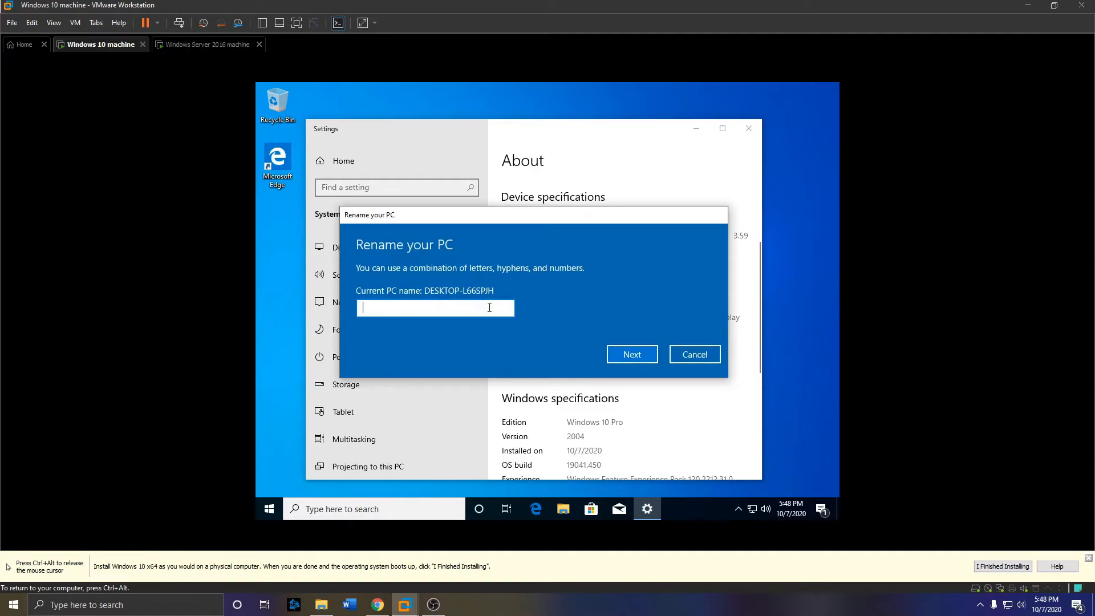
{"action": "type", "text": "Desktop-01"}
{"action": "key", "text": "BackSpace"}
{"action": "key", "text": "BackSpace"}
{"action": "type", "text": "001"}
{"action": "key", "text": "BackSpace"}
{"action": "key", "text": "BackSpace"}
{"action": "key", "text": "BackSpace"}
{"action": "type", "text": "01"}
{"action": "left_click", "coordinate": [624, 356]}
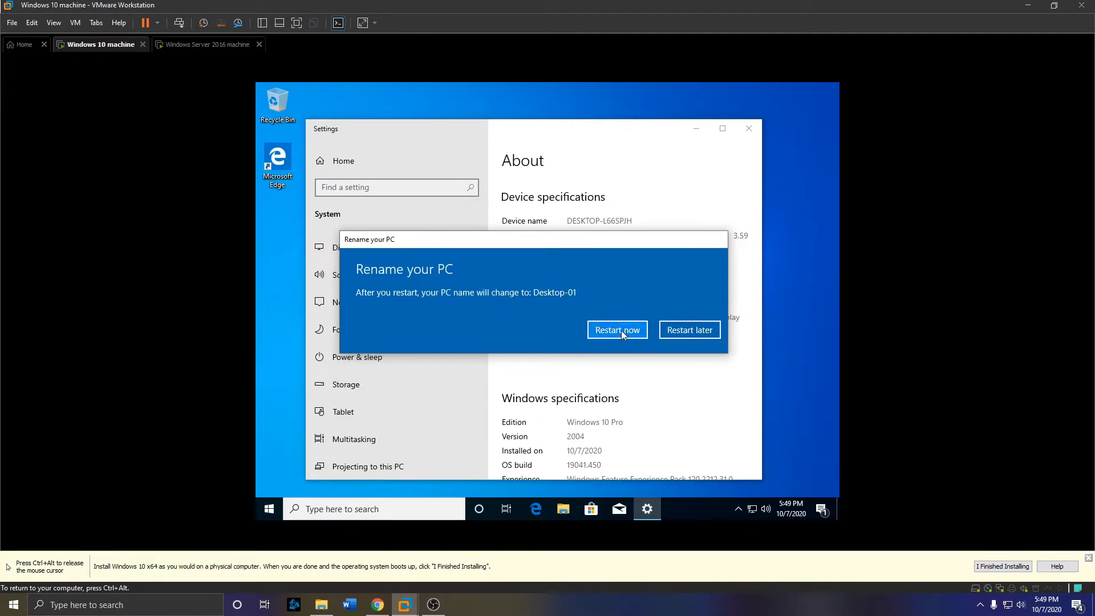
{"action": "left_click", "coordinate": [622, 331]}
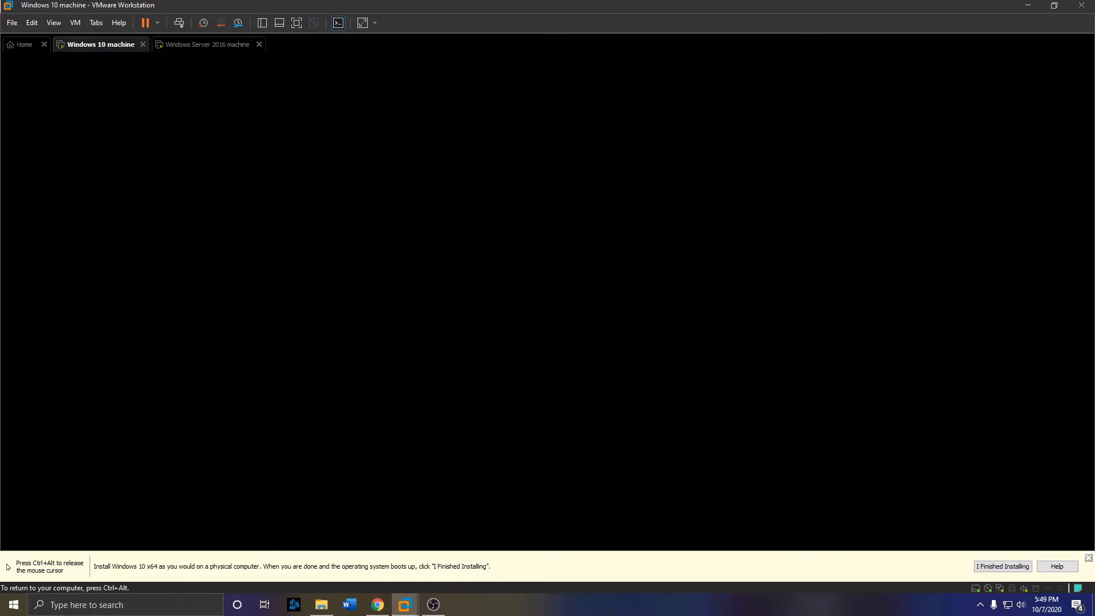
- Switch to the Server 2016 VM and sign in as Administrator with its password
{"action": "key", "text": "ctrl+alt"}
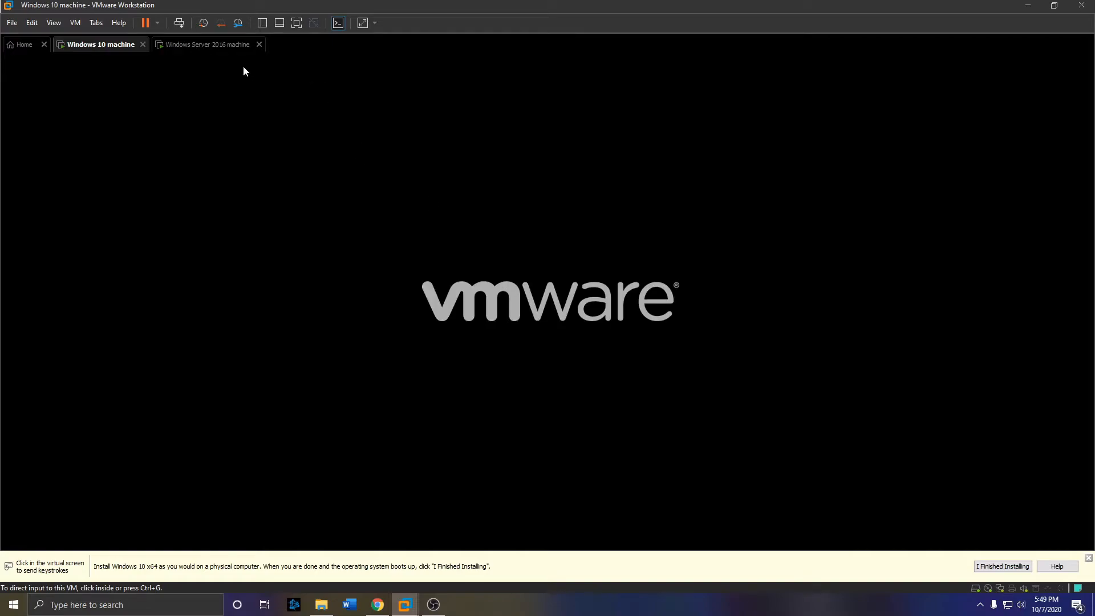
{"action": "left_click", "coordinate": [235, 51]}
{"action": "right_click", "coordinate": [236, 49]}
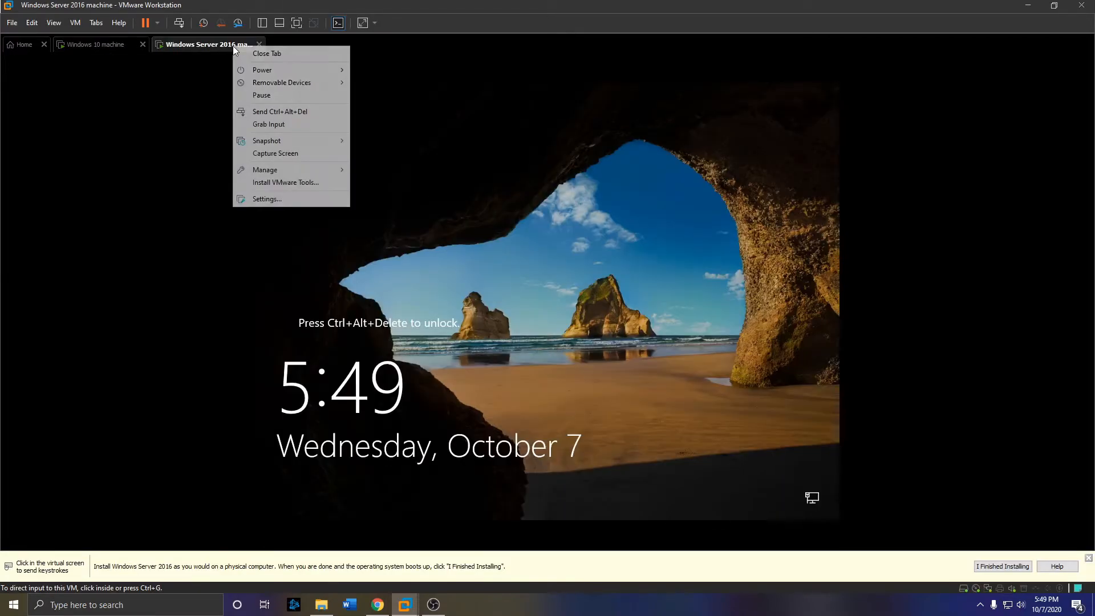
{"action": "left_click", "coordinate": [287, 113]}
{"action": "left_click", "coordinate": [548, 347]}
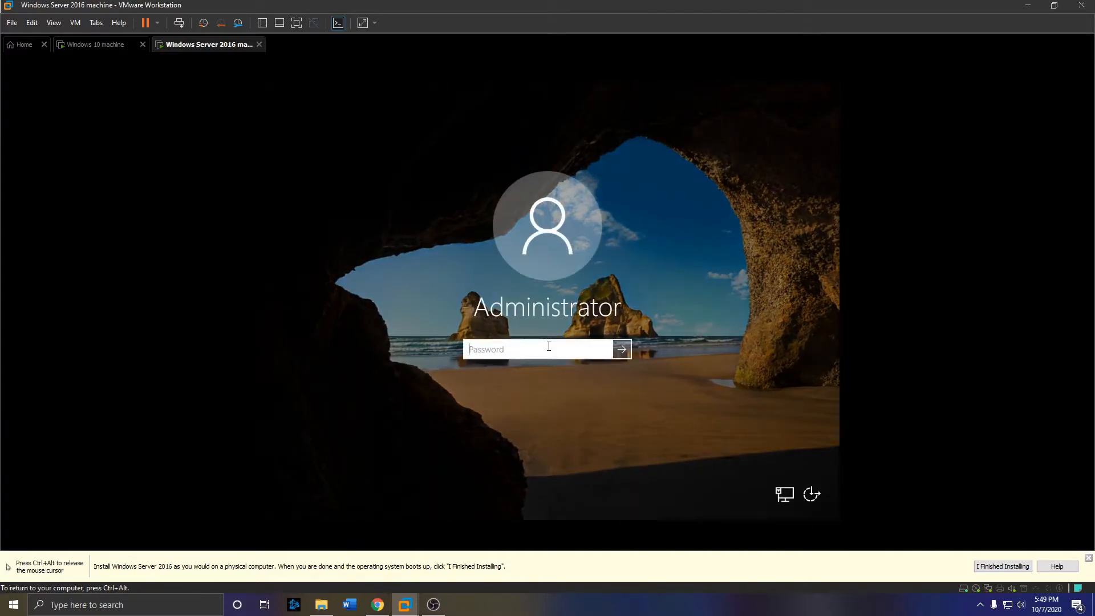
{"action": "type", "text": "••••••••••"}
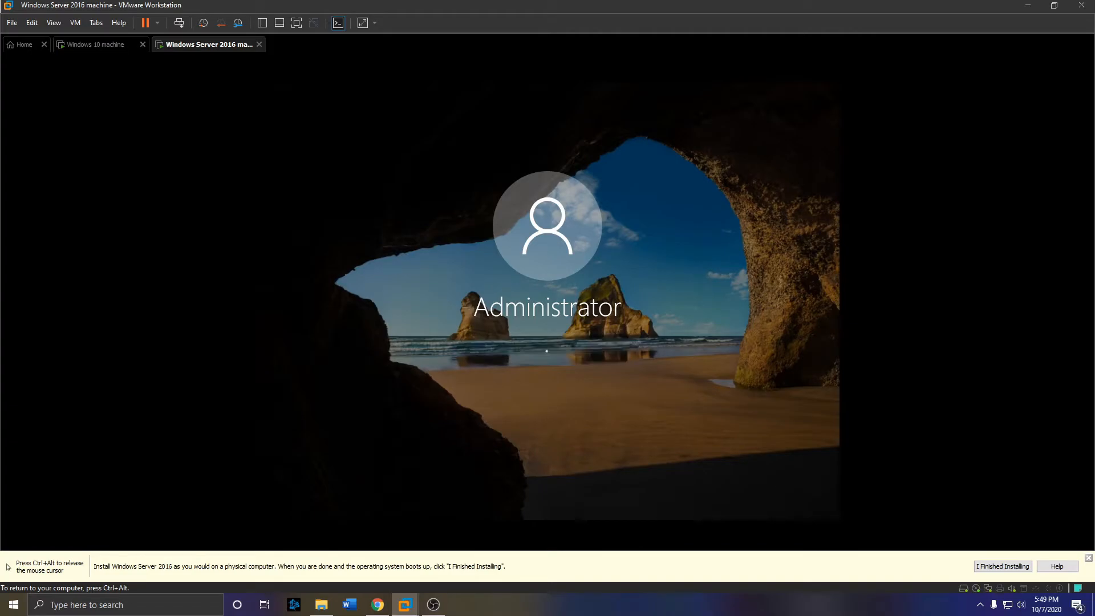
{"action": "key", "text": "Return"}
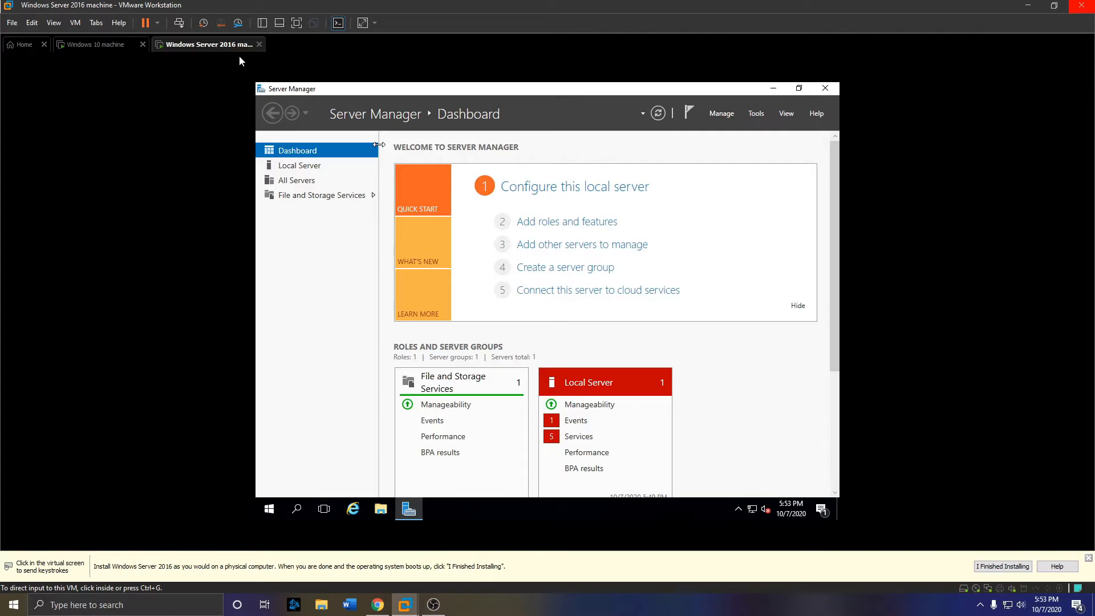
- Start a snapshot of the server VM named 'Fresh install server 2016'
{"action": "right_click", "coordinate": [198, 47]}
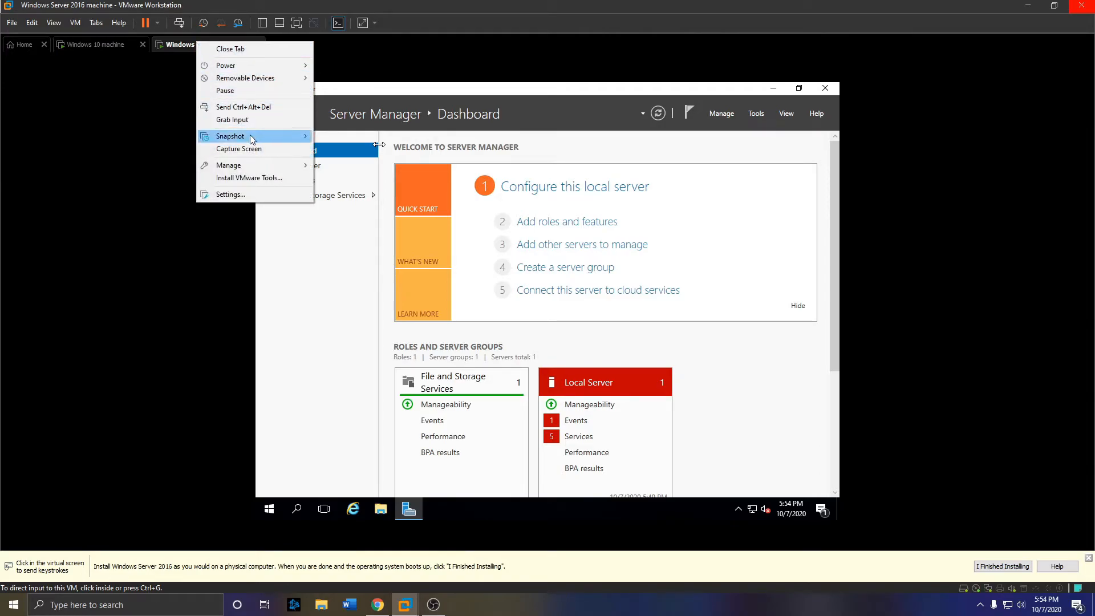
{"action": "mouse_move", "coordinate": [261, 139]}
{"action": "left_click", "coordinate": [345, 135]}
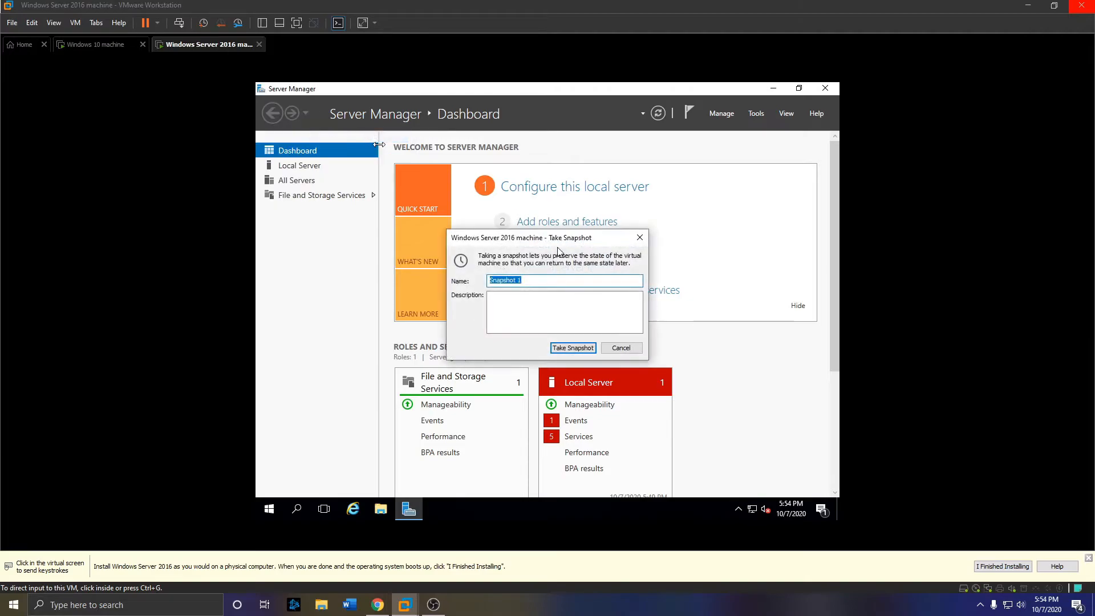
{"action": "key", "text": "BackSpace"}
{"action": "type", "text": "Fresh install server 2016"}
- Describe it as 'Renamed server and configured with a static IP address' and take the snapshot
{"action": "left_click", "coordinate": [603, 325]}
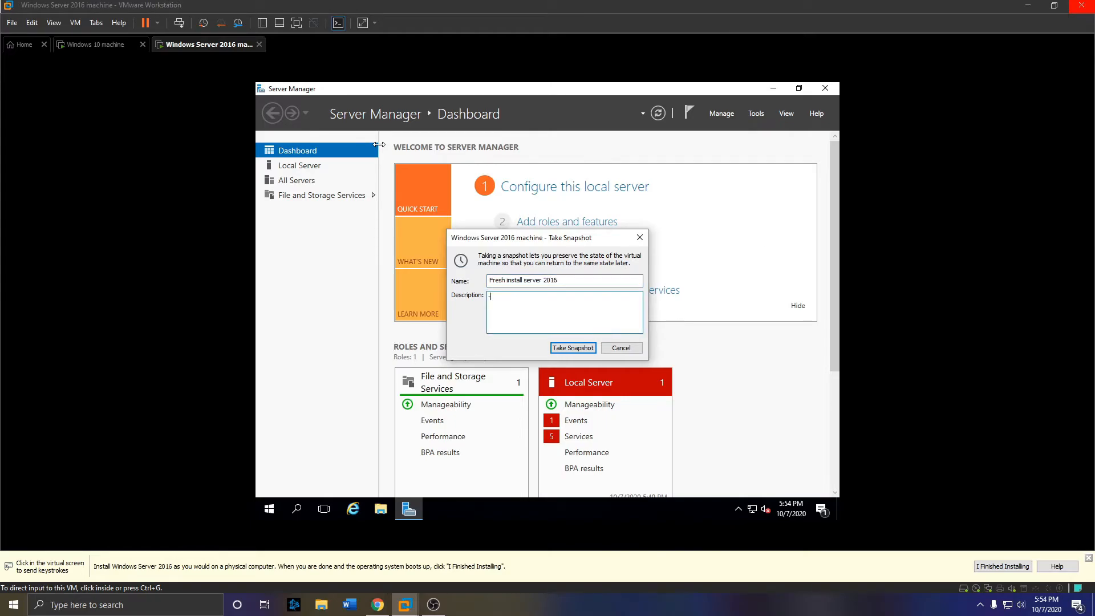
{"action": "type", "text": "Renamed server and configed"}
{"action": "key", "text": "BackSpace"}
{"action": "type", "text": "ured the "}
{"action": "type", "text": "IP"}
{"action": "key", "text": "BackSpace"}
{"action": "key", "text": "BackSpace"}
{"action": "key", "text": "BackSpace"}
{"action": "key", "text": "BackSpace"}
{"action": "type", "text": "with a static IP address"}
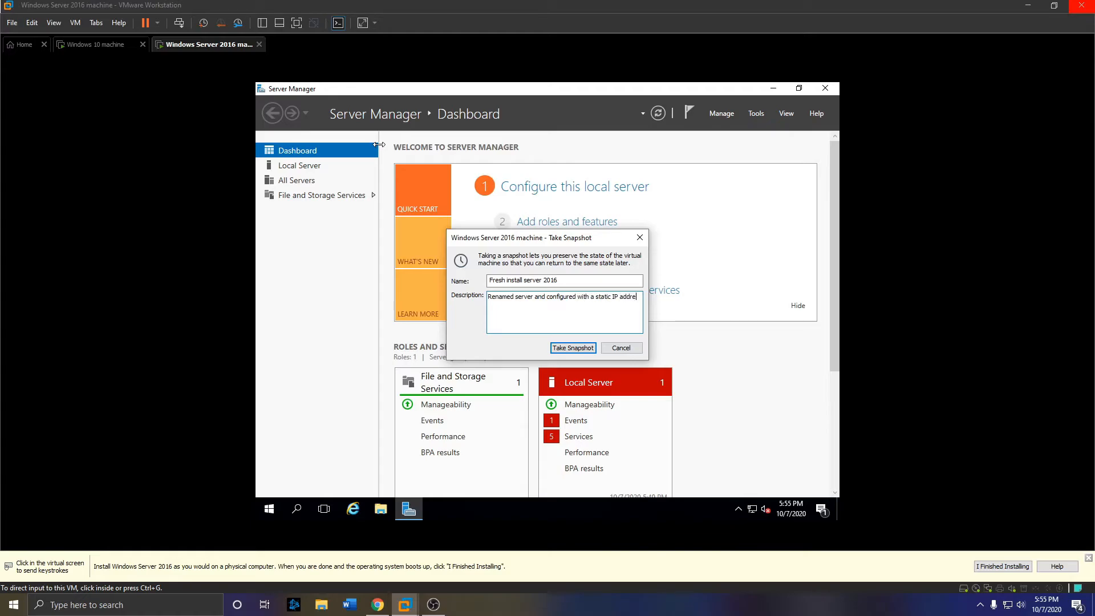
{"action": "left_click", "coordinate": [578, 350]}
- Snapshot the Windows 10 VM as 'Fresh Windows 10 machine', noting the rename to Desktop-01
{"action": "left_click", "coordinate": [98, 47]}
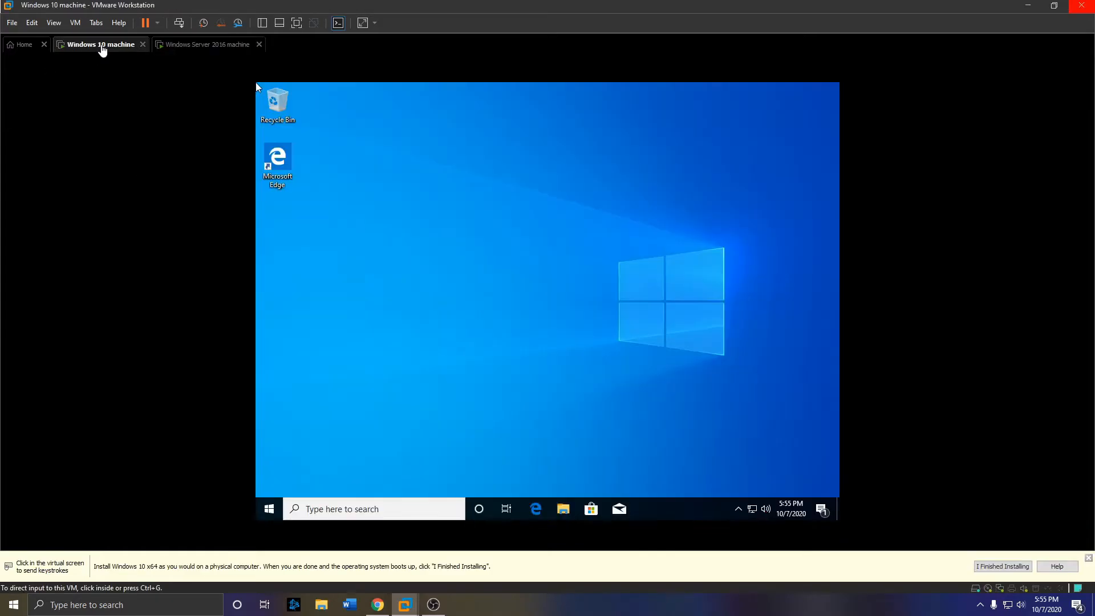
{"action": "right_click", "coordinate": [112, 49]}
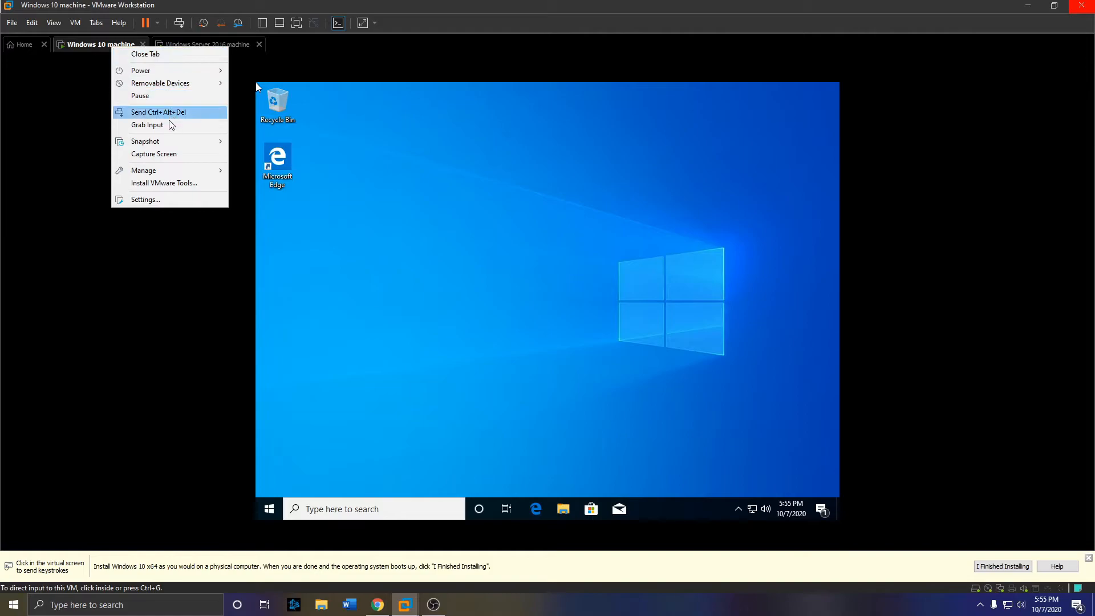
{"action": "mouse_move", "coordinate": [170, 142]}
{"action": "key", "text": "BackSpace"}
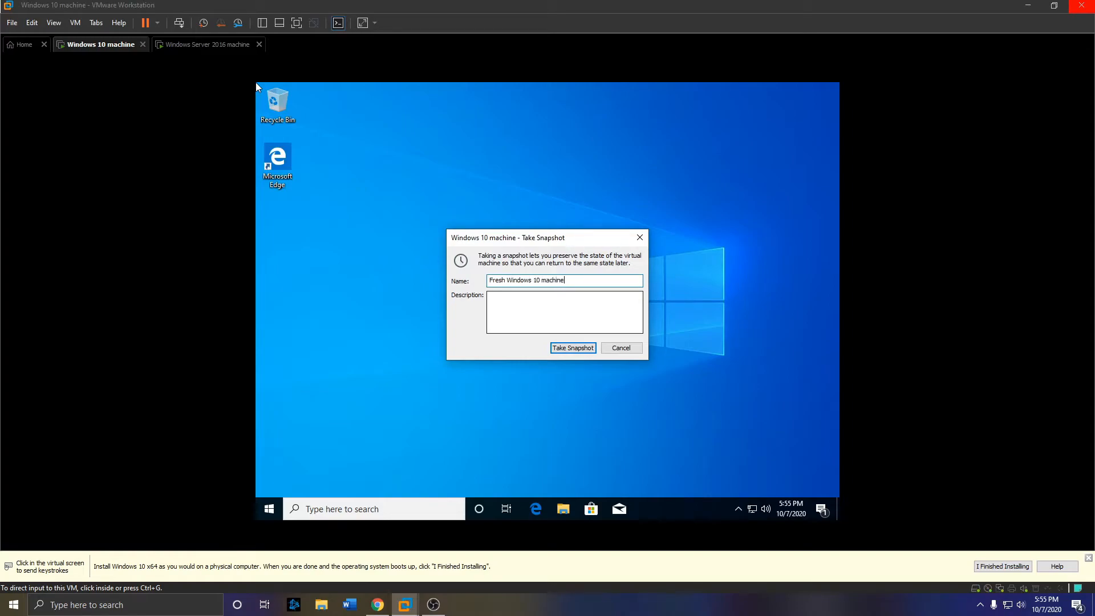
{"action": "left_click", "coordinate": [606, 311]}
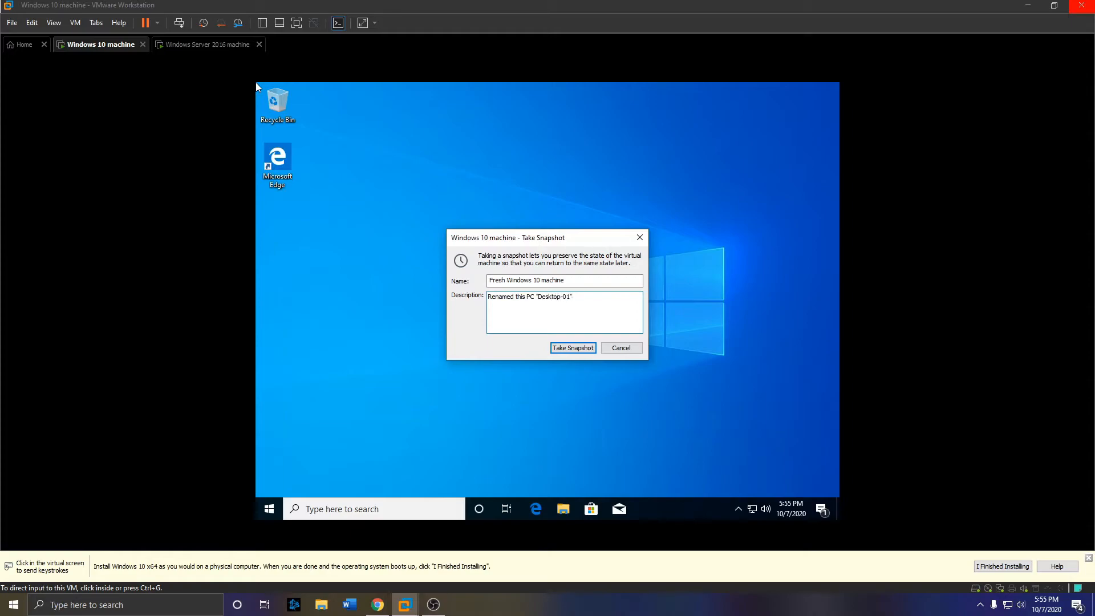
{"action": "left_click", "coordinate": [560, 352]}
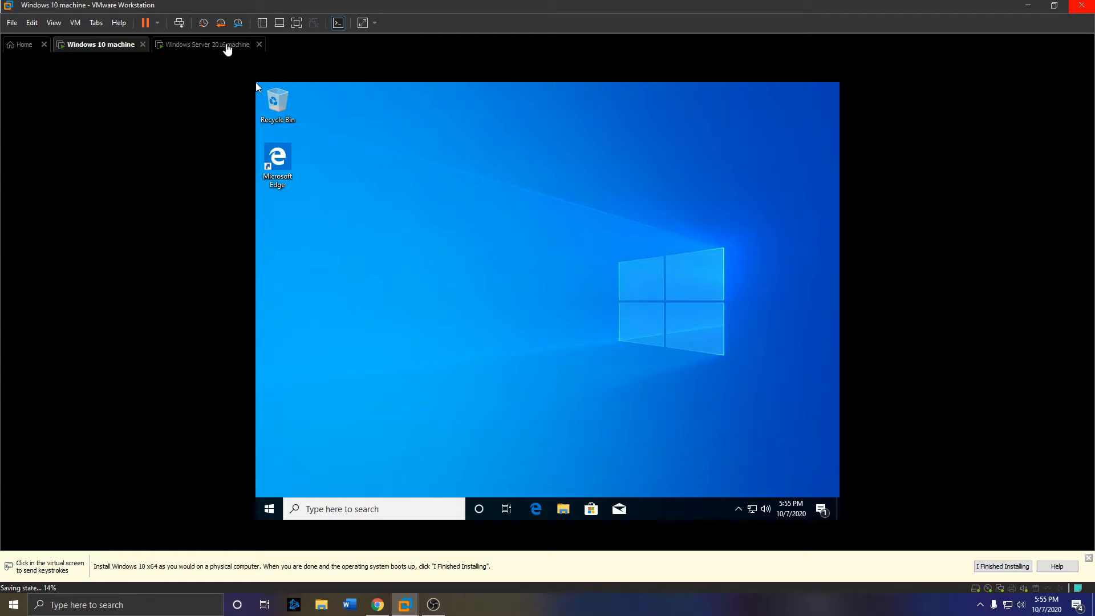
- Return to the Server 2016 VM and open Server Manager's Manage menu
{"action": "left_click", "coordinate": [227, 46]}
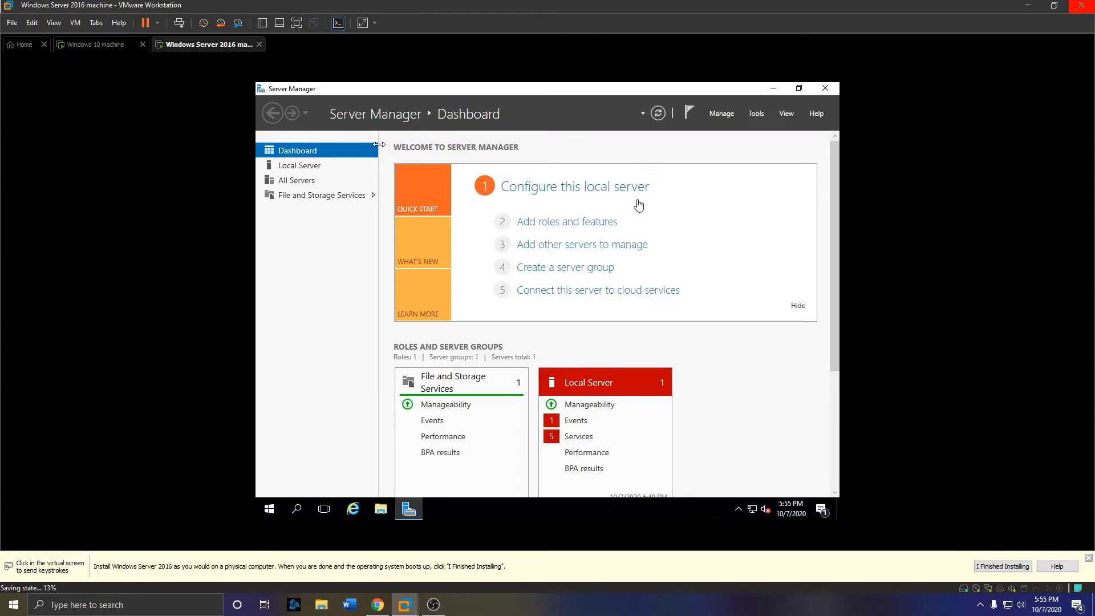
{"action": "left_click", "coordinate": [679, 155]}
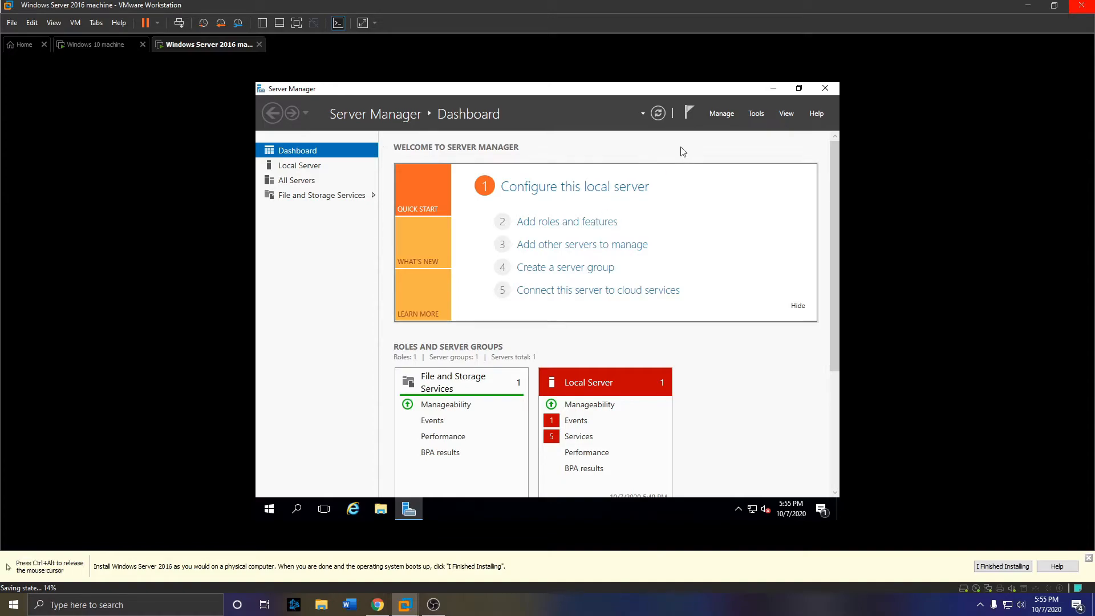
{"action": "left_click", "coordinate": [757, 113]}
- Select Active Directory Domain Services plus required management features on Server2016, advancing to Confirmation
{"action": "left_click", "coordinate": [720, 114]}
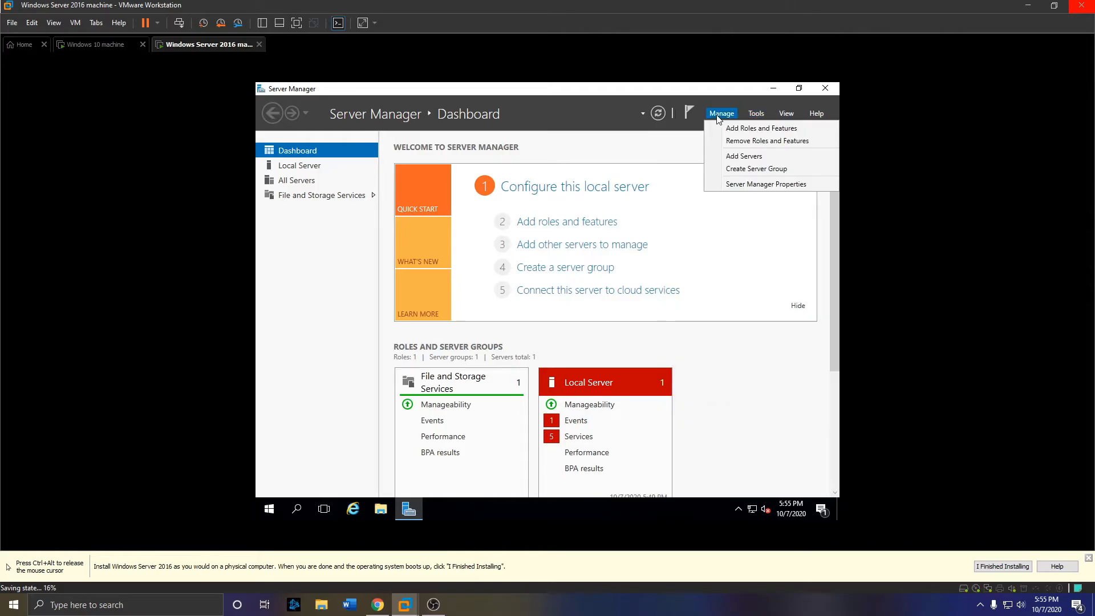
{"action": "left_click", "coordinate": [774, 129]}
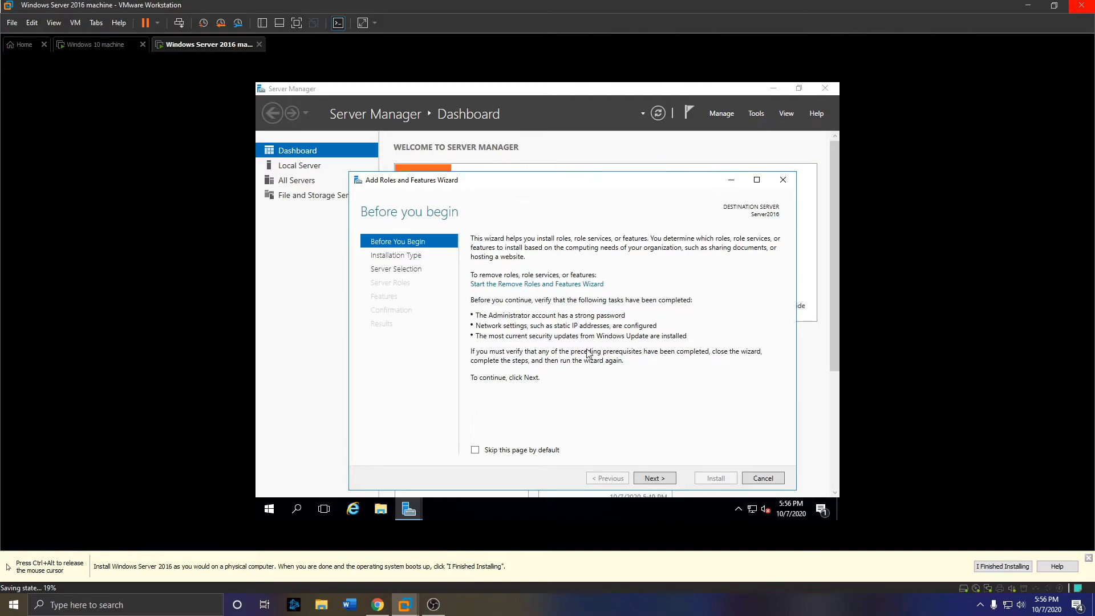
{"action": "left_click", "coordinate": [654, 479]}
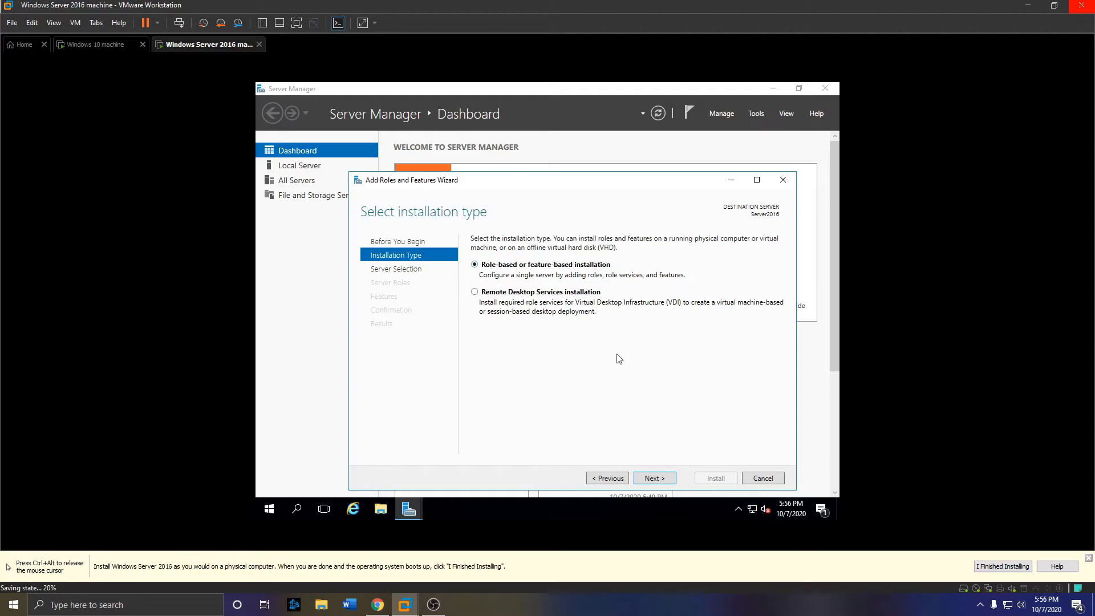
{"action": "left_click", "coordinate": [665, 478]}
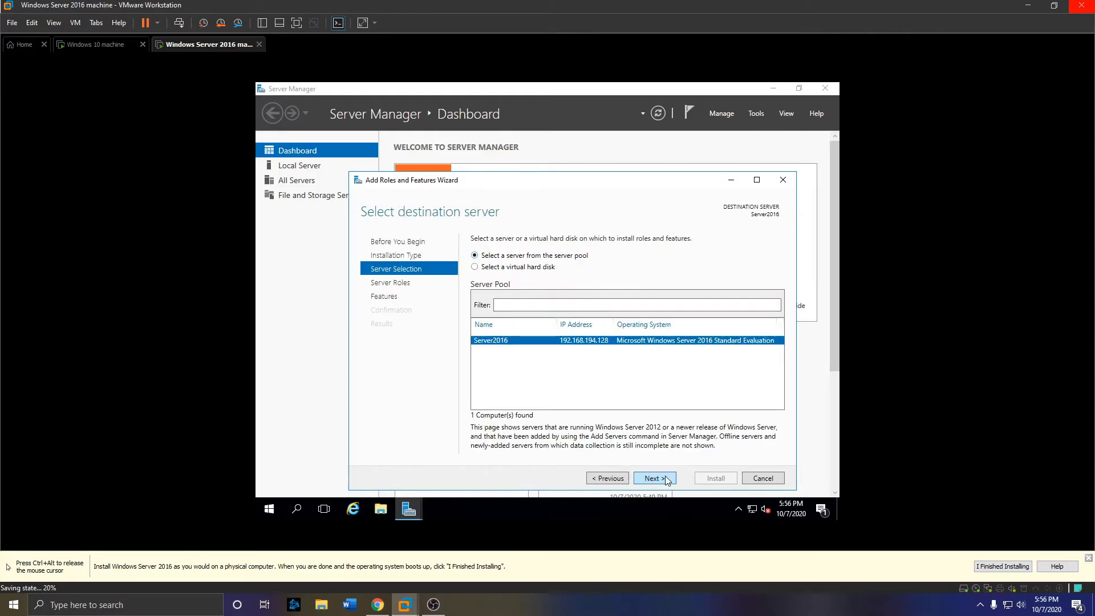
{"action": "left_click", "coordinate": [665, 478]}
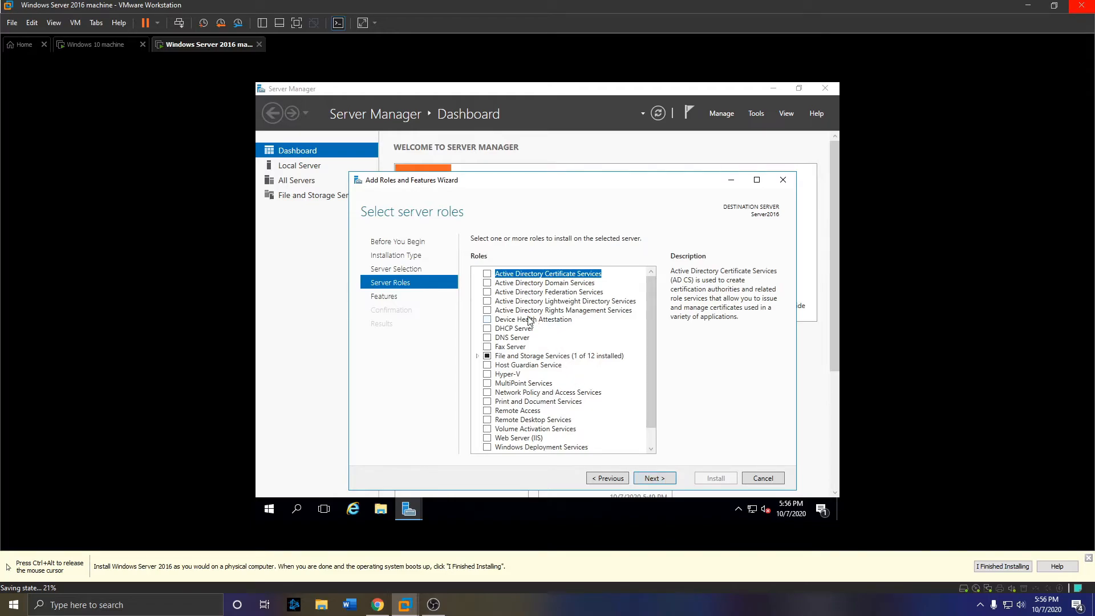
{"action": "left_click", "coordinate": [488, 283]}
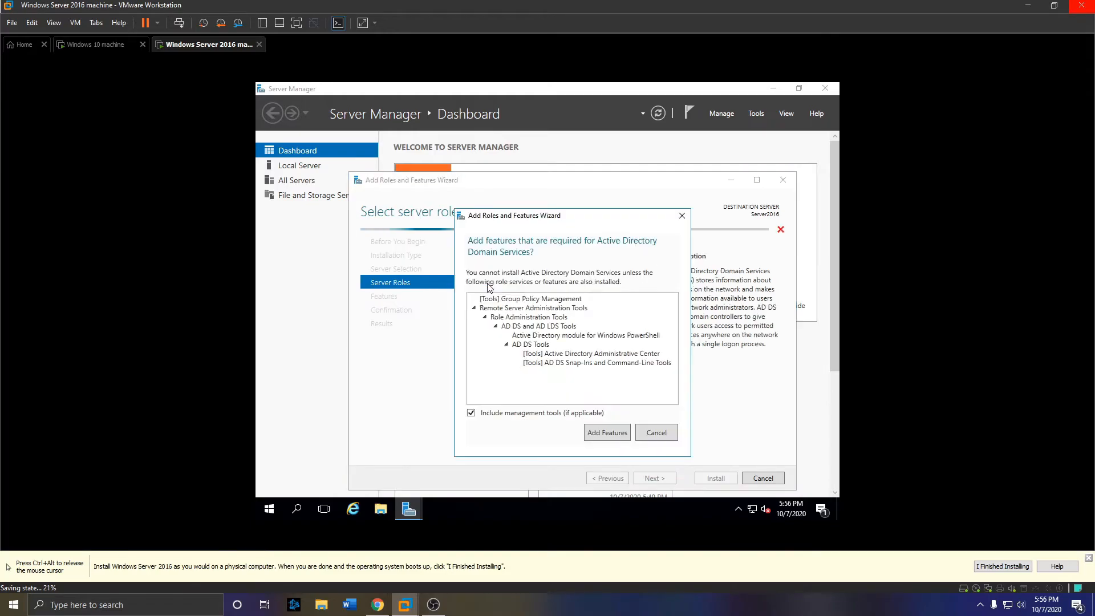
{"action": "left_click", "coordinate": [614, 433]}
{"action": "left_click", "coordinate": [654, 479]}
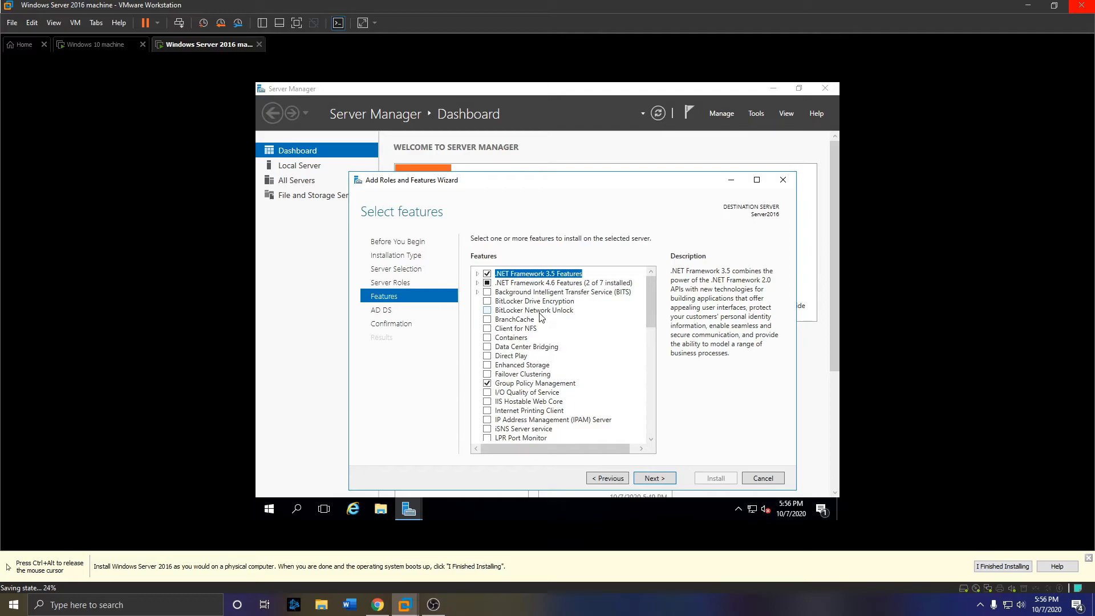
{"action": "left_click", "coordinate": [661, 479]}
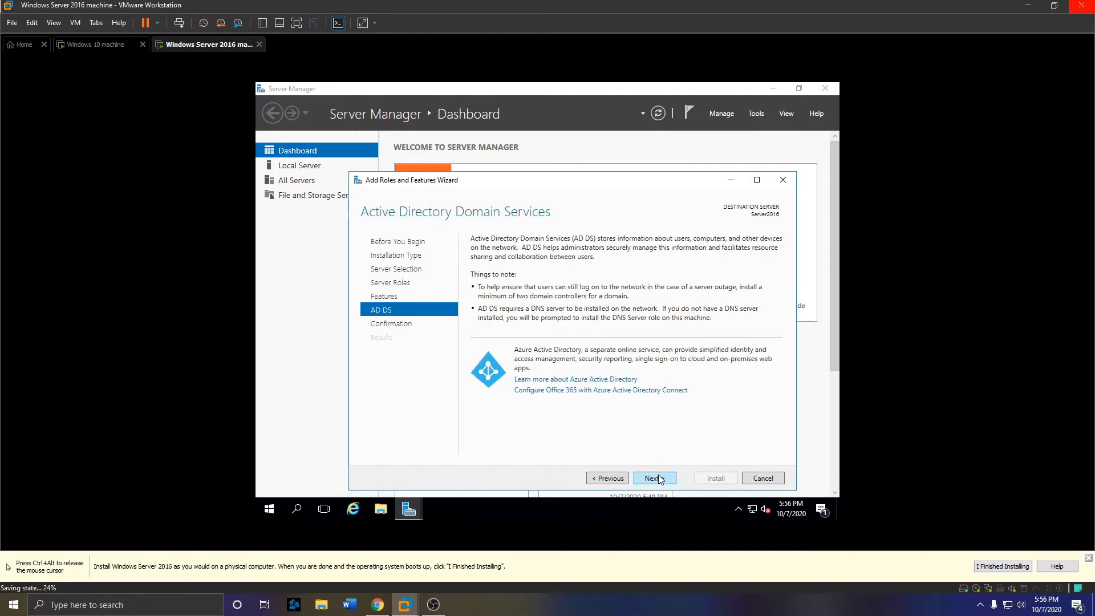
{"action": "left_click", "coordinate": [659, 478]}
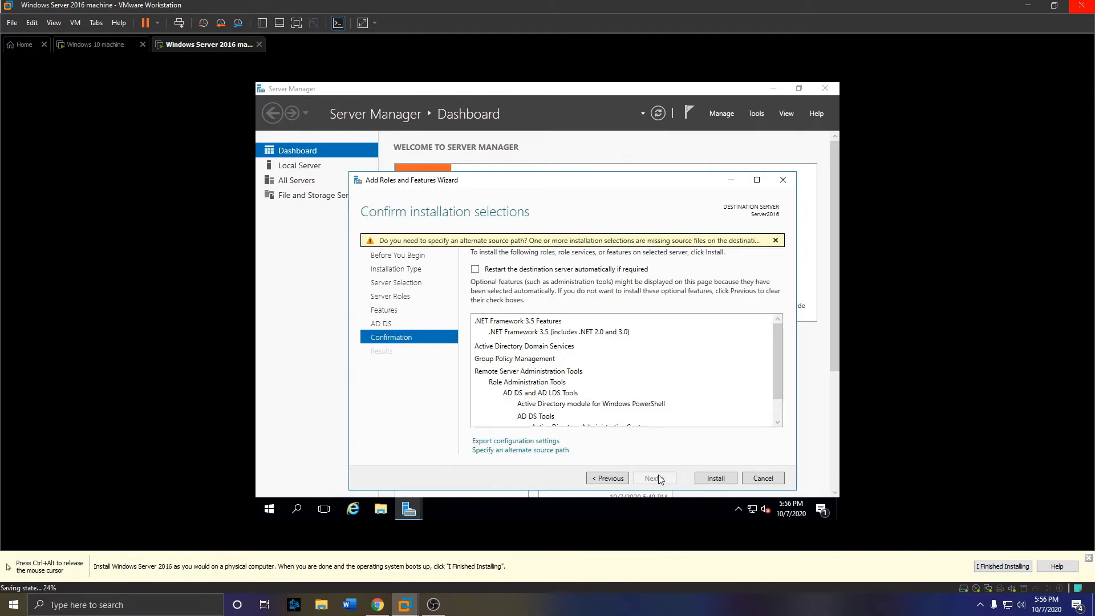
- Install AD DS, then launch 'Promote this server to a domain controller'
{"action": "left_click", "coordinate": [716, 478]}
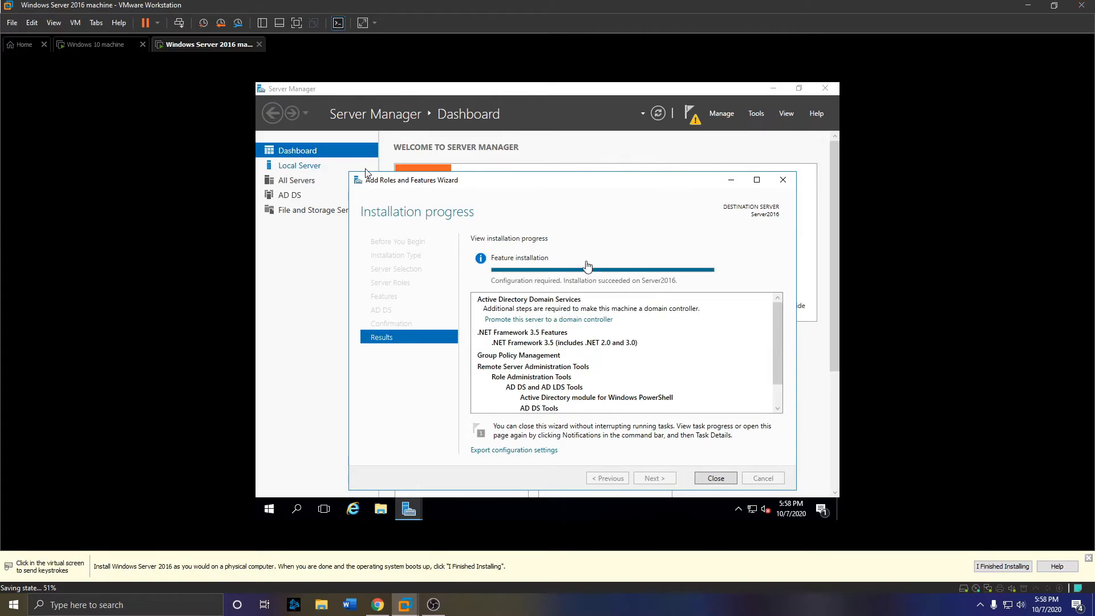
{"action": "left_click", "coordinate": [546, 322]}
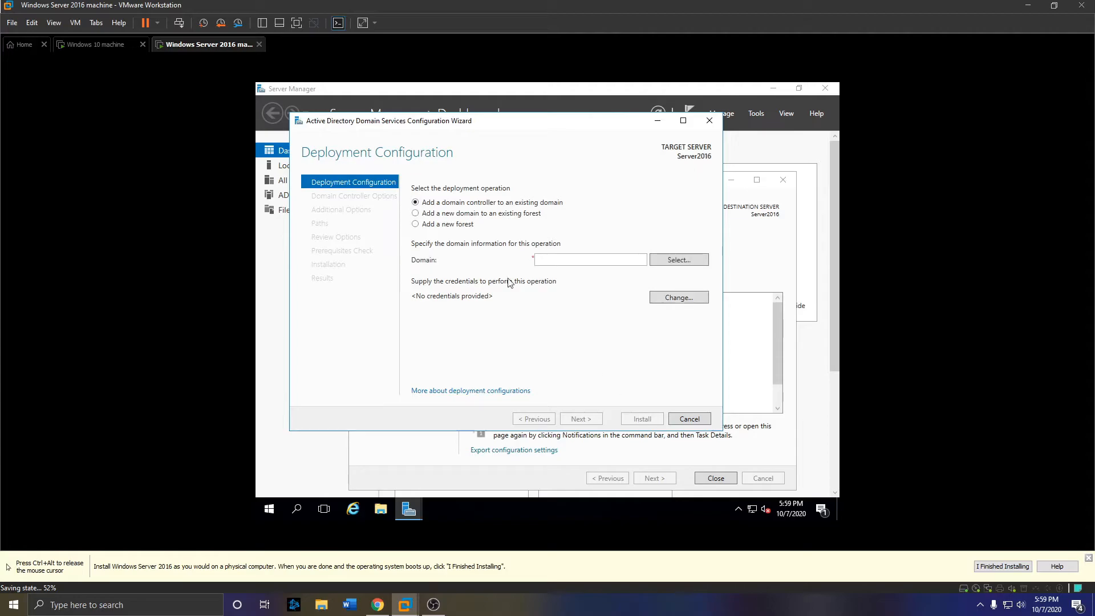
- Choose to create a new forest with the user's .local root domain name
{"action": "left_click", "coordinate": [460, 225]}
{"action": "left_click", "coordinate": [602, 262]}
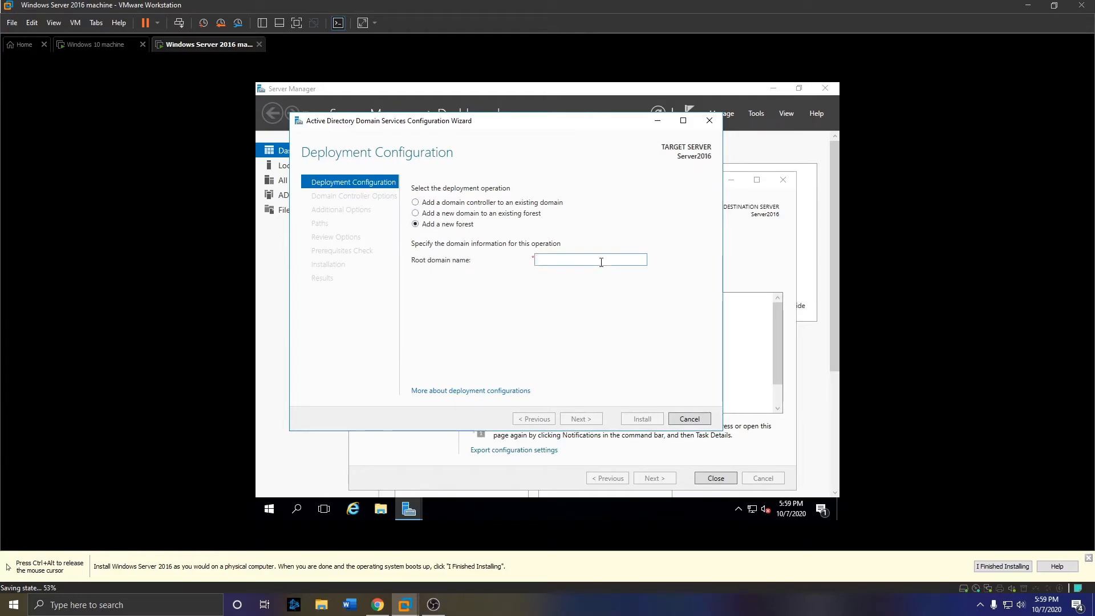
{"action": "type", "text": "jamestrip"}
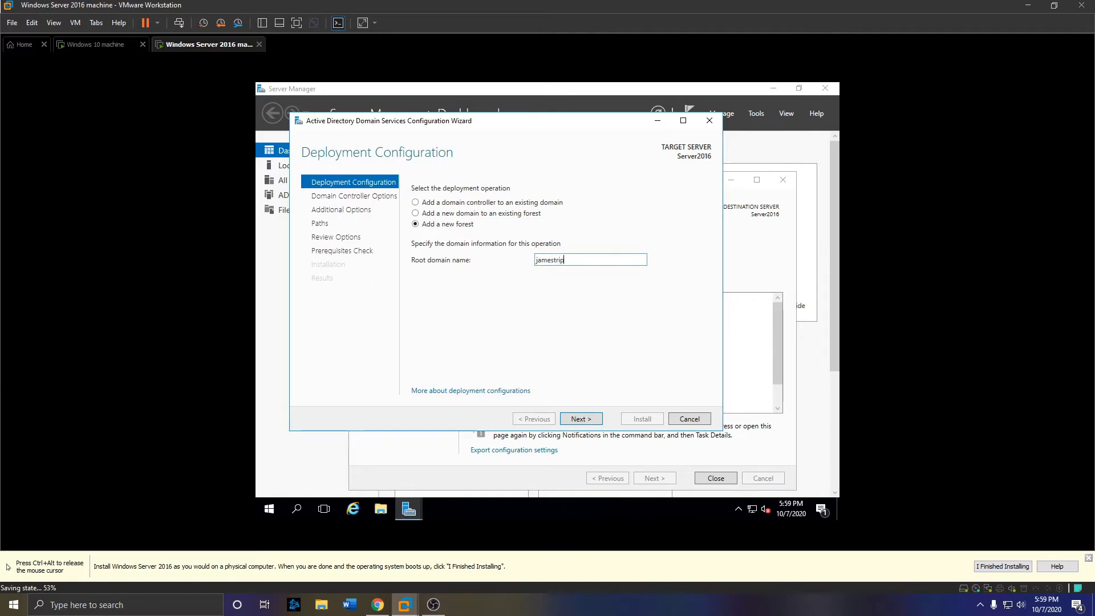
{"action": "type", "text": "lett.local"}
{"action": "left_click", "coordinate": [577, 422]}
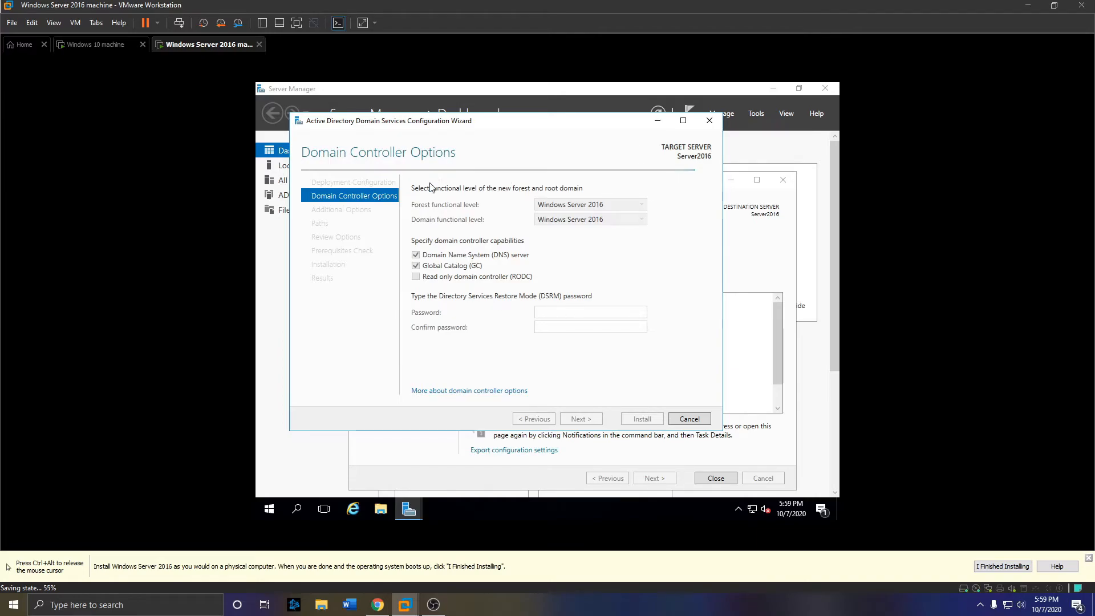
- Set and confirm the DSRM password, then advance past the DNS options page
{"action": "left_click", "coordinate": [598, 316]}
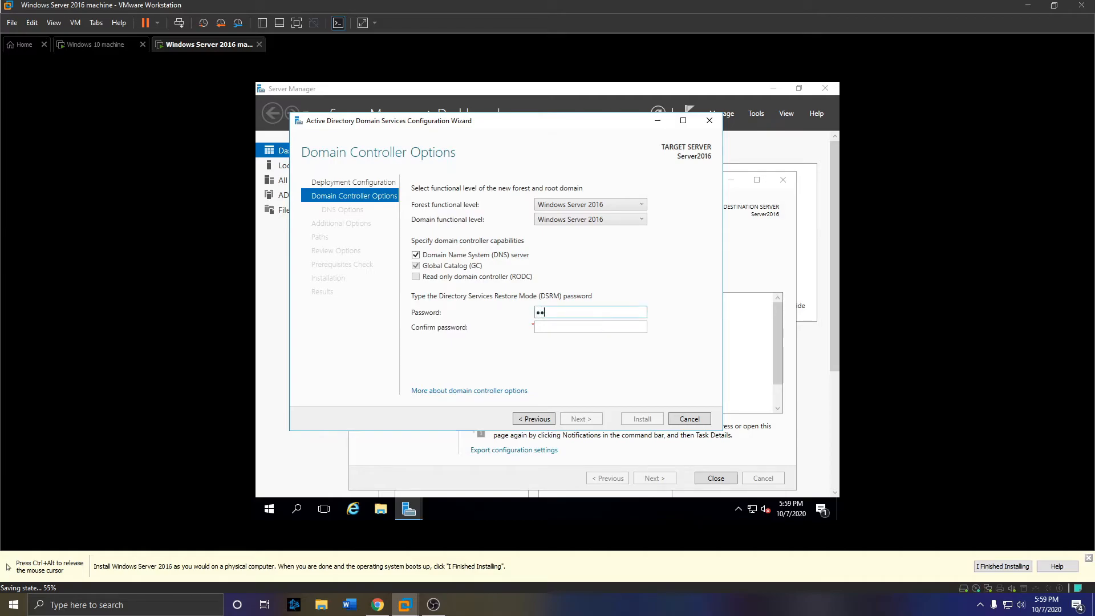
{"action": "type", "text": "**********"}
{"action": "key", "text": "Tab"}
{"action": "type", "text": "************"}
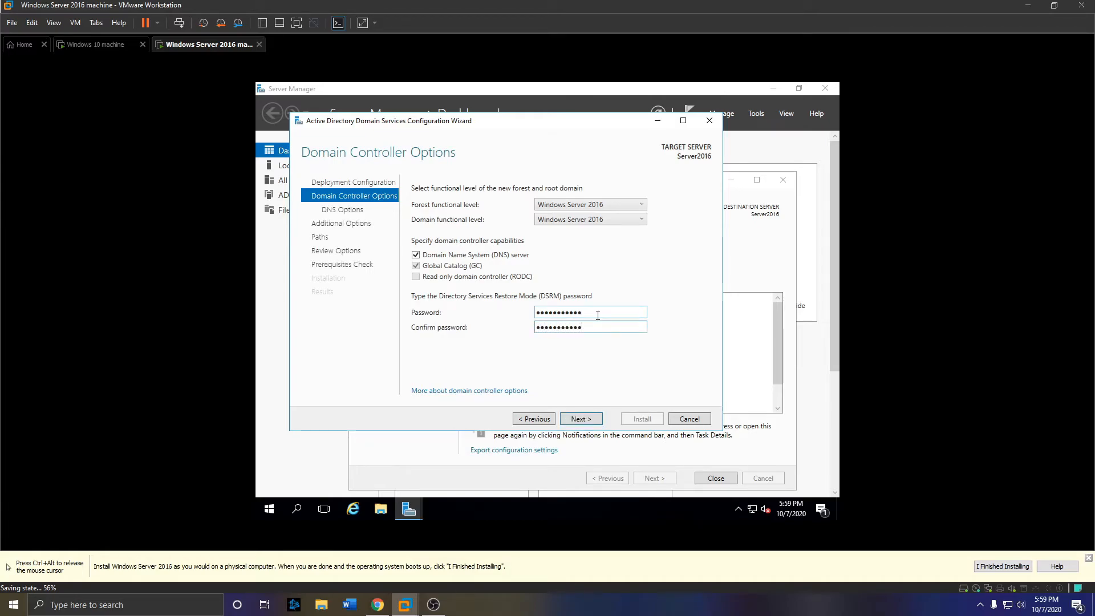
{"action": "left_click", "coordinate": [573, 419]}
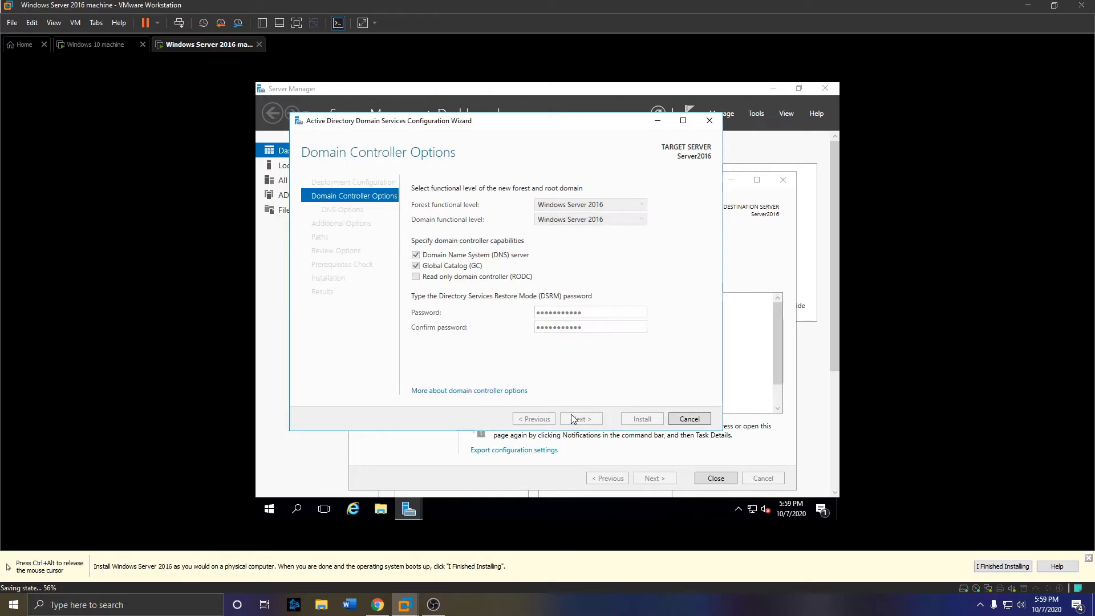
{"action": "left_click", "coordinate": [589, 421]}
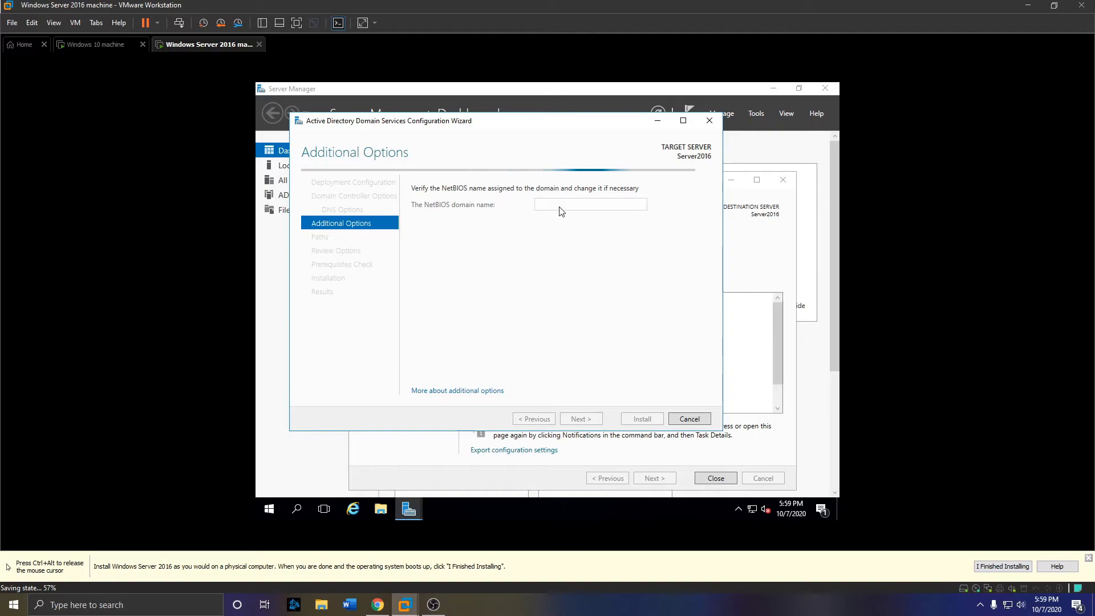
{"action": "key", "text": "ctrl+alt"}
{"action": "right_click", "coordinate": [191, 47]}
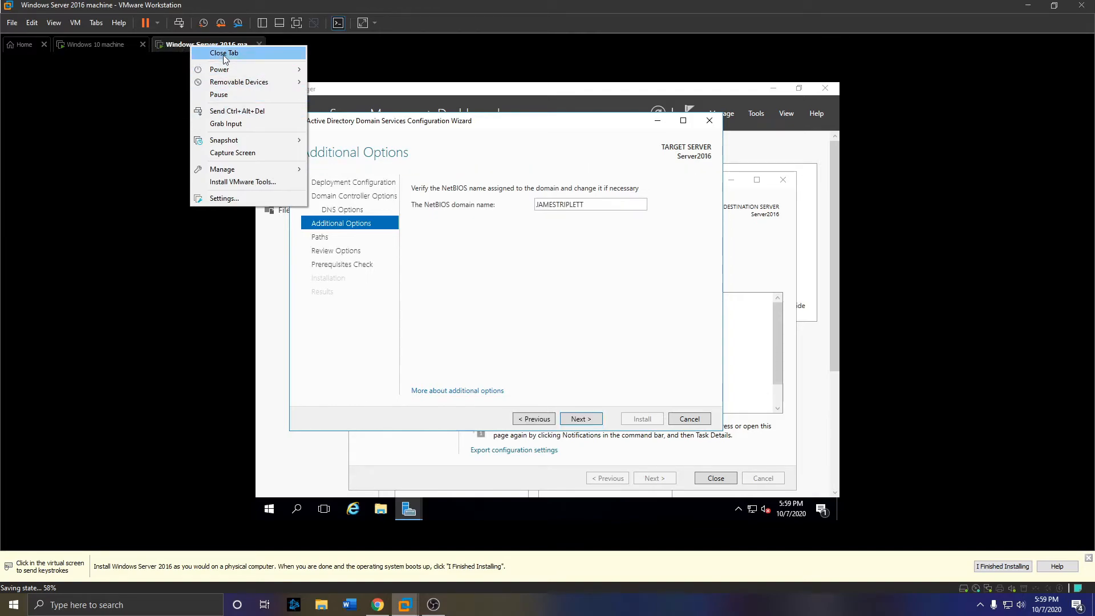
{"action": "mouse_move", "coordinate": [236, 140]}
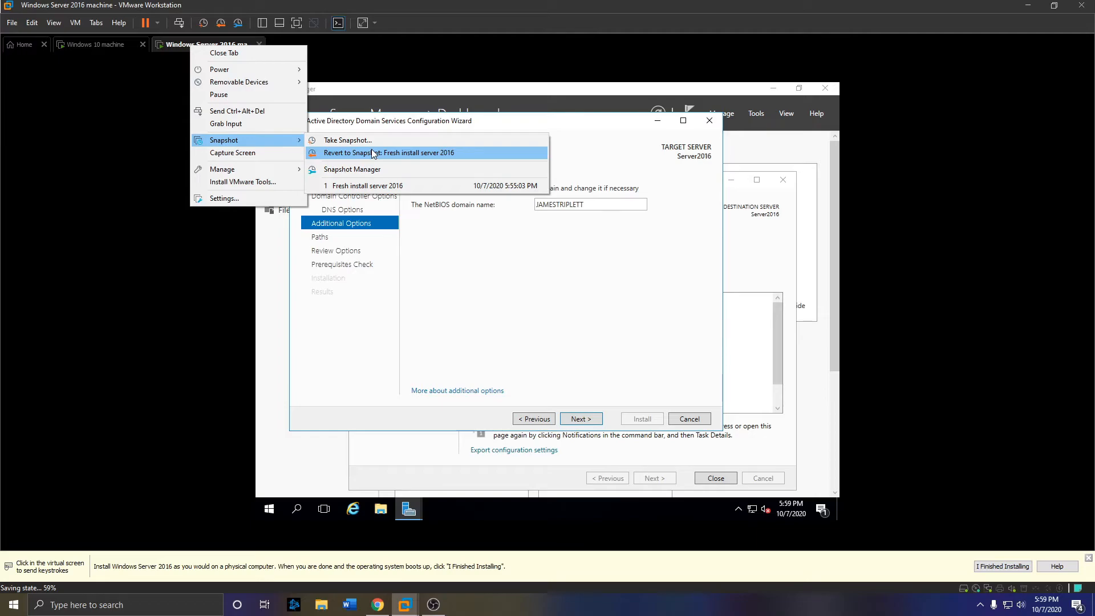
{"action": "left_click", "coordinate": [354, 169]}
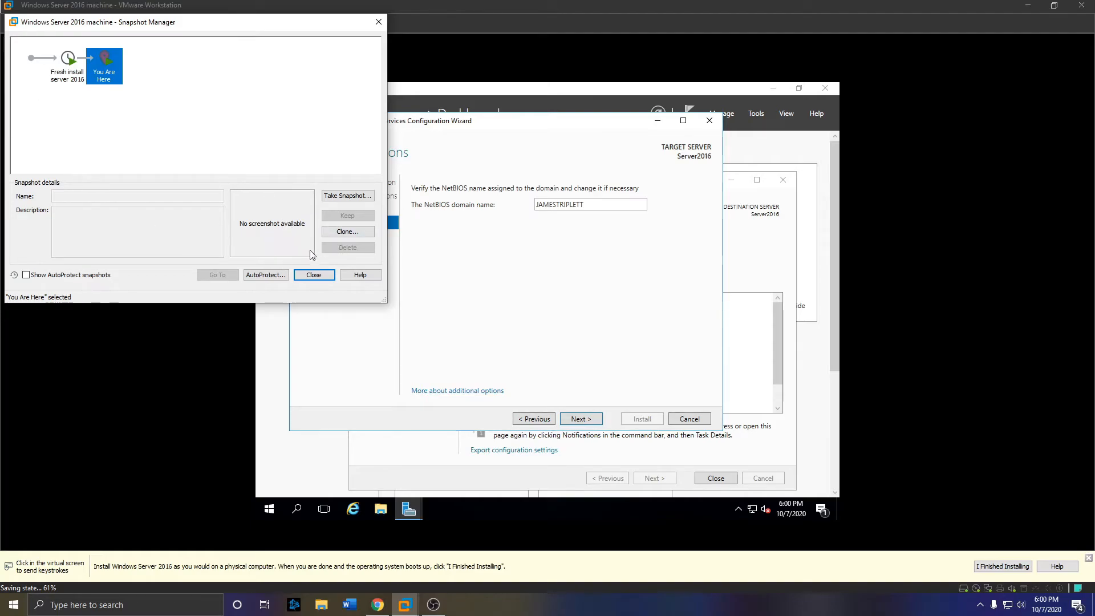
{"action": "left_click", "coordinate": [320, 275]}
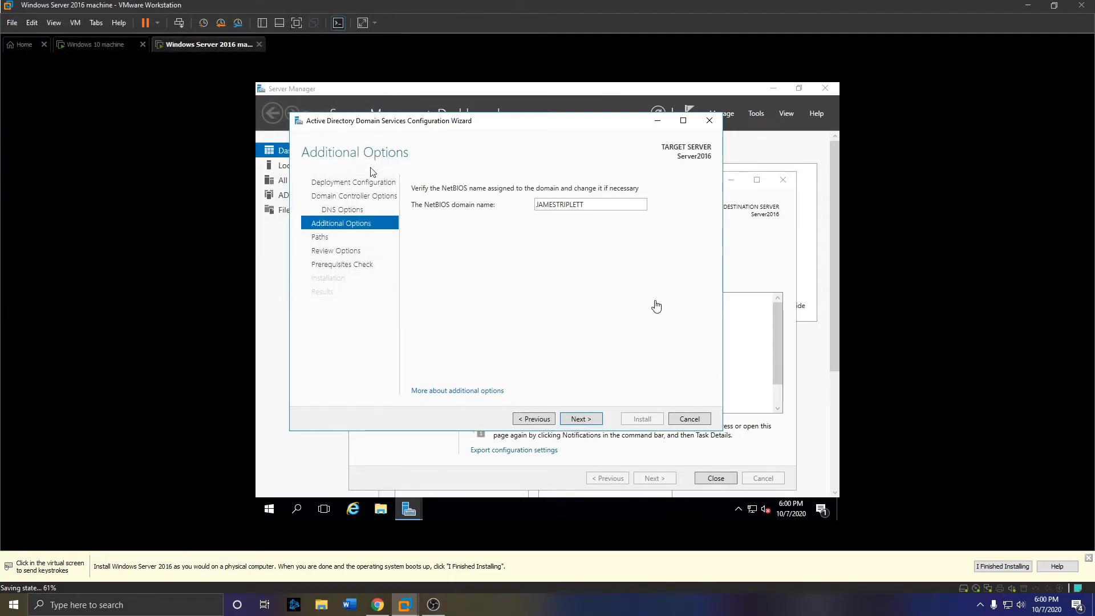
- Accept the NetBIOS name and default database, log and SYSVOL paths, then install once prerequisites pass
{"action": "left_click", "coordinate": [596, 423]}
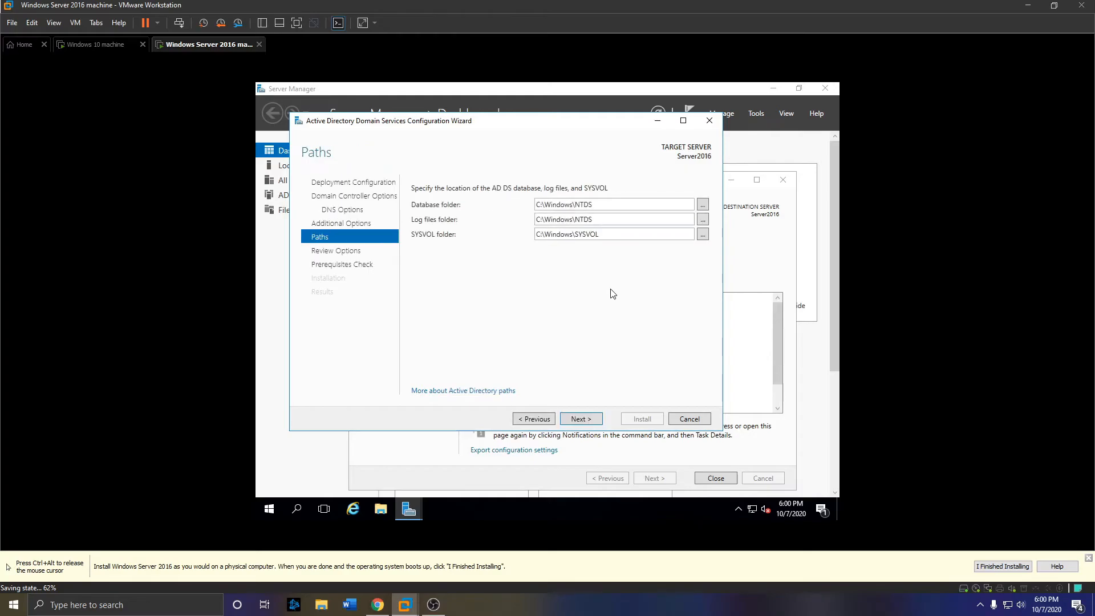
{"action": "left_click", "coordinate": [592, 420]}
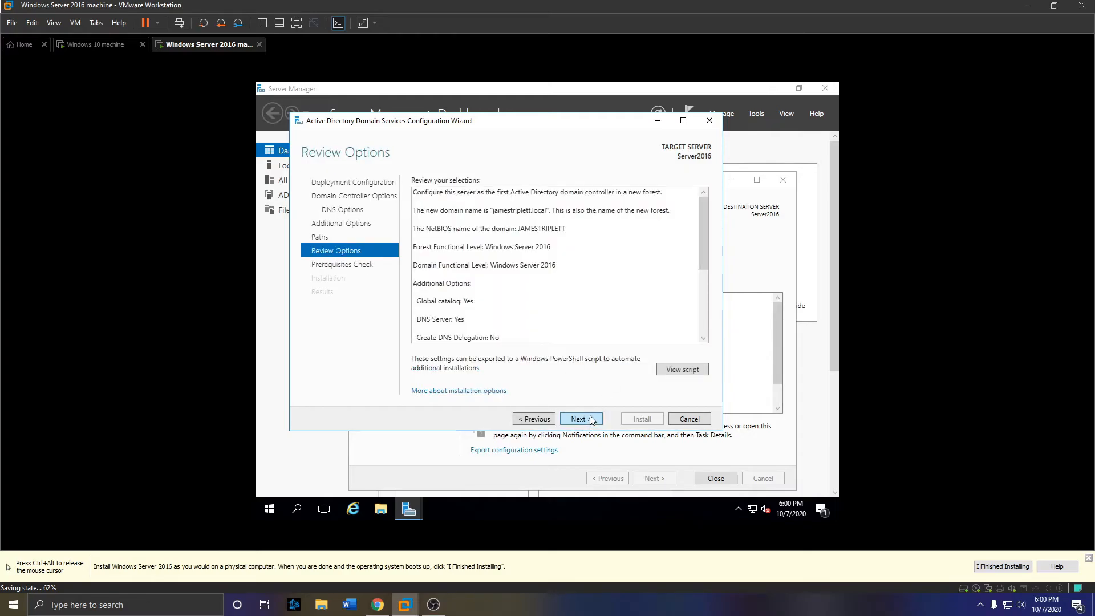
{"action": "left_click", "coordinate": [577, 418]}
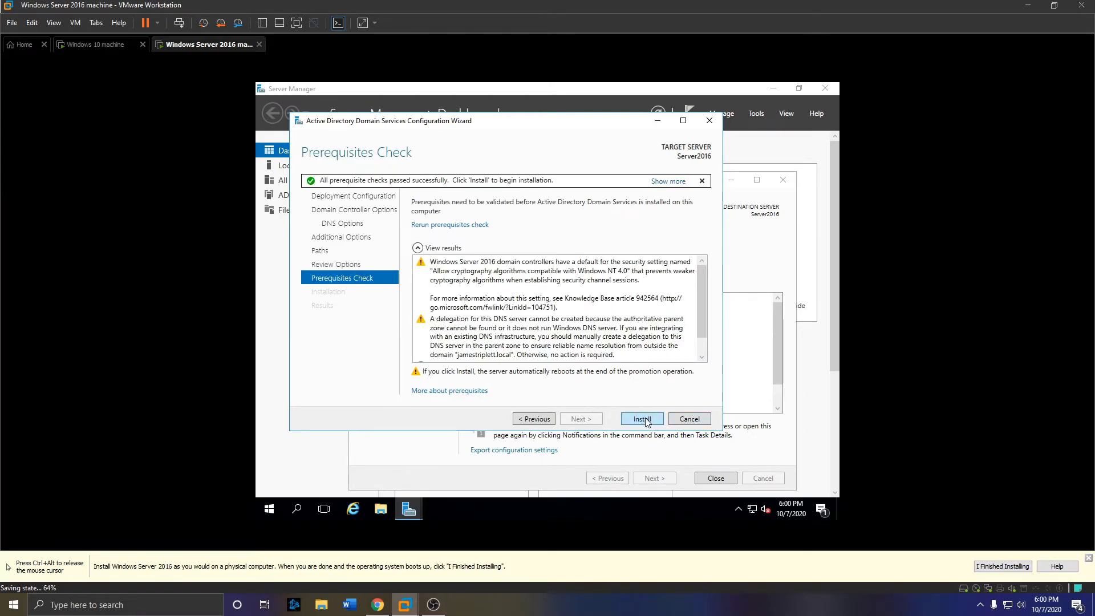
{"action": "left_click", "coordinate": [644, 420]}
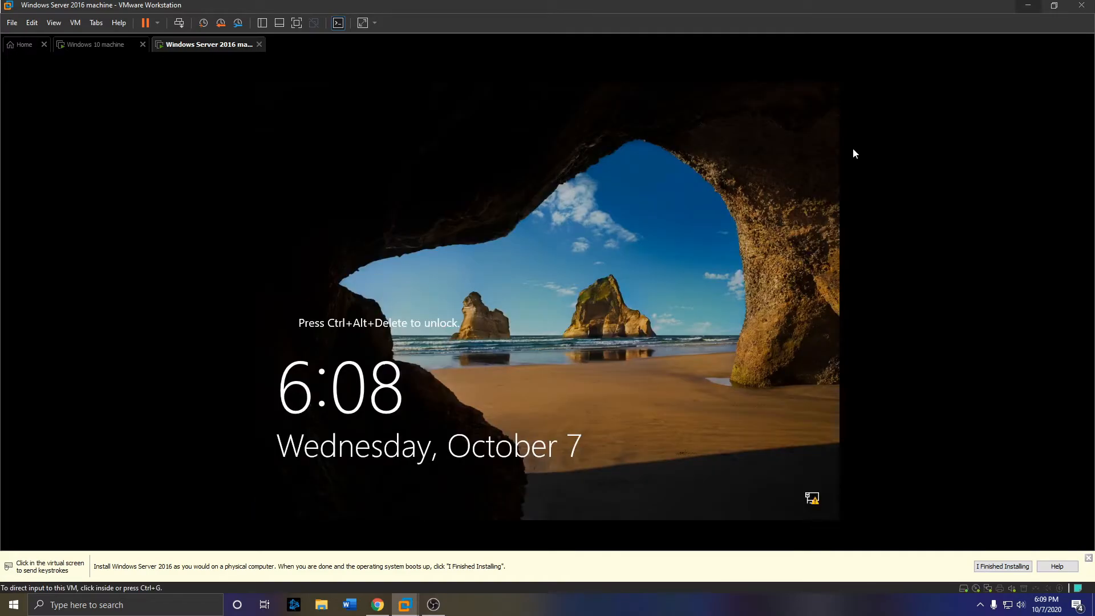
- Send Ctrl+Alt+Del to the VM and sign in as the domain Administrator with the account password
{"action": "right_click", "coordinate": [216, 44]}
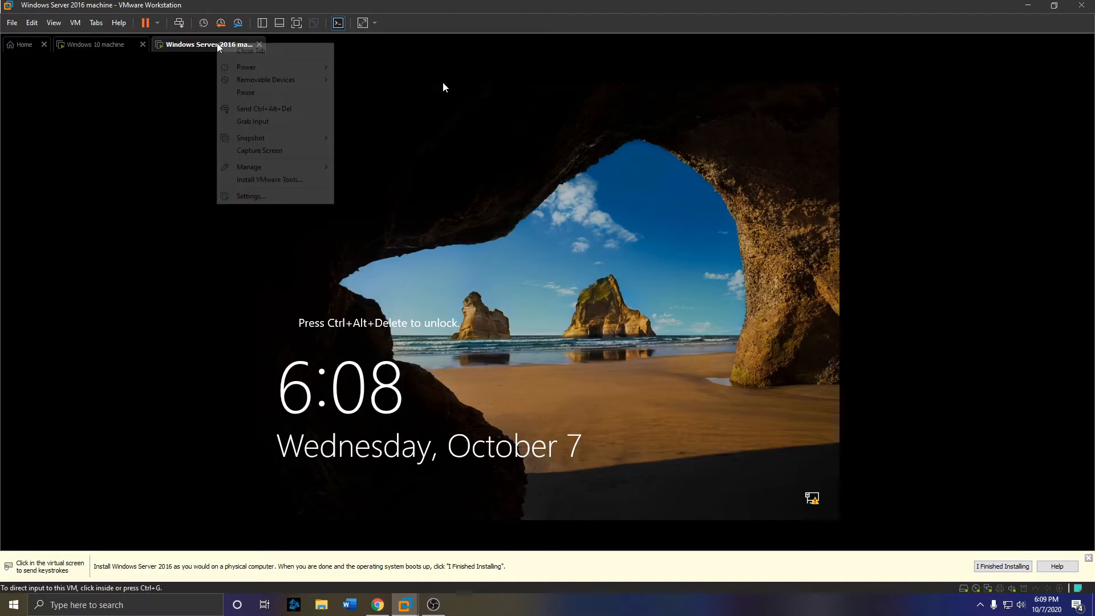
{"action": "left_click", "coordinate": [264, 108]}
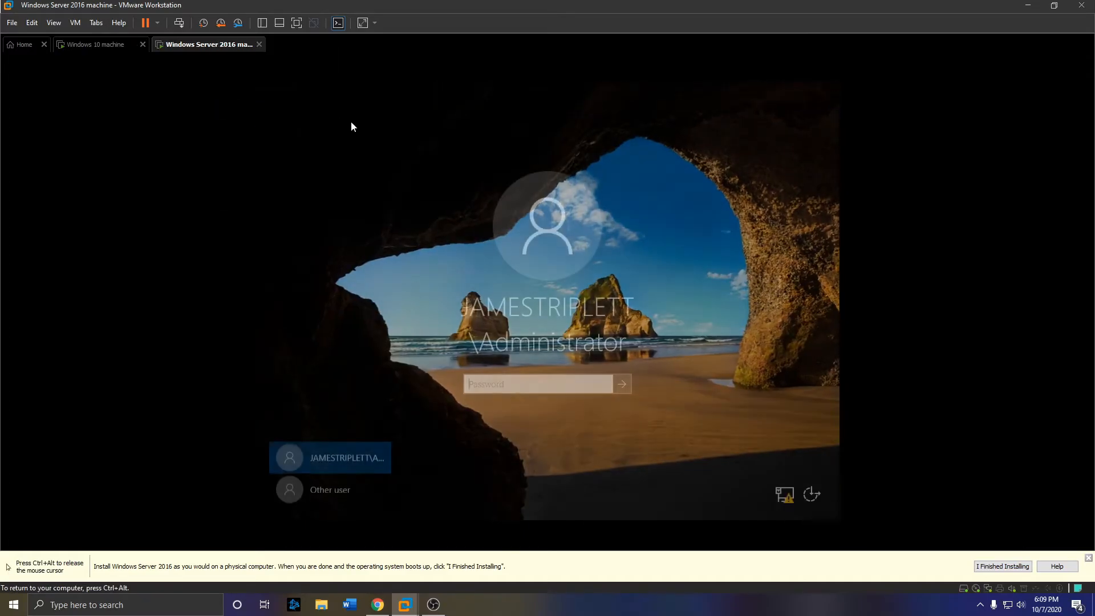
{"action": "type", "text": "P@ssw0rd"}
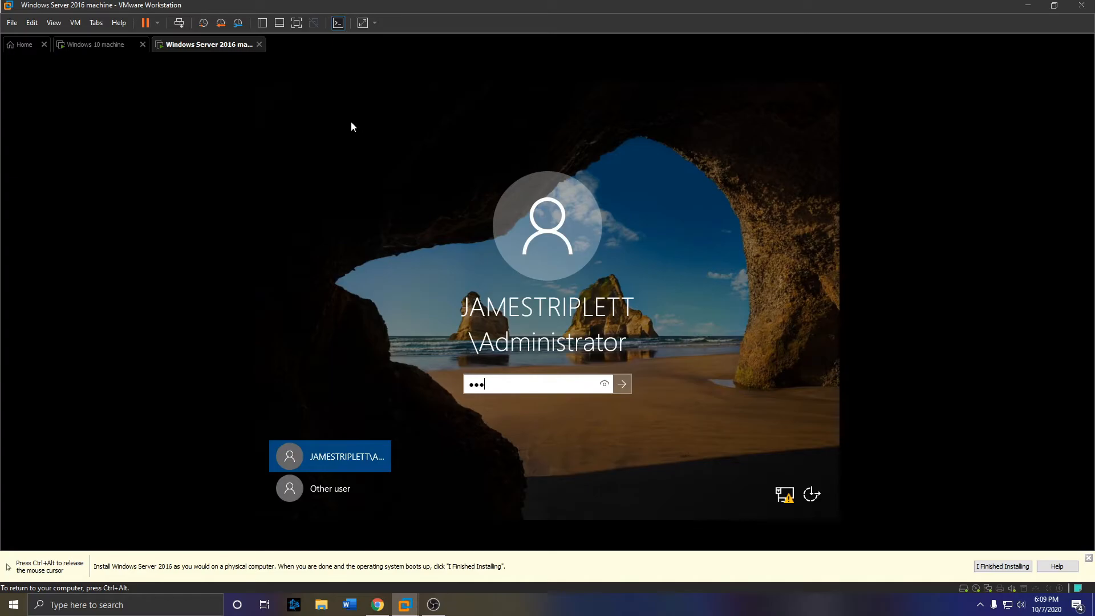
{"action": "type", "text": "•••"}
{"action": "key", "text": "Return"}
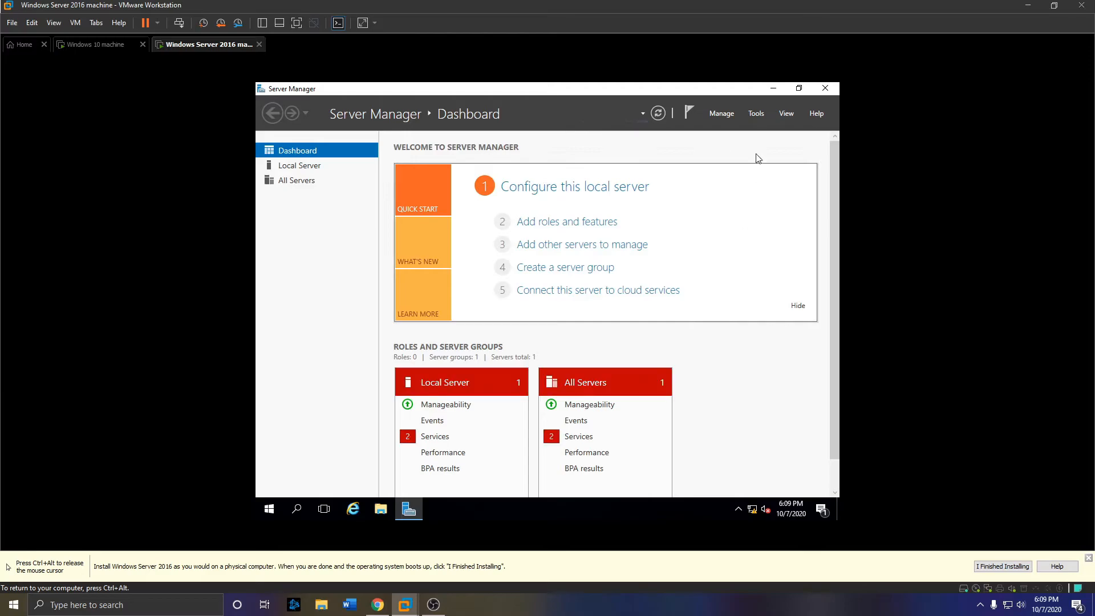
- Check Server Manager's Tools menu for the new Active Directory and DNS tools, then close it
{"action": "left_click", "coordinate": [752, 116]}
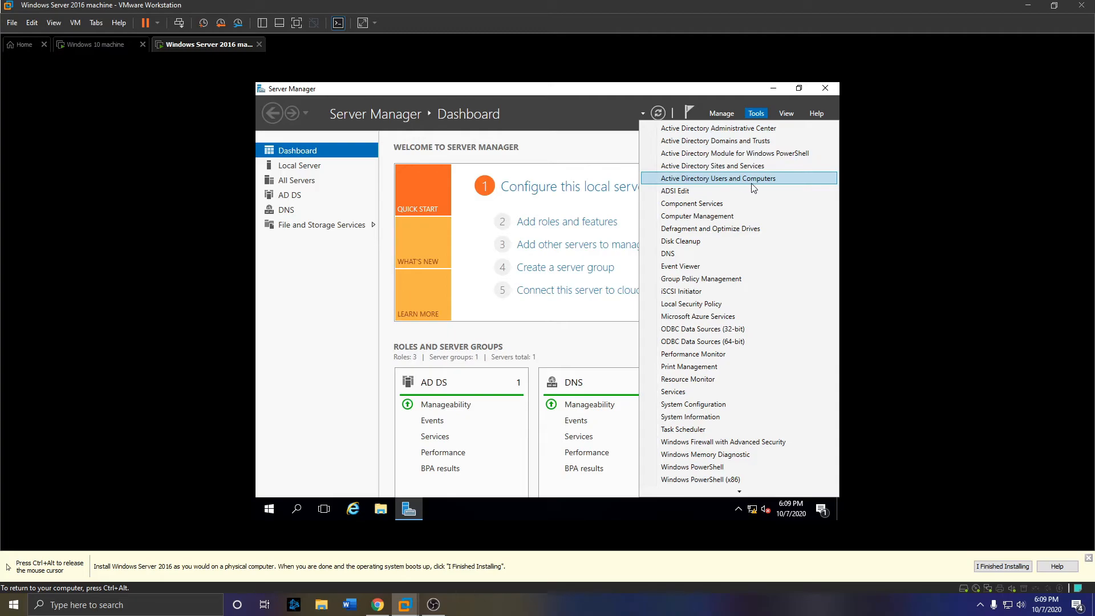
{"action": "left_click", "coordinate": [613, 149]}
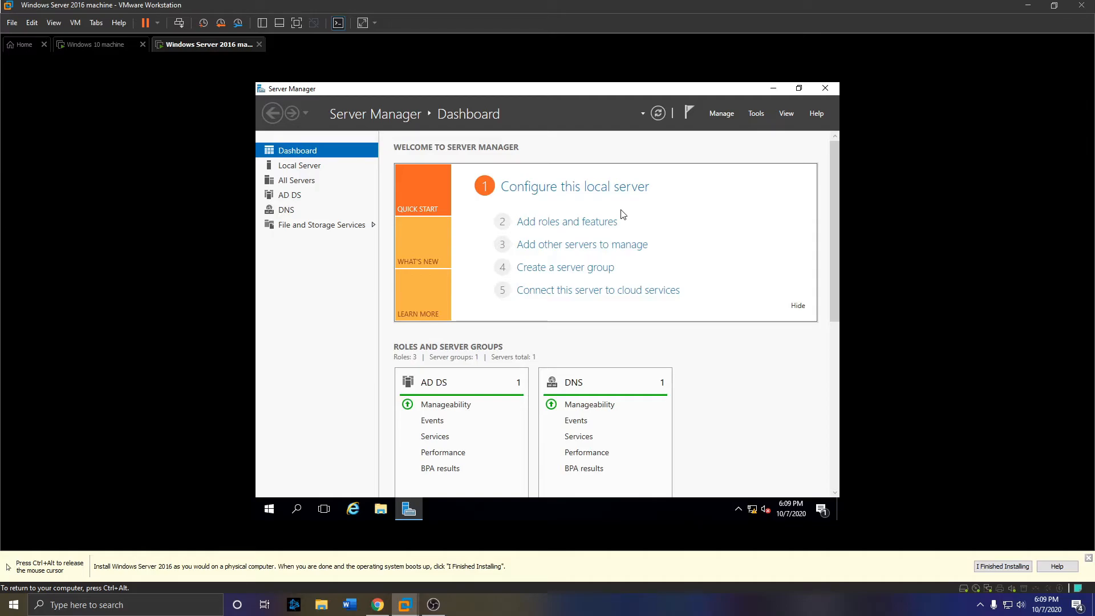
- Run Add Roles and Features for a role-based install on this server, selecting DHCP Server with its management tools
{"action": "left_click", "coordinate": [572, 228]}
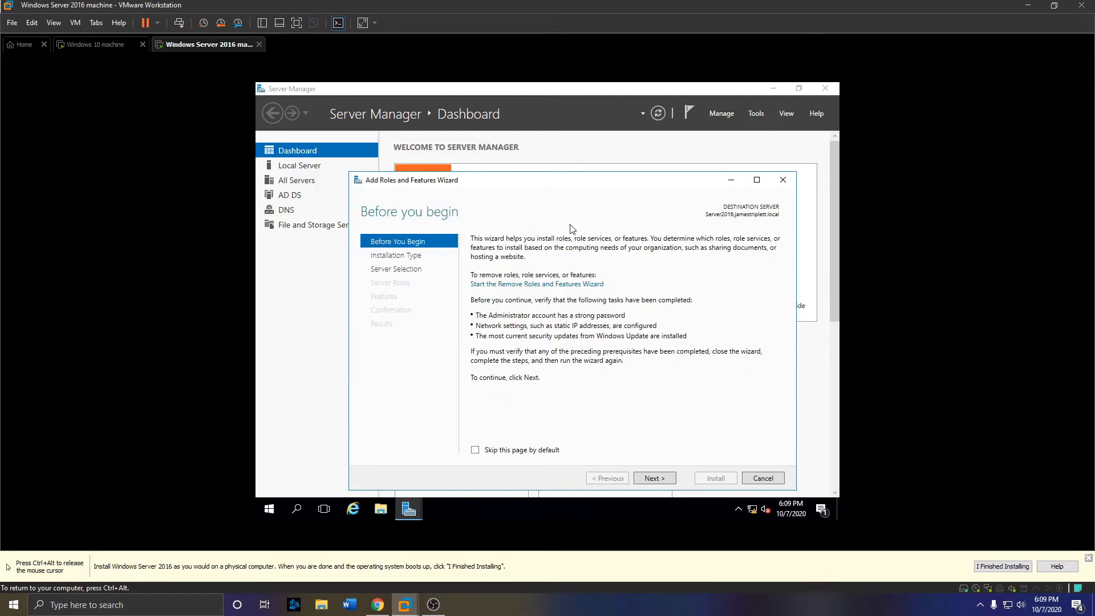
{"action": "left_click", "coordinate": [658, 481]}
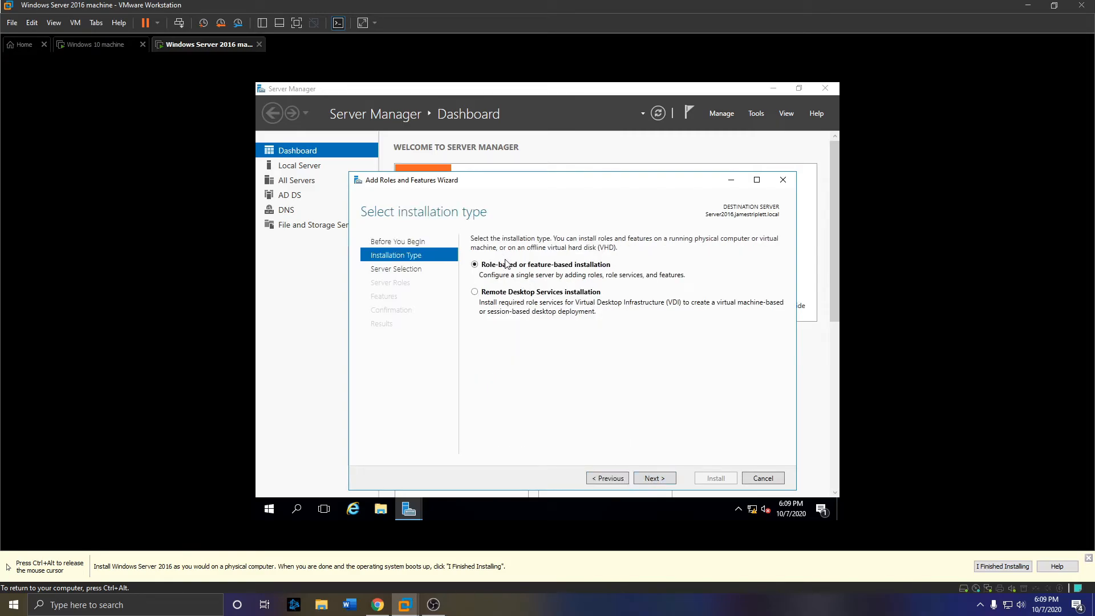
{"action": "left_click", "coordinate": [660, 478]}
{"action": "left_click", "coordinate": [662, 477]}
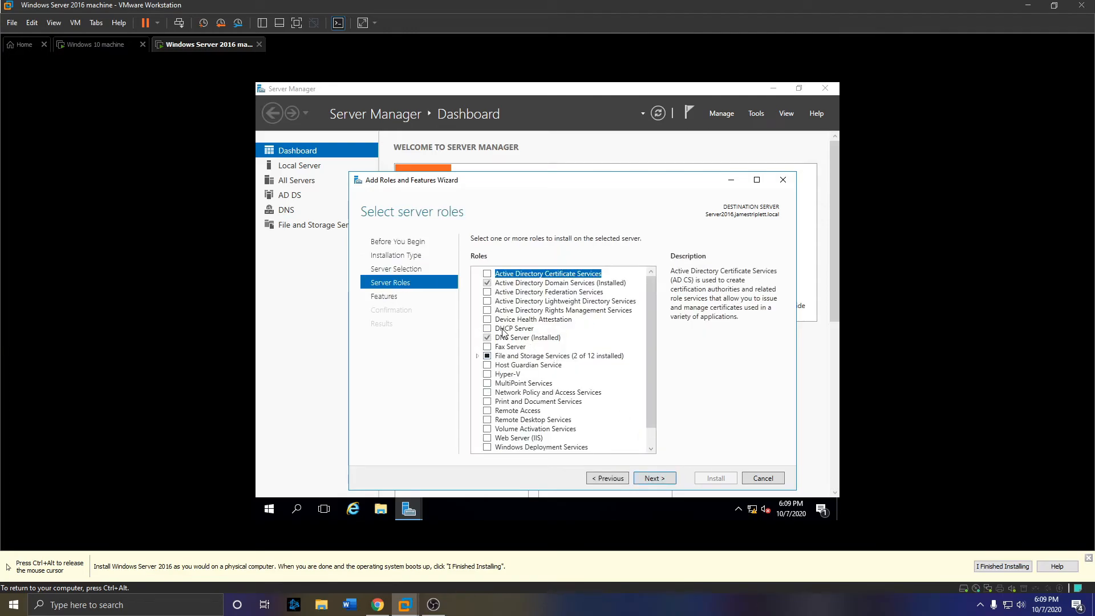
{"action": "left_click", "coordinate": [488, 329]}
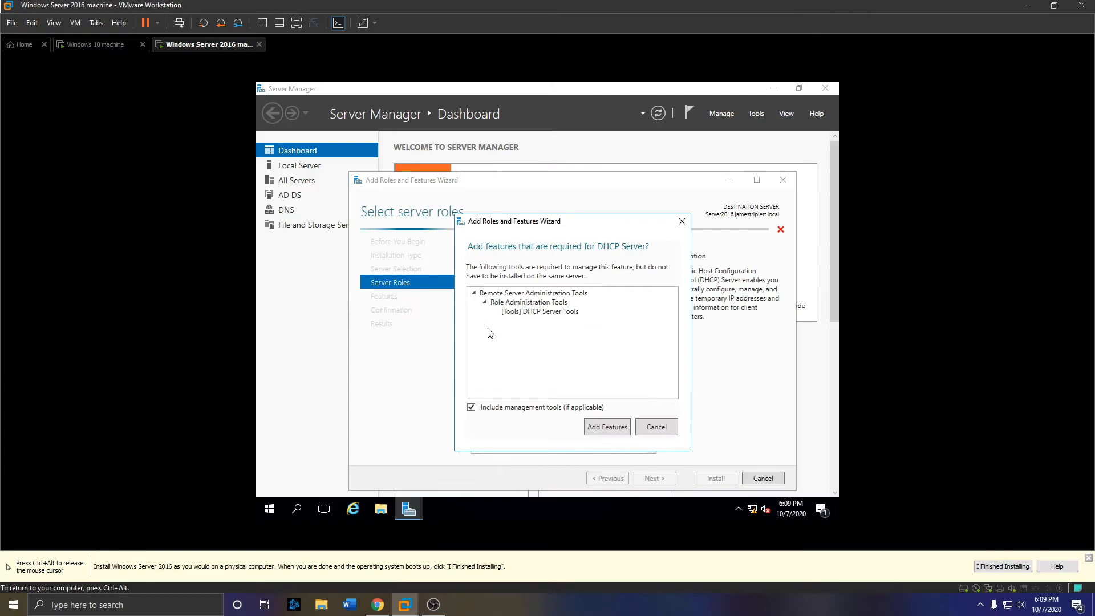
{"action": "left_click", "coordinate": [612, 435]}
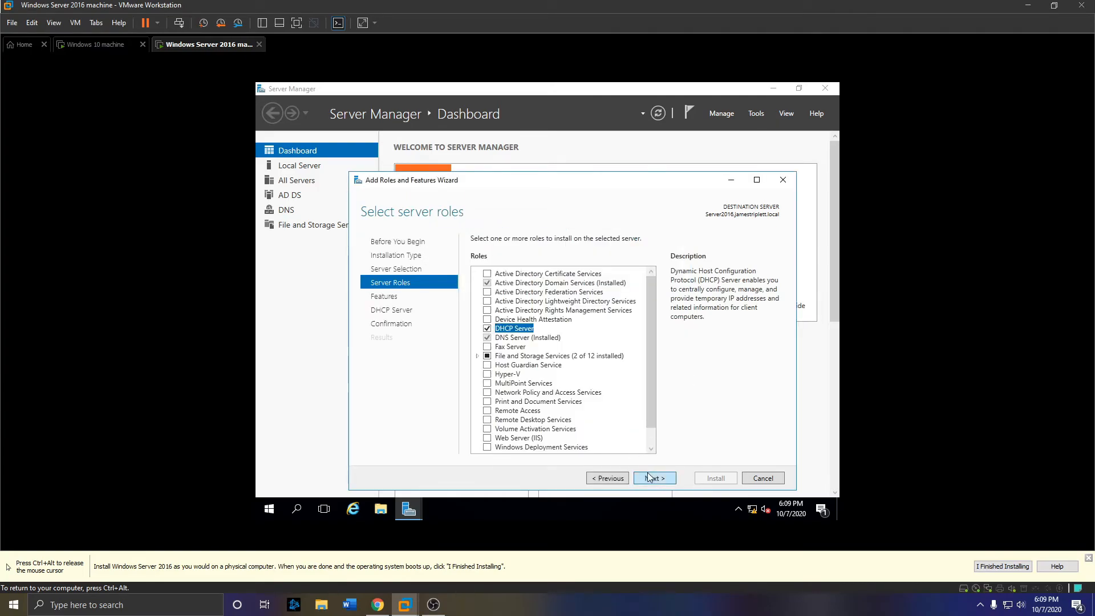
{"action": "left_click", "coordinate": [650, 478]}
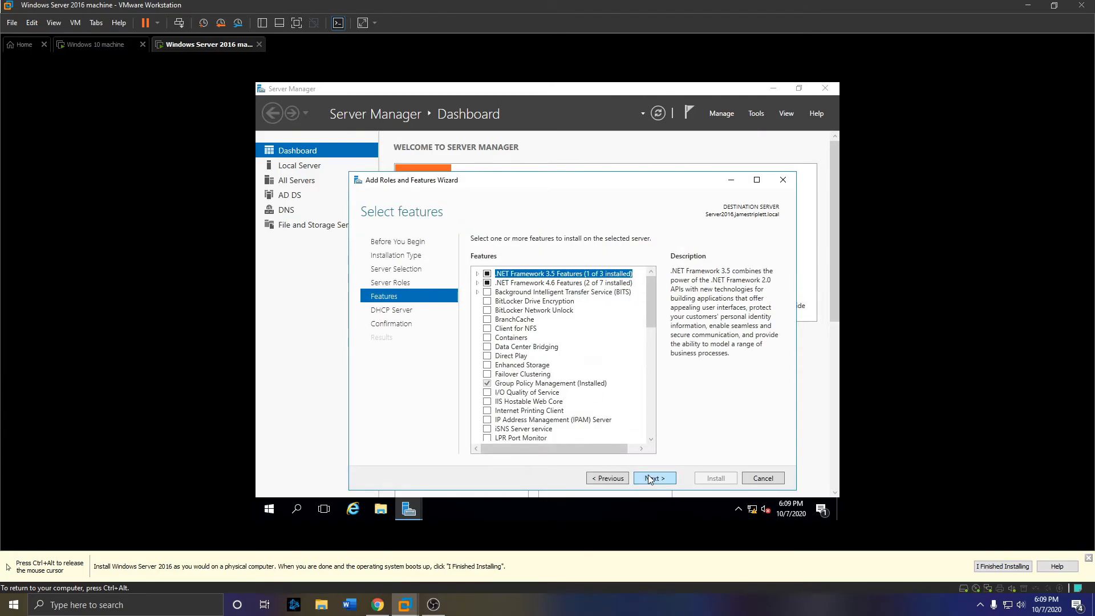
{"action": "left_click", "coordinate": [650, 478]}
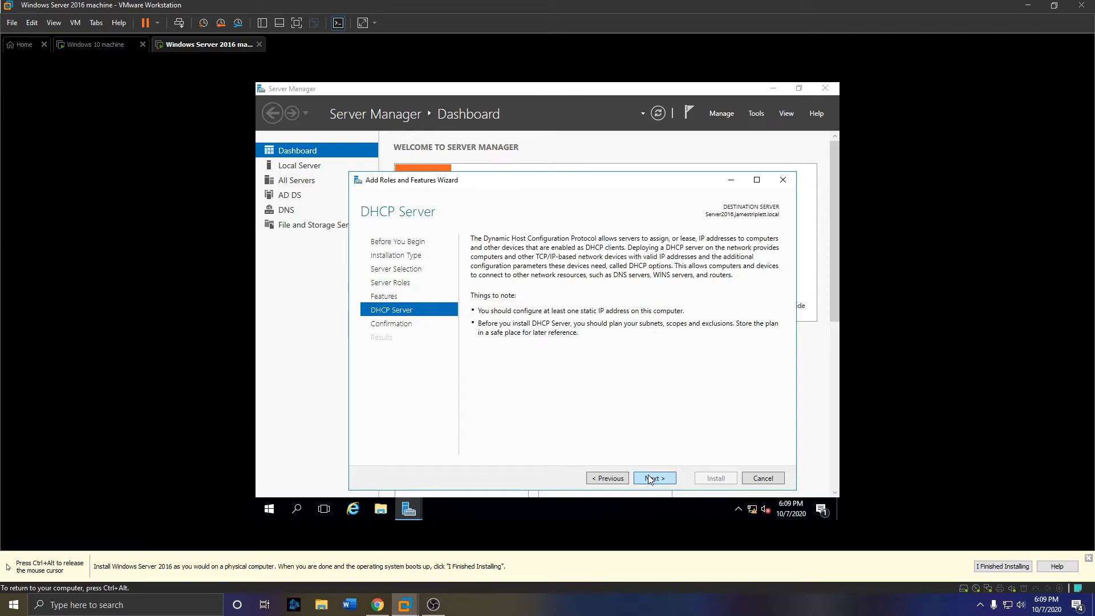
{"action": "left_click", "coordinate": [650, 478]}
{"action": "left_click", "coordinate": [707, 478]}
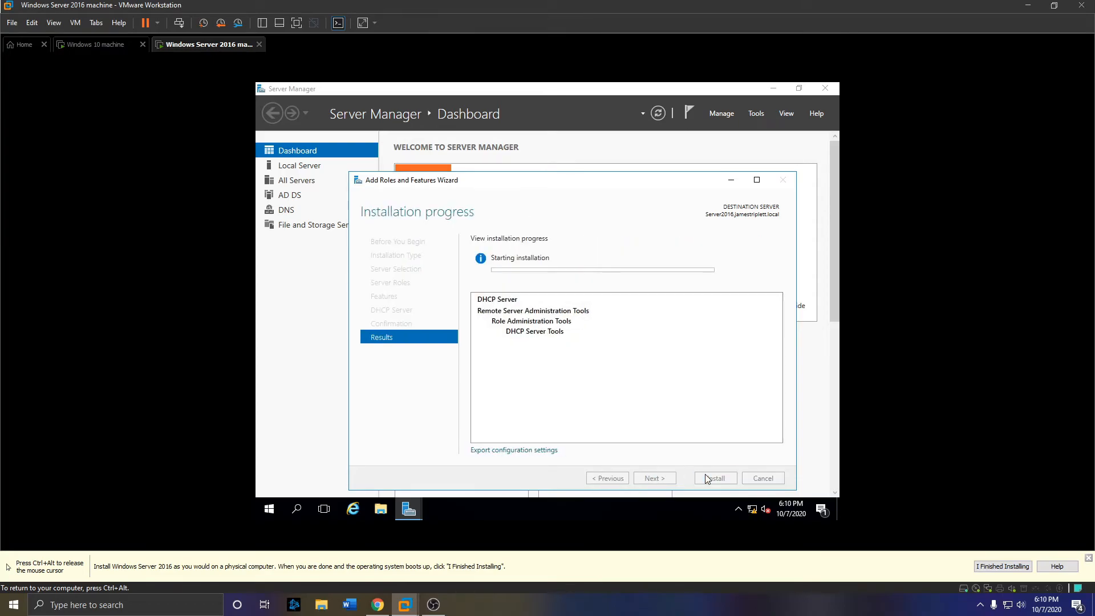
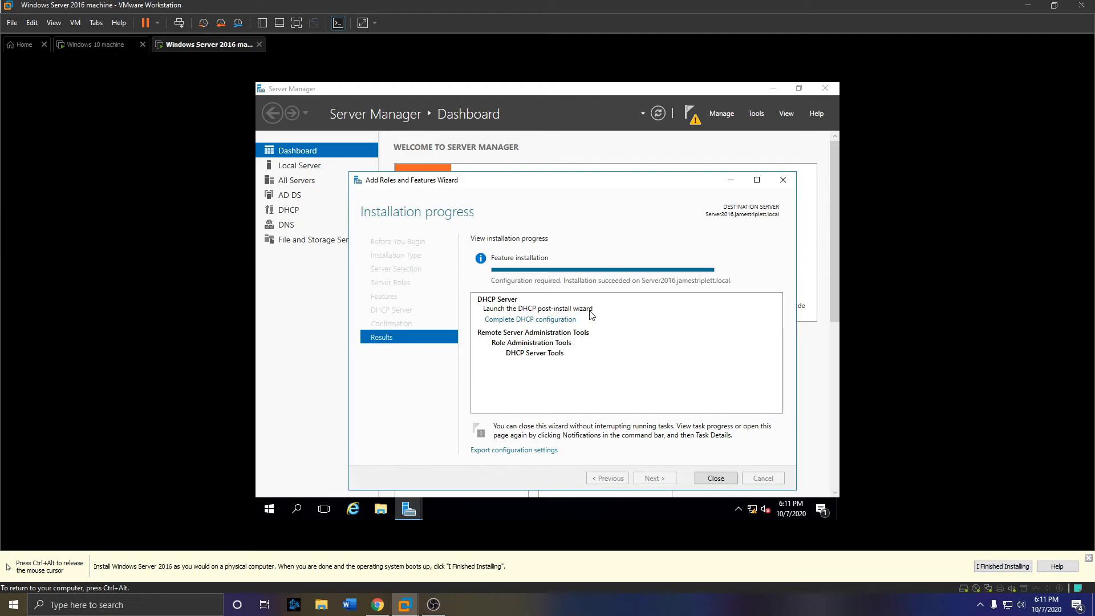
- Close the completed DHCP role installation wizard and bring up Server Manager's Tools menu
{"action": "left_click", "coordinate": [728, 479]}
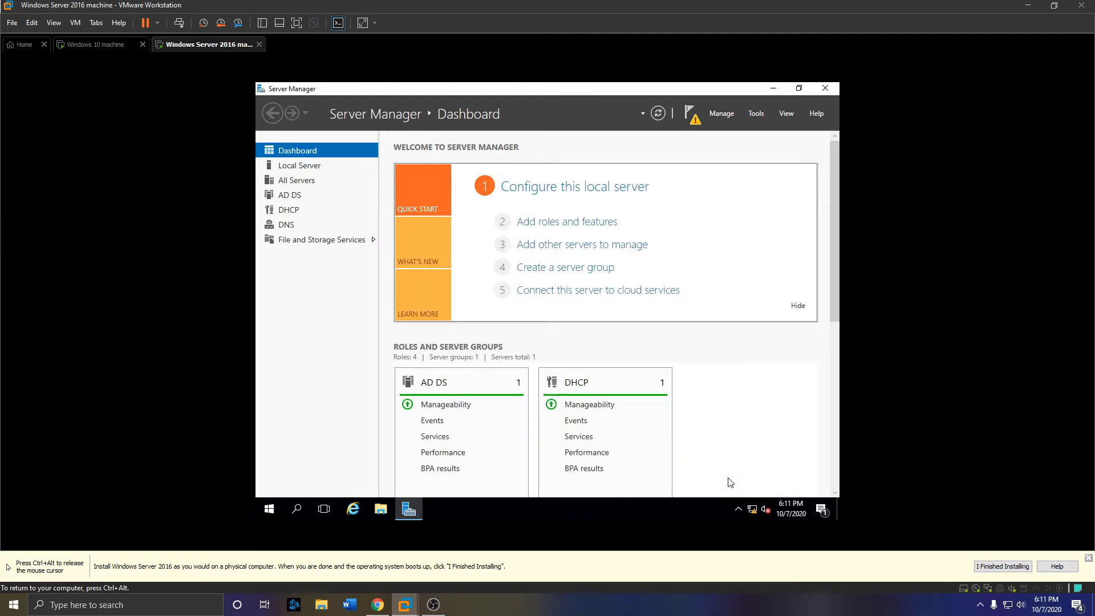
{"action": "left_click", "coordinate": [750, 116]}
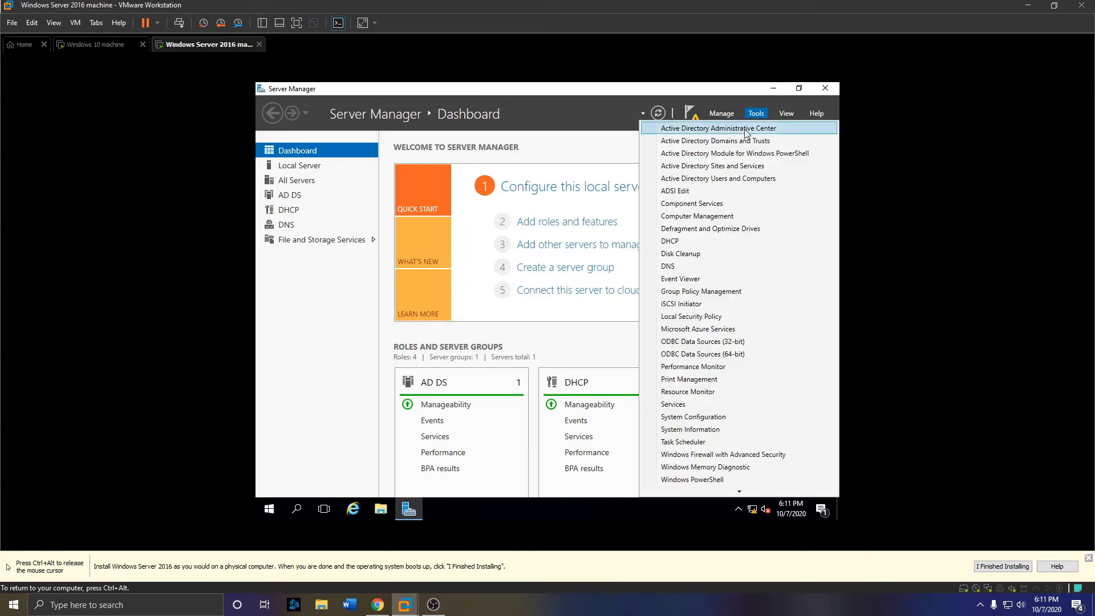
- Launch the DHCP console, enlarge it, expand server2016 and IPv4, and bring up IPv4's actions
{"action": "left_click", "coordinate": [712, 240]}
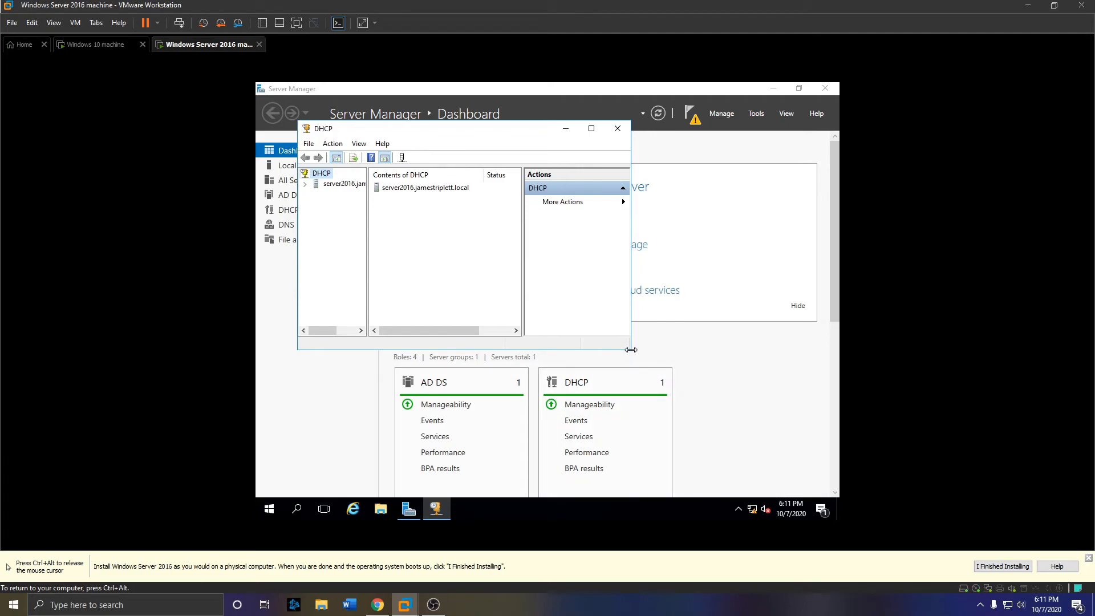
{"action": "left_click_drag", "start_coordinate": [631, 350], "coordinate": [686, 394]}
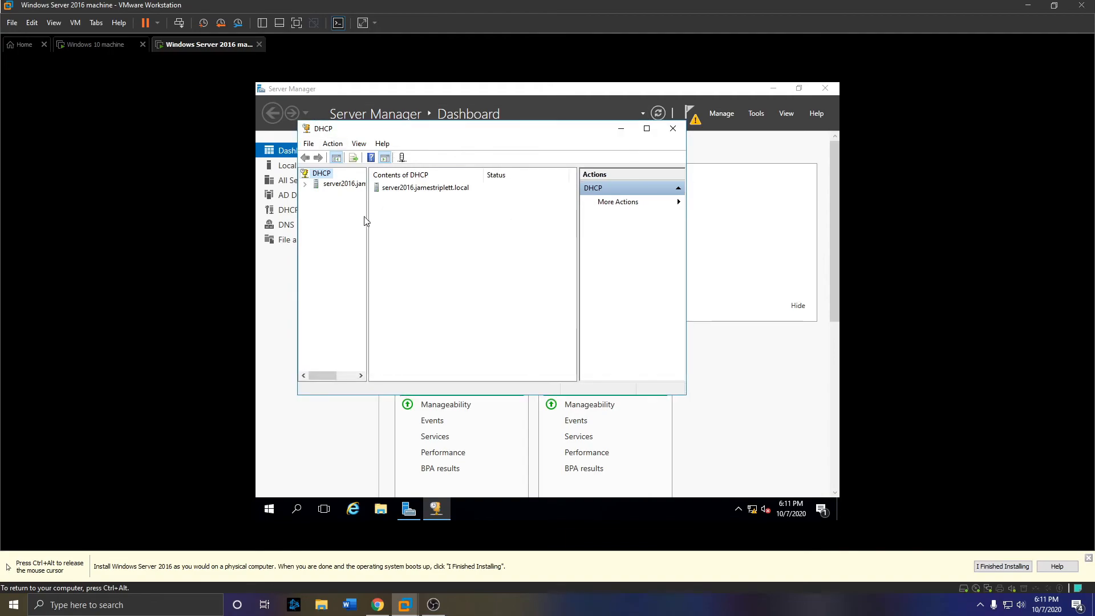
{"action": "left_click_drag", "start_coordinate": [367, 221], "coordinate": [399, 229]}
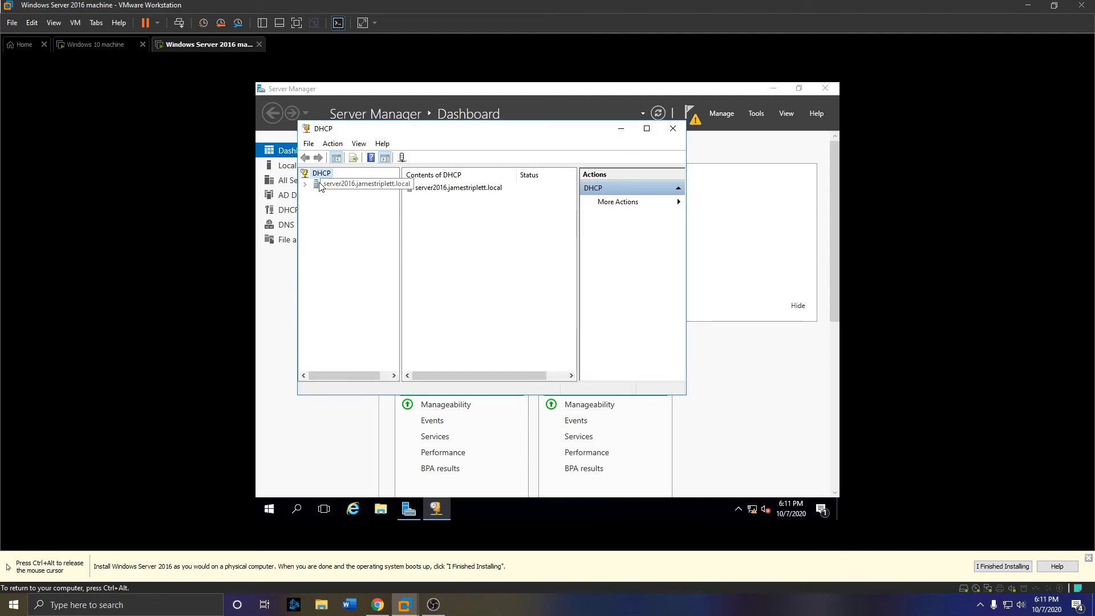
{"action": "left_click", "coordinate": [305, 185]}
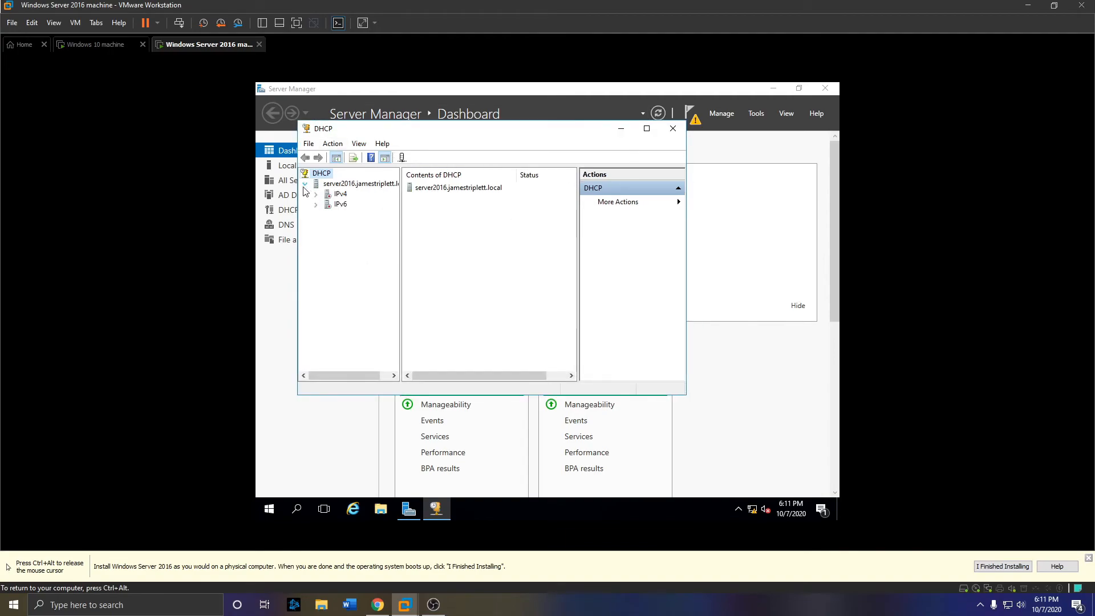
{"action": "double_click", "coordinate": [341, 194]}
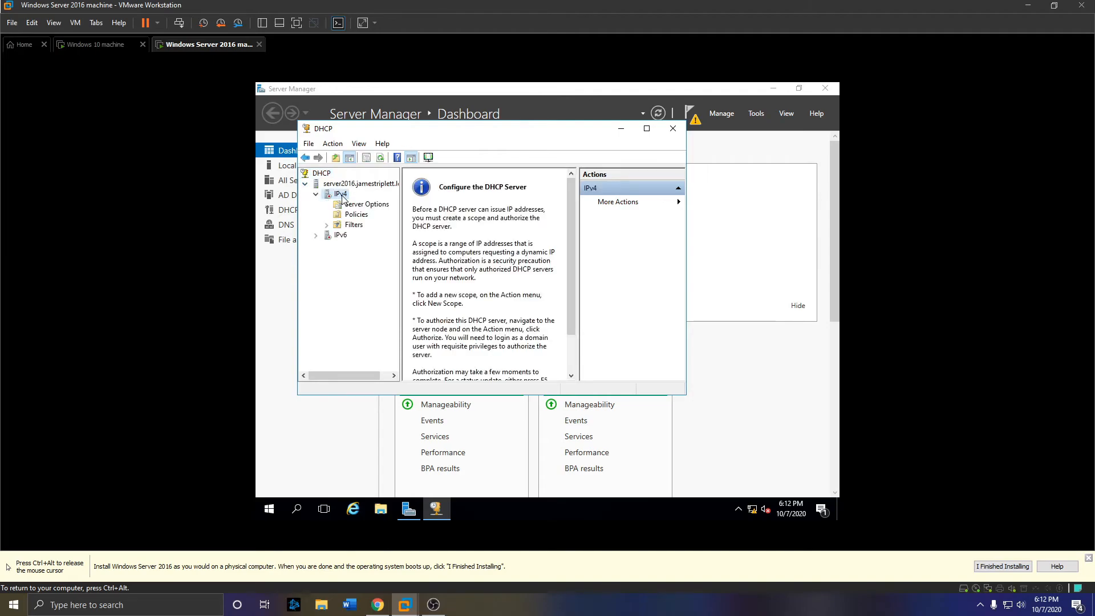
{"action": "right_click", "coordinate": [342, 199]}
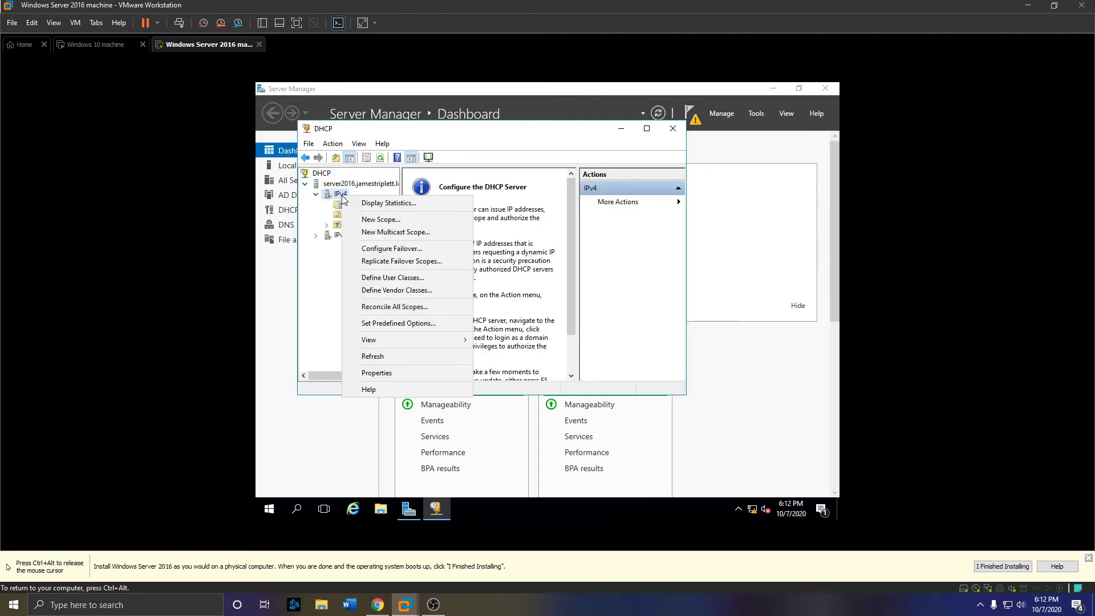
- Start the New Scope Wizard and name the scope 'jamestriplett.local'
{"action": "left_click", "coordinate": [371, 222]}
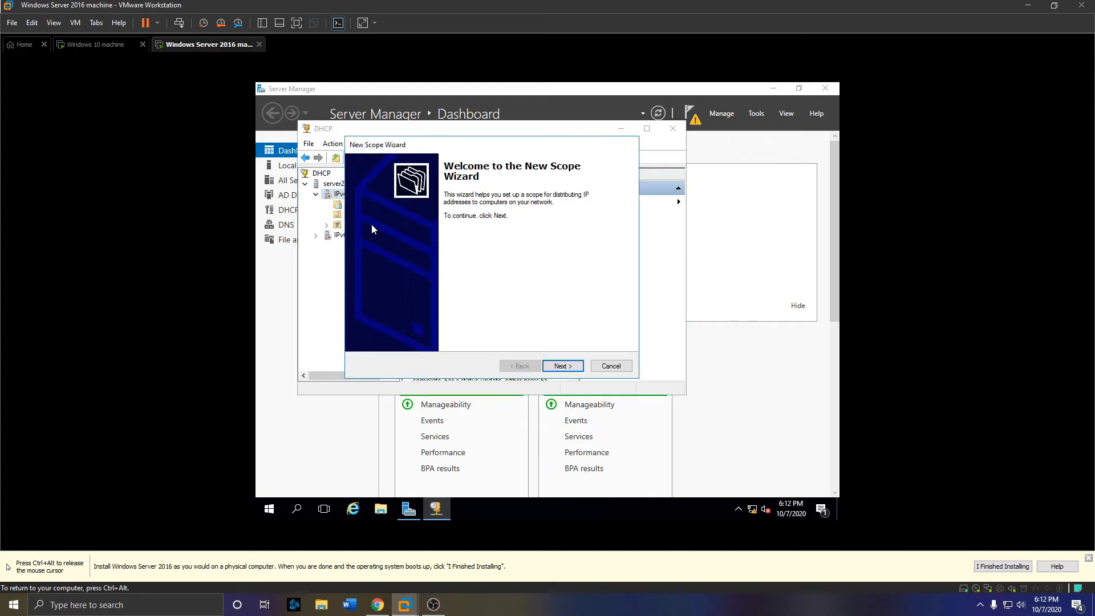
{"action": "left_click", "coordinate": [561, 367]}
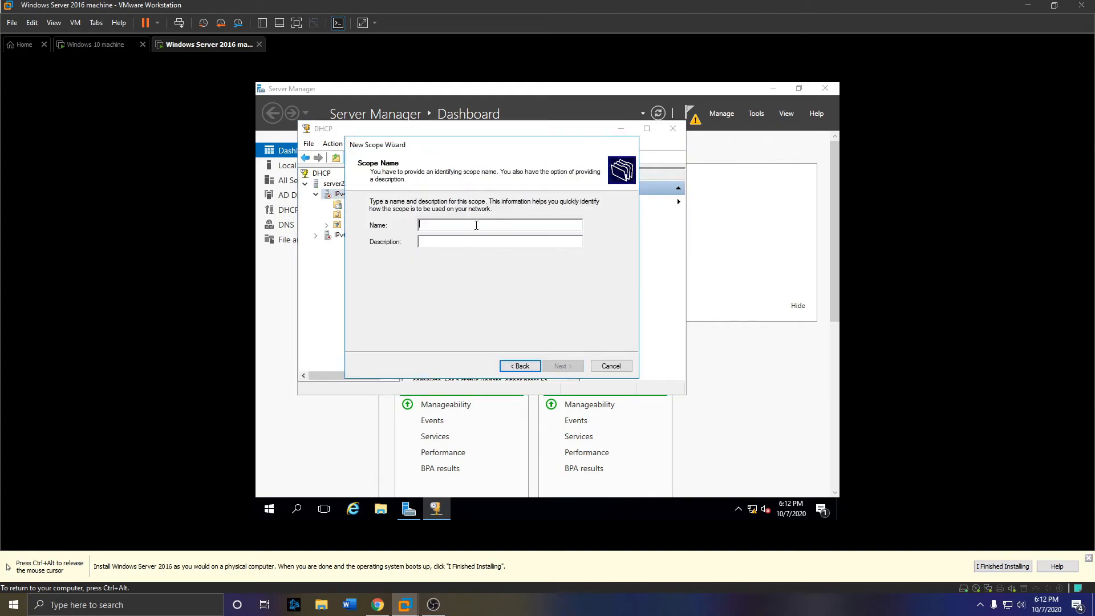
{"action": "type", "text": "jamestriplett"}
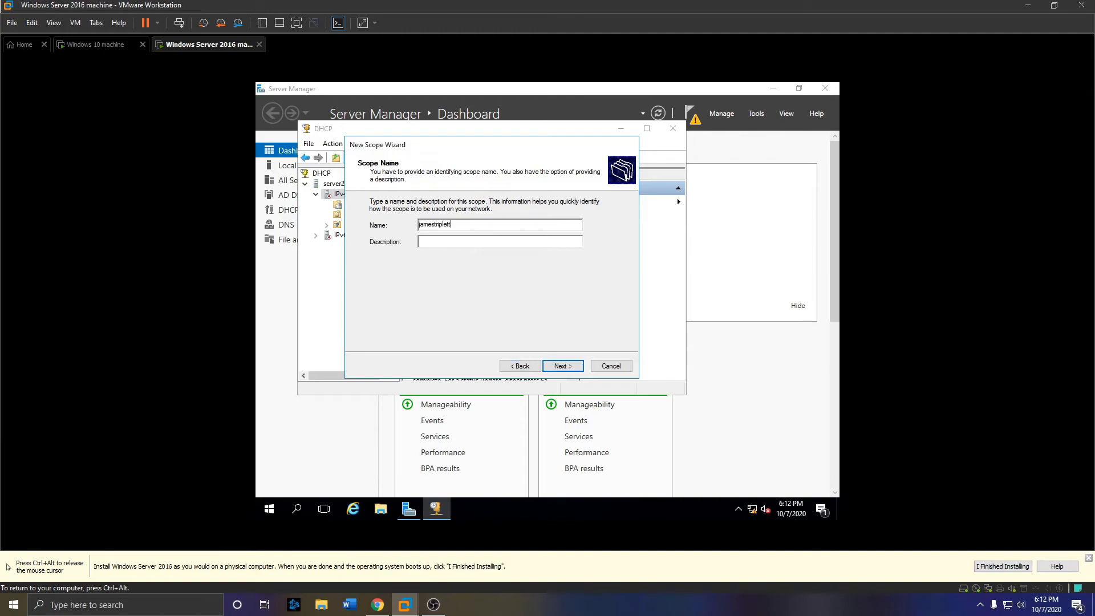
{"action": "type", "text": ".local"}
{"action": "key", "text": "Return"}
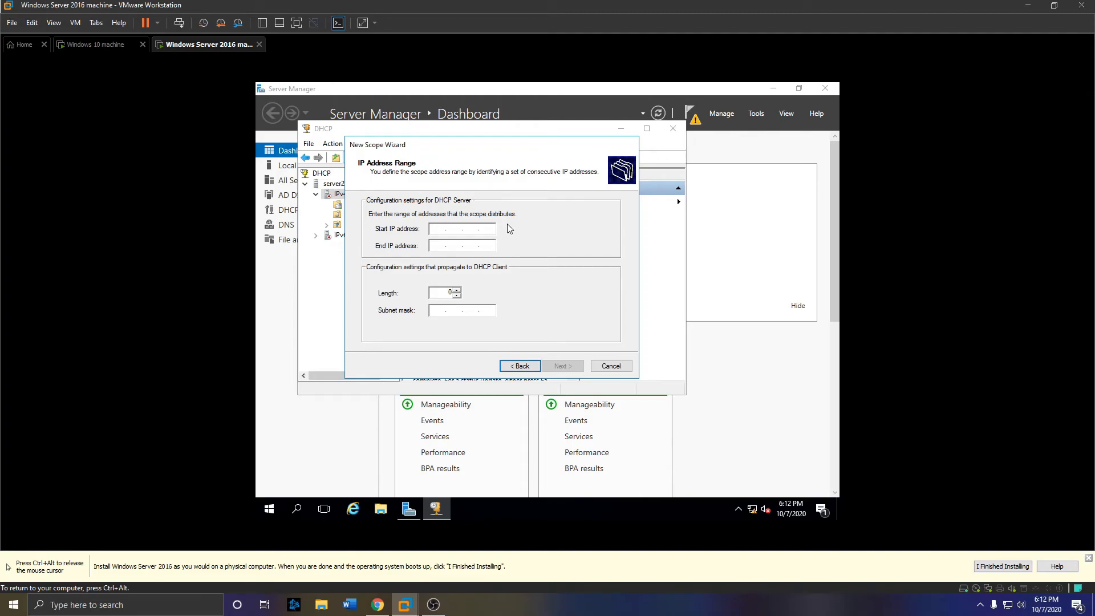
- Enter the address range 192.168.194.100 to 192.168.194.200 with mask 255.255.255.0
{"action": "type", "text": "192 . 168 . 194 . 100"}
{"action": "key", "text": "Tab"}
{"action": "type", "text": "192 . "}
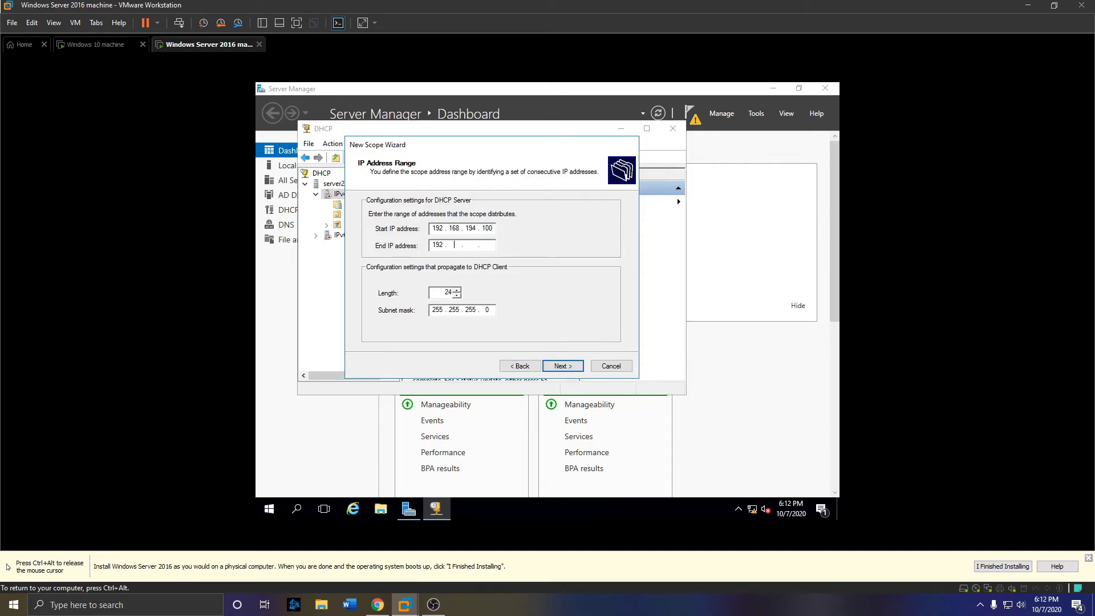
{"action": "type", "text": "168 . 194 . 200"}
- Accept the range, skip exclusions, and set the scope lease duration to 14 days
{"action": "left_click", "coordinate": [569, 367]}
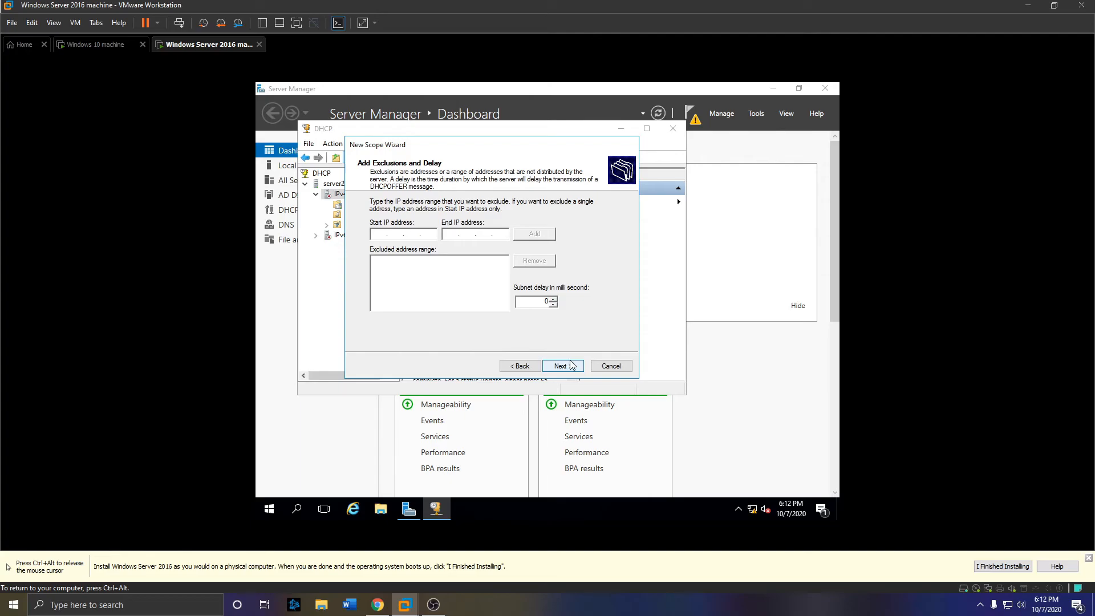
{"action": "left_click", "coordinate": [571, 366]}
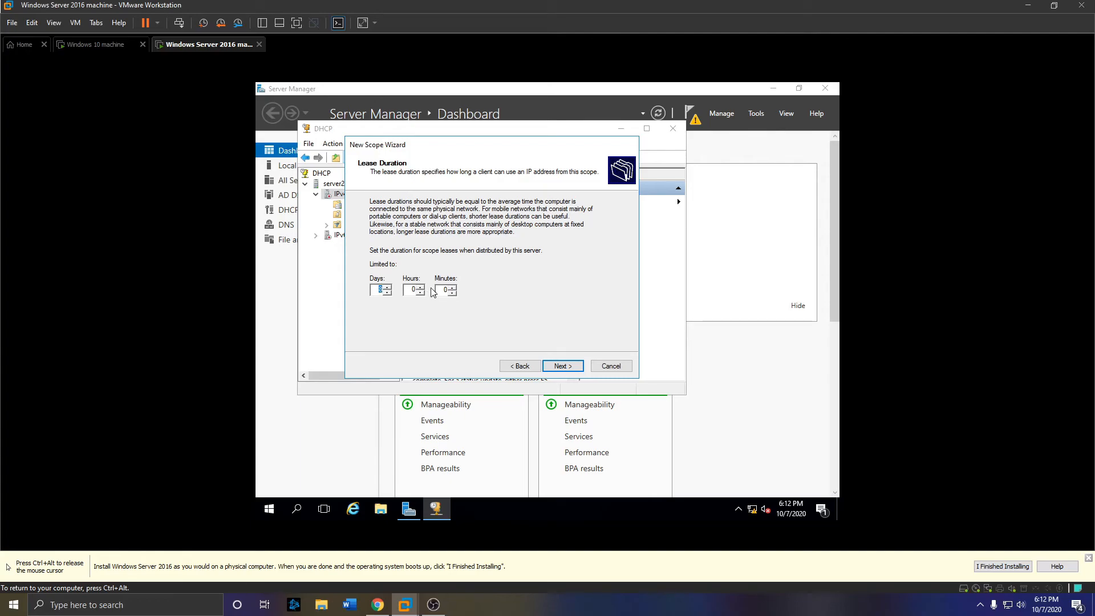
{"action": "type", "text": "14"}
{"action": "left_click", "coordinate": [390, 287]}
{"action": "left_click", "coordinate": [565, 371]}
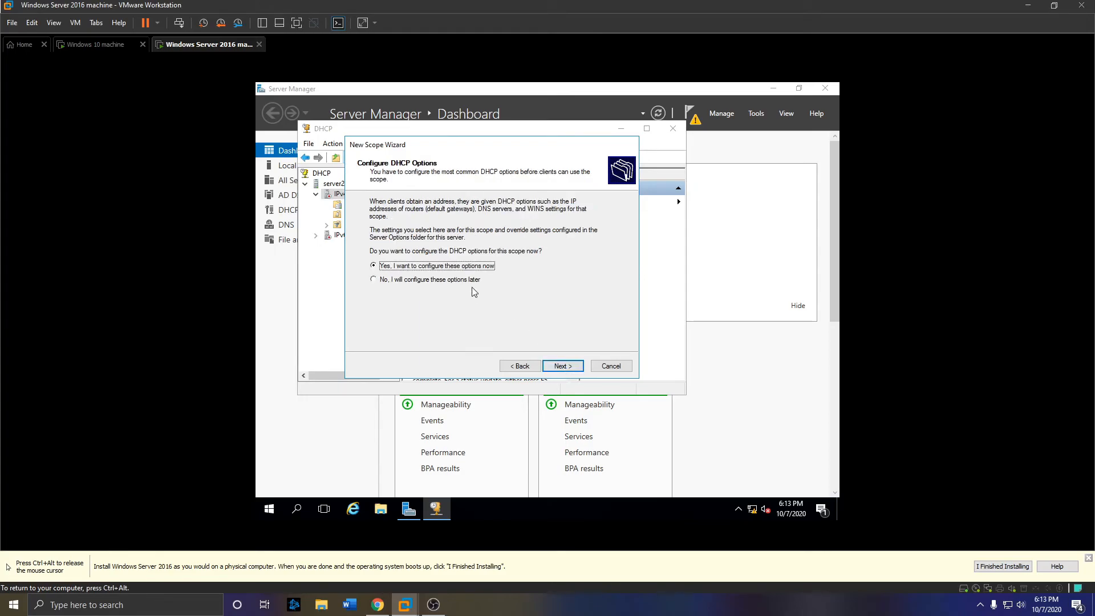
- Keep the default gateway, DNS and WINS options, activate the scope, and finish
{"action": "left_click", "coordinate": [563, 369]}
{"action": "left_click", "coordinate": [563, 368]}
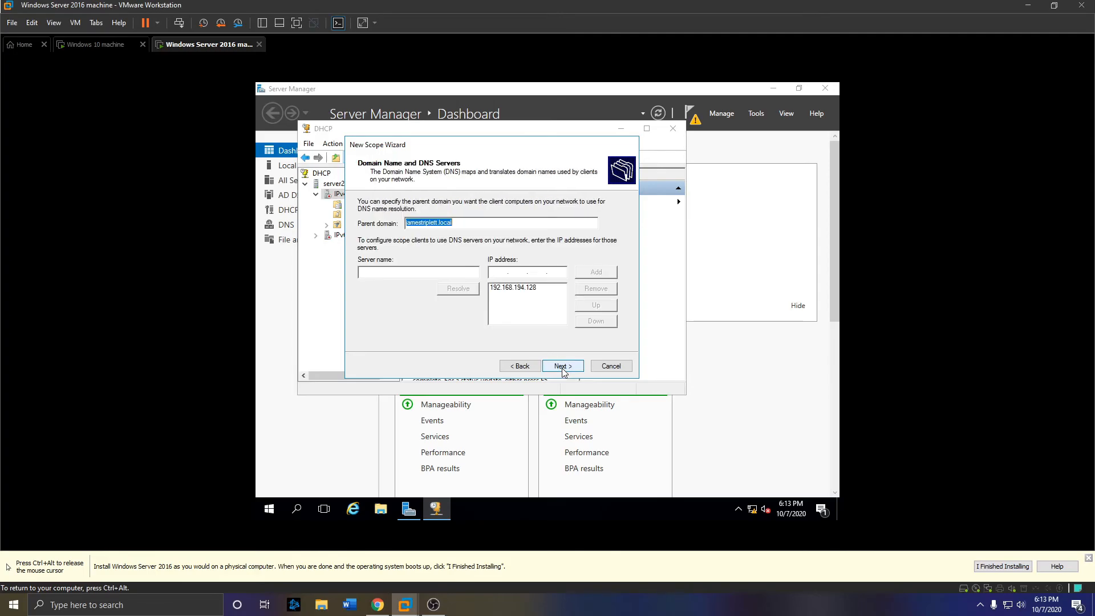
{"action": "left_click", "coordinate": [563, 368]}
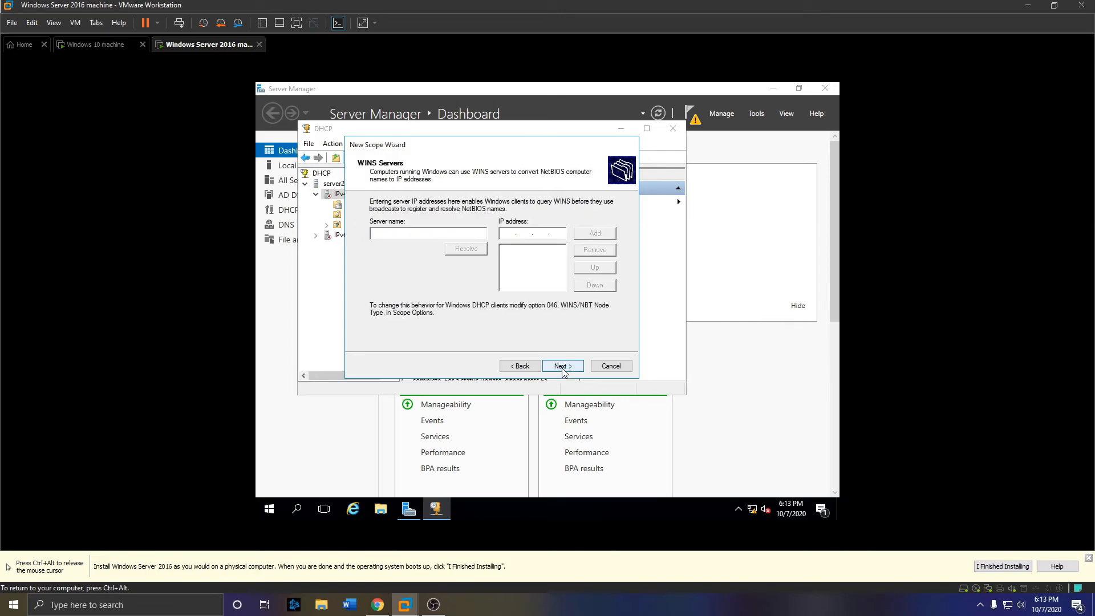
{"action": "left_click", "coordinate": [562, 368]}
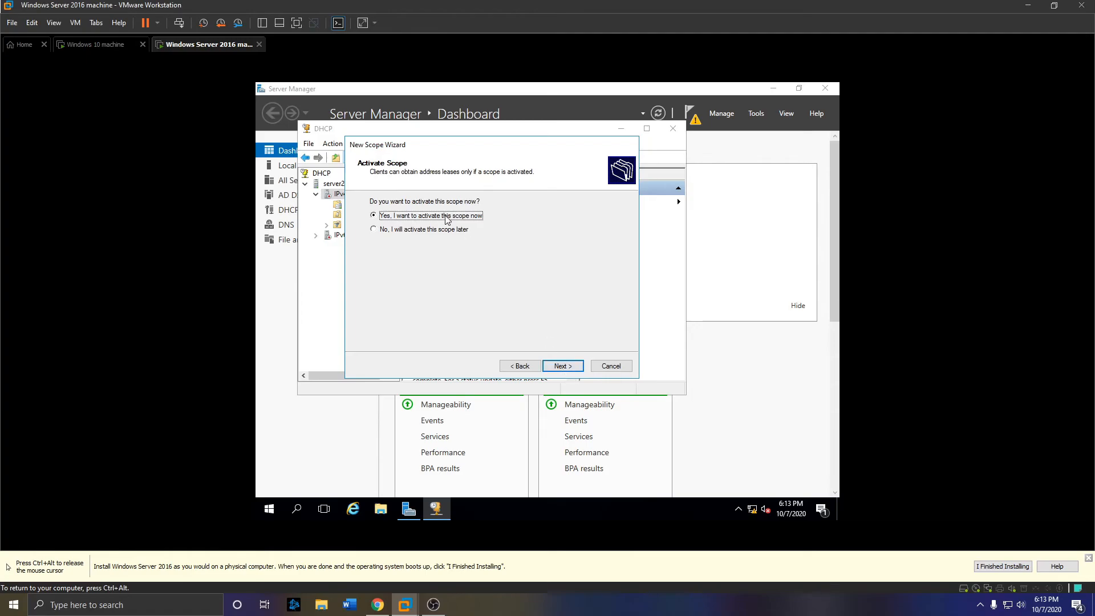
{"action": "left_click", "coordinate": [559, 366]}
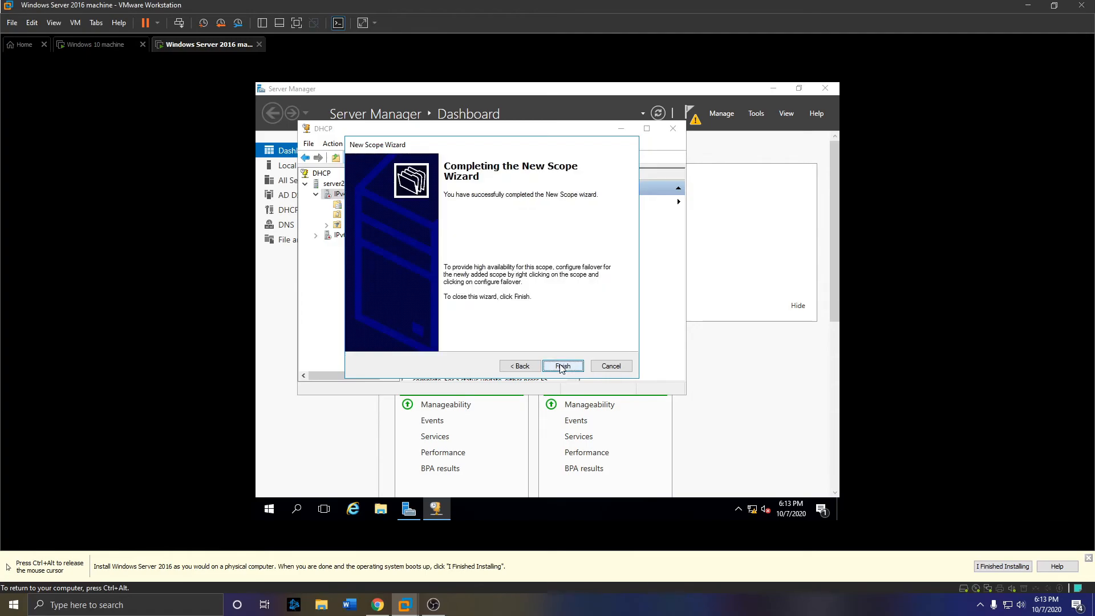
{"action": "left_click", "coordinate": [558, 365]}
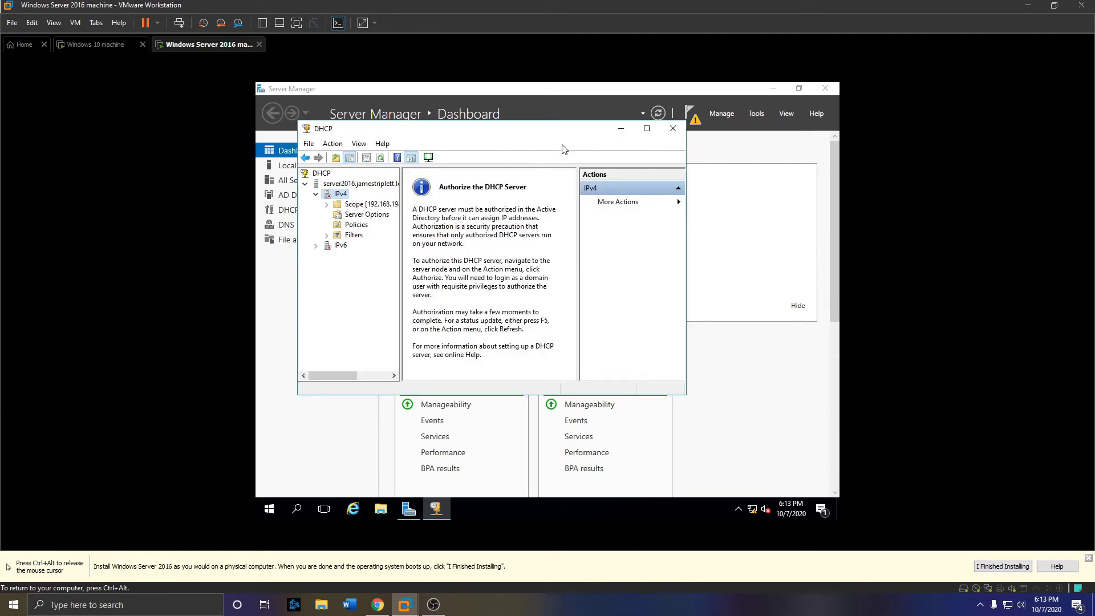
- Close the DHCP console and switch to the 'Windows 10 machine' VM
{"action": "left_click", "coordinate": [673, 129]}
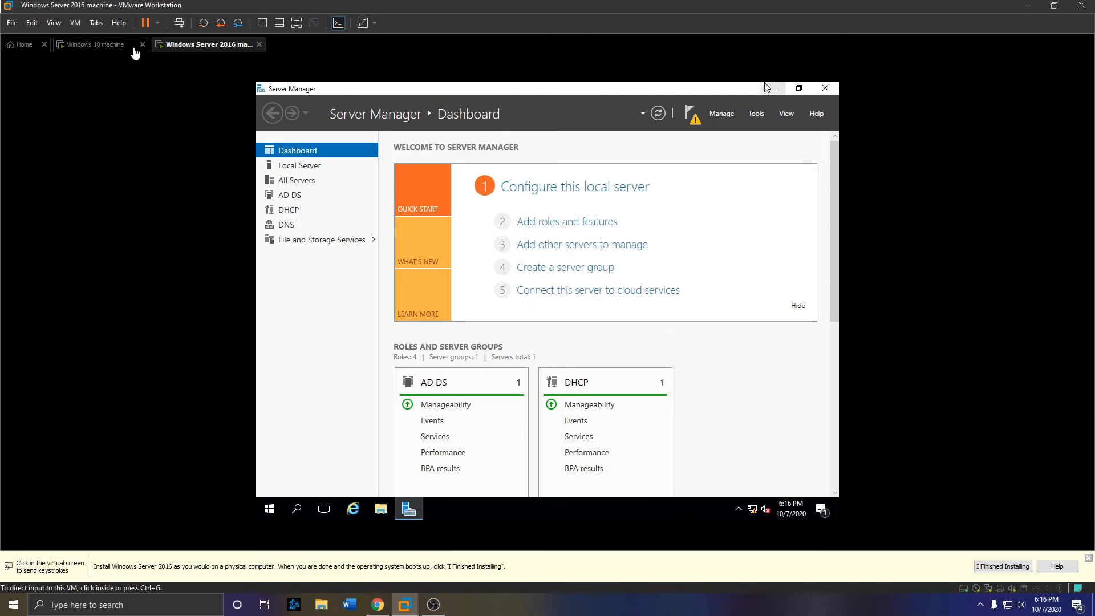
{"action": "left_click", "coordinate": [115, 48]}
- In the Windows 10 VM, open the Ethernet0 adapter's properties from network settings
{"action": "left_click", "coordinate": [363, 238]}
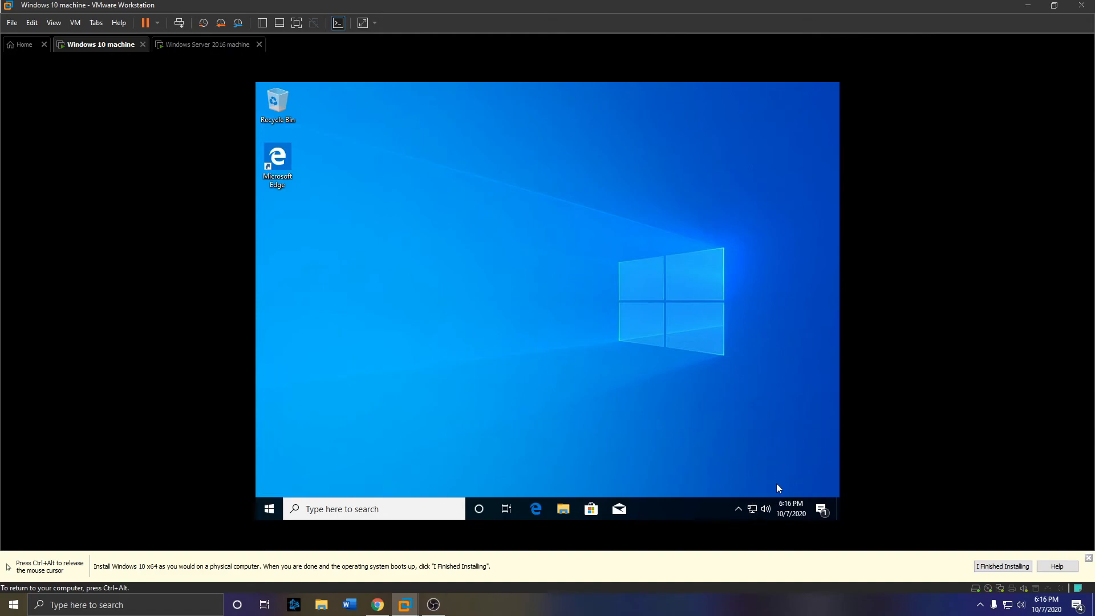
{"action": "right_click", "coordinate": [753, 509]}
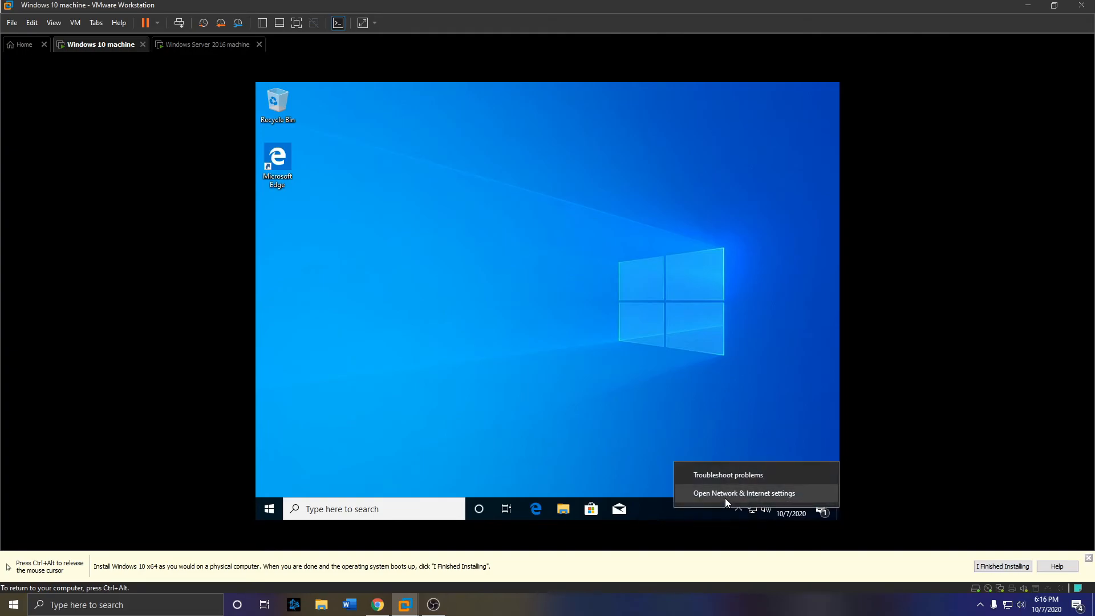
{"action": "left_click", "coordinate": [726, 494]}
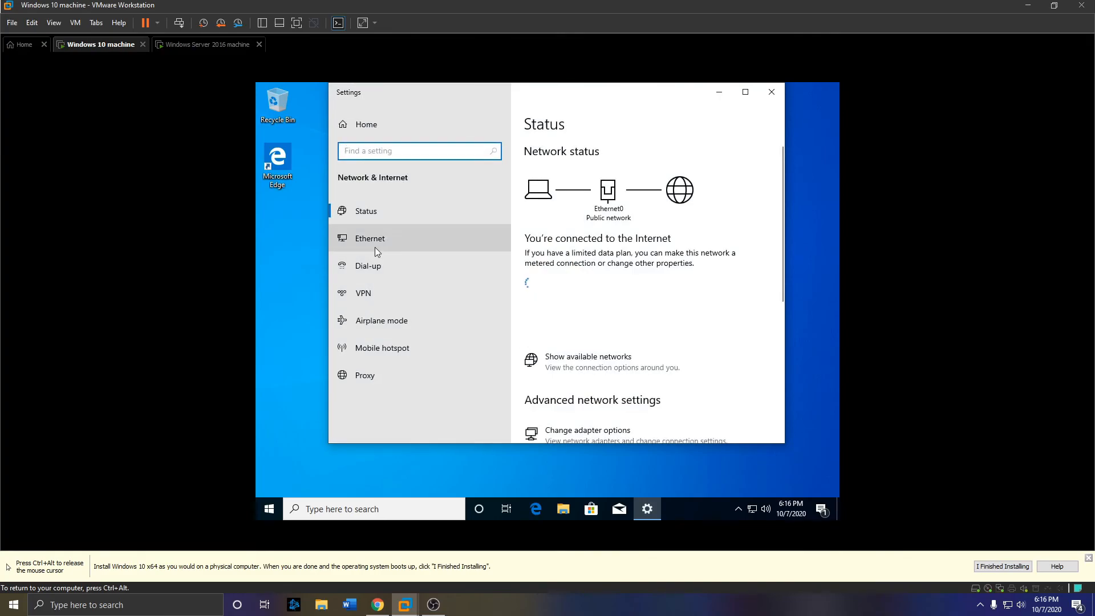
{"action": "left_click", "coordinate": [385, 238]}
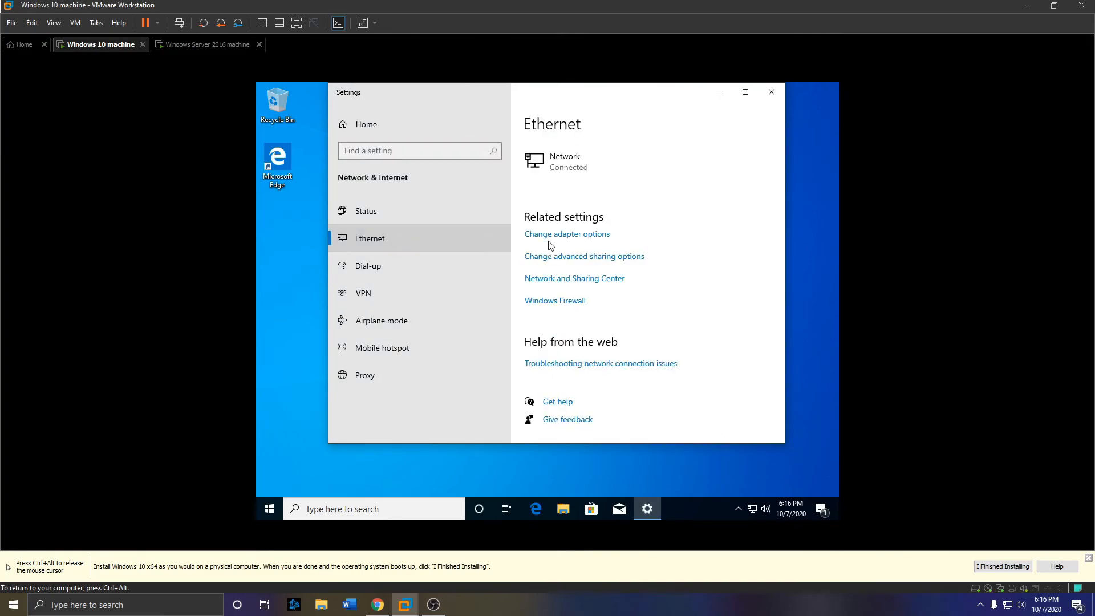
{"action": "left_click", "coordinate": [572, 240]}
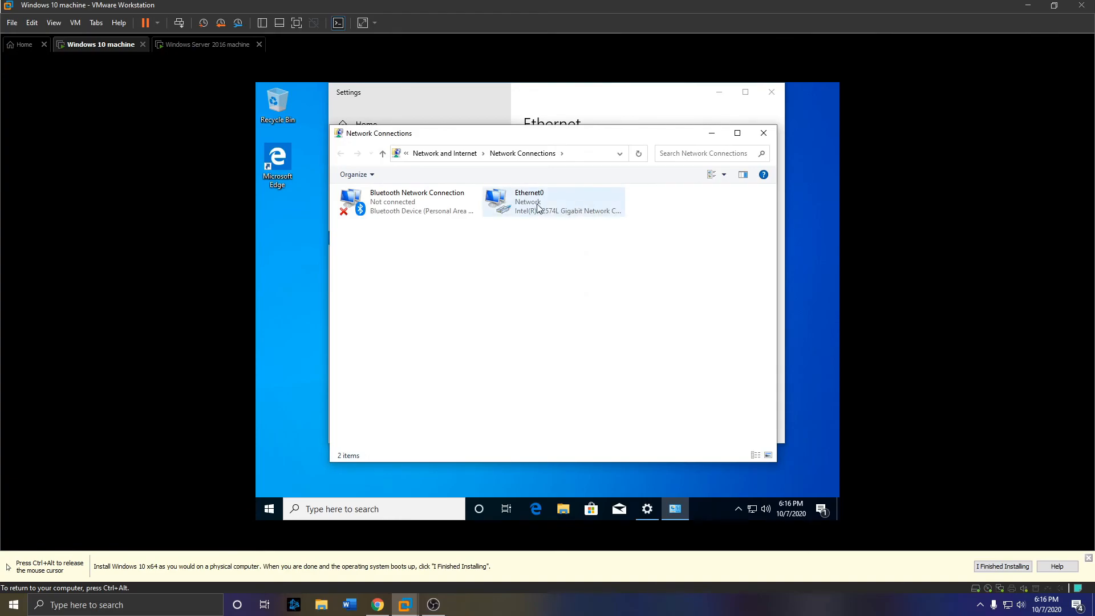
{"action": "right_click", "coordinate": [537, 202]}
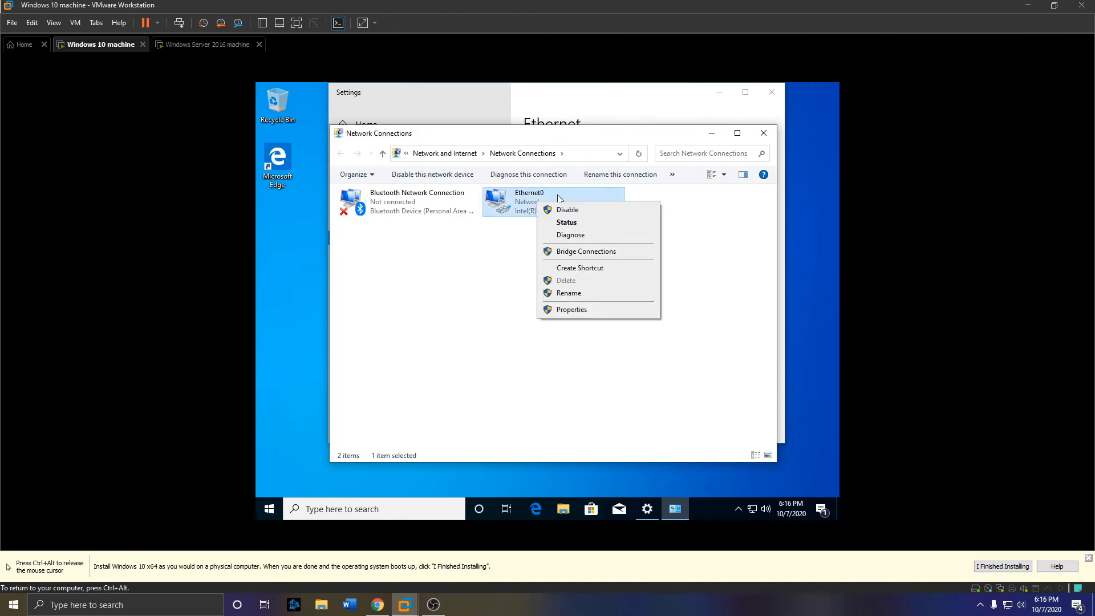
{"action": "left_click", "coordinate": [598, 309]}
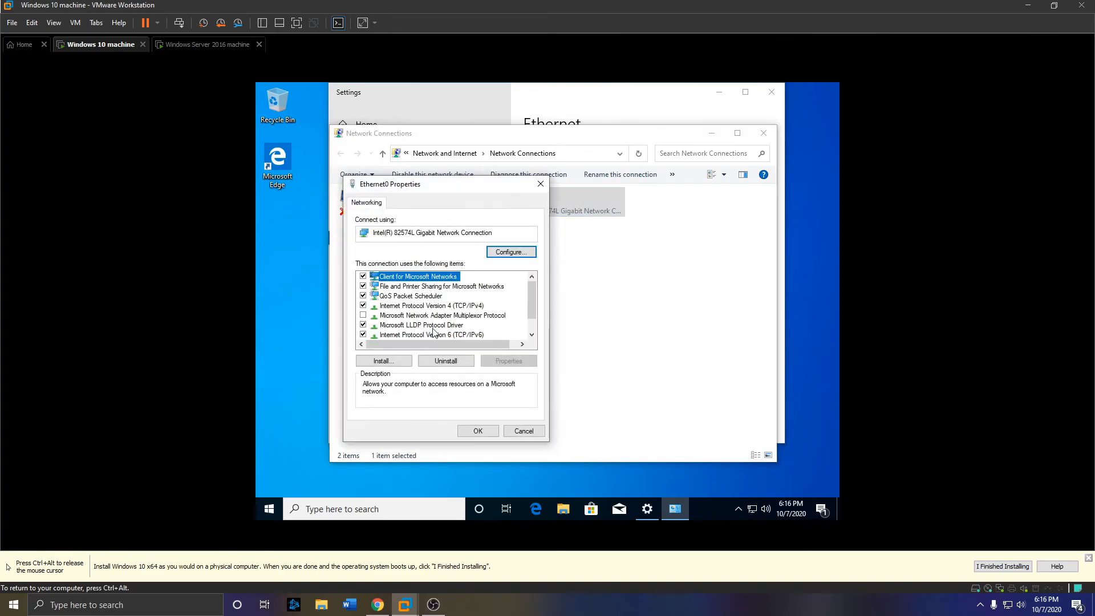
- Disable IPv6 and set the IPv4 preferred DNS server to 192.168.194.128
{"action": "left_click", "coordinate": [363, 335]}
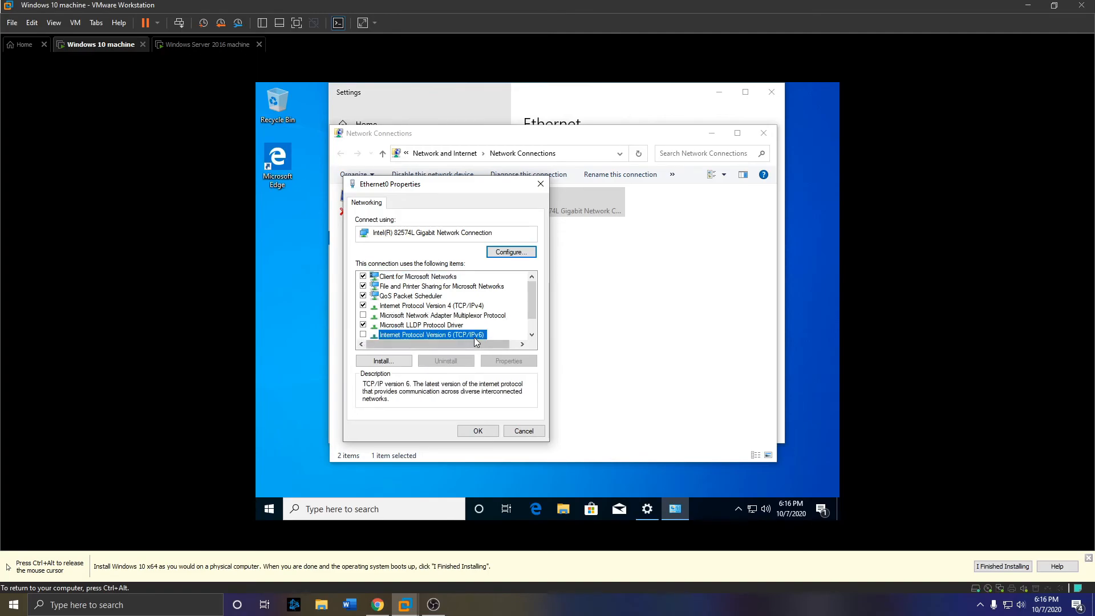
{"action": "double_click", "coordinate": [467, 308]}
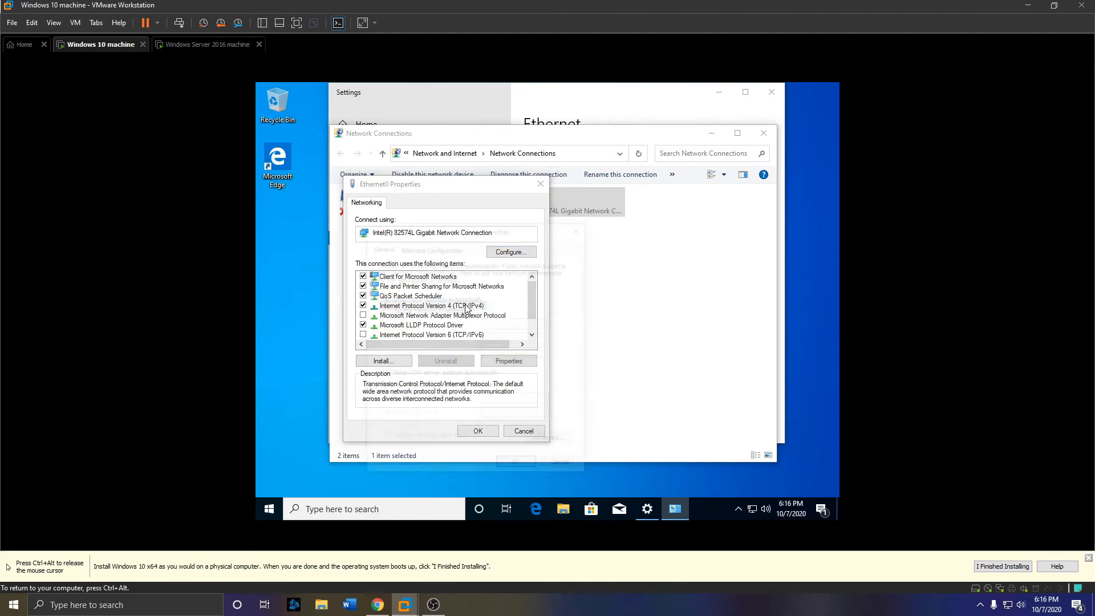
{"action": "left_click", "coordinate": [454, 389]}
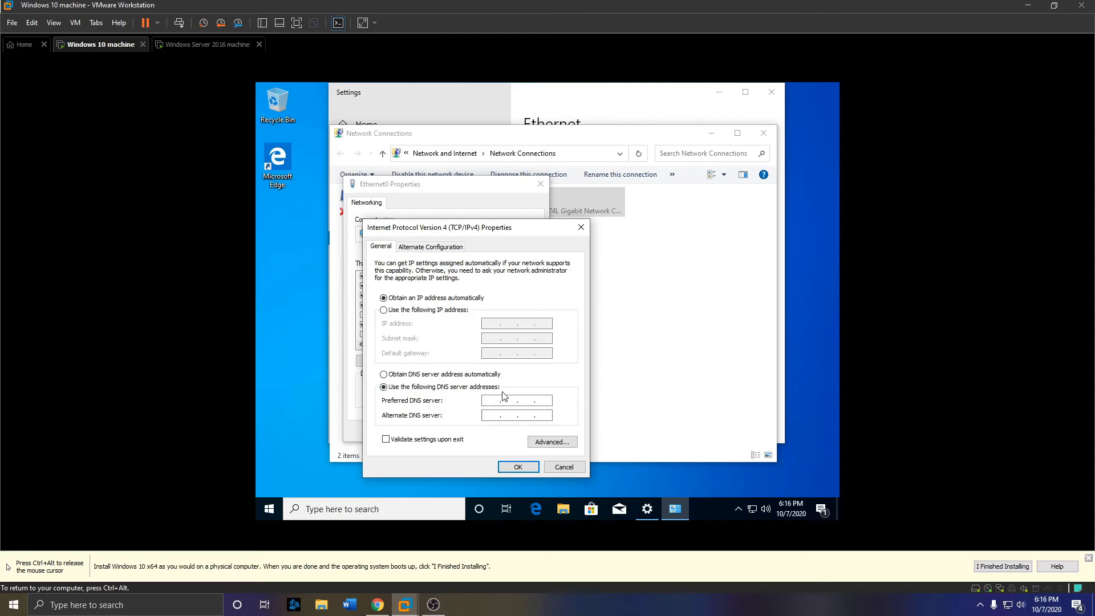
{"action": "key", "text": "ctrl+alt"}
{"action": "type", "text": "192 . 168 . 194 . 128"}
{"action": "left_click", "coordinate": [514, 467]}
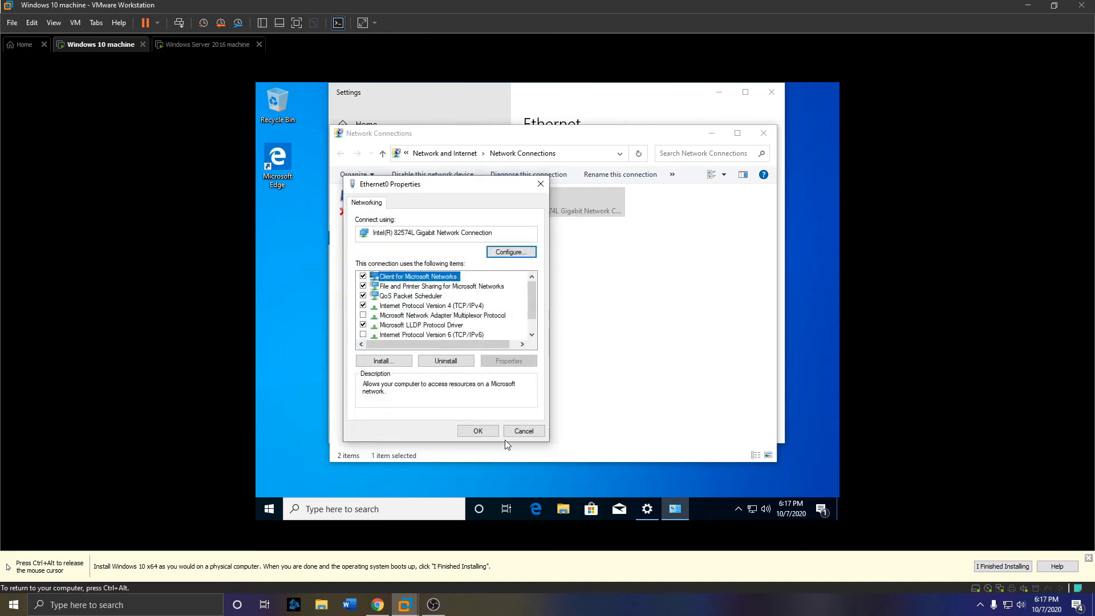
- Add 8.8.8.8 as the alternate DNS server, apply the changes, and close Network Connections
{"action": "double_click", "coordinate": [425, 306]}
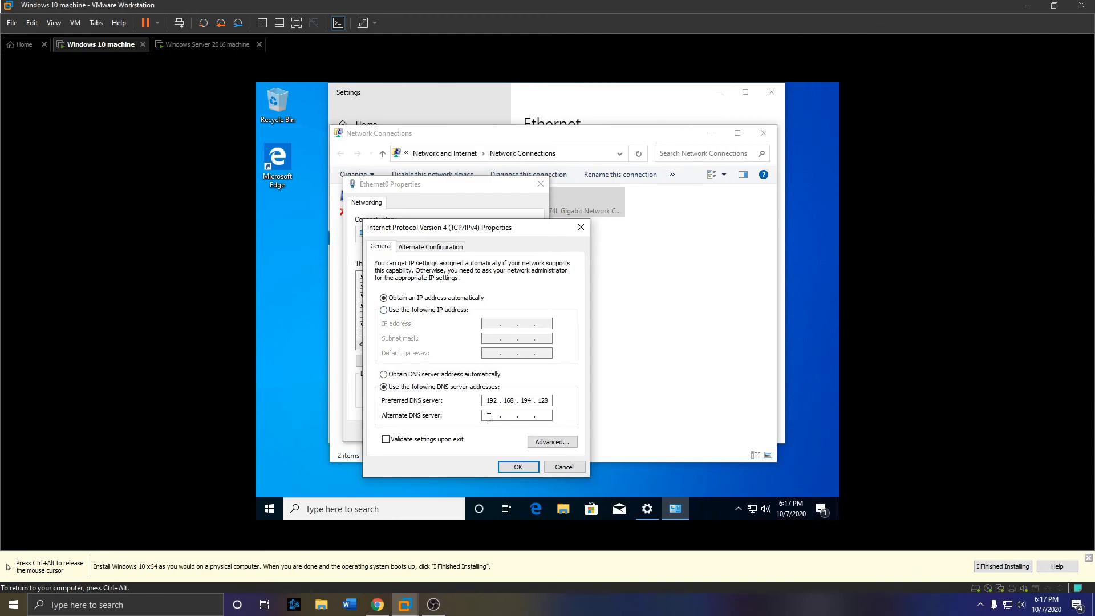
{"action": "left_click", "coordinate": [489, 417]}
{"action": "type", "text": "8."}
{"action": "left_click", "coordinate": [522, 467]}
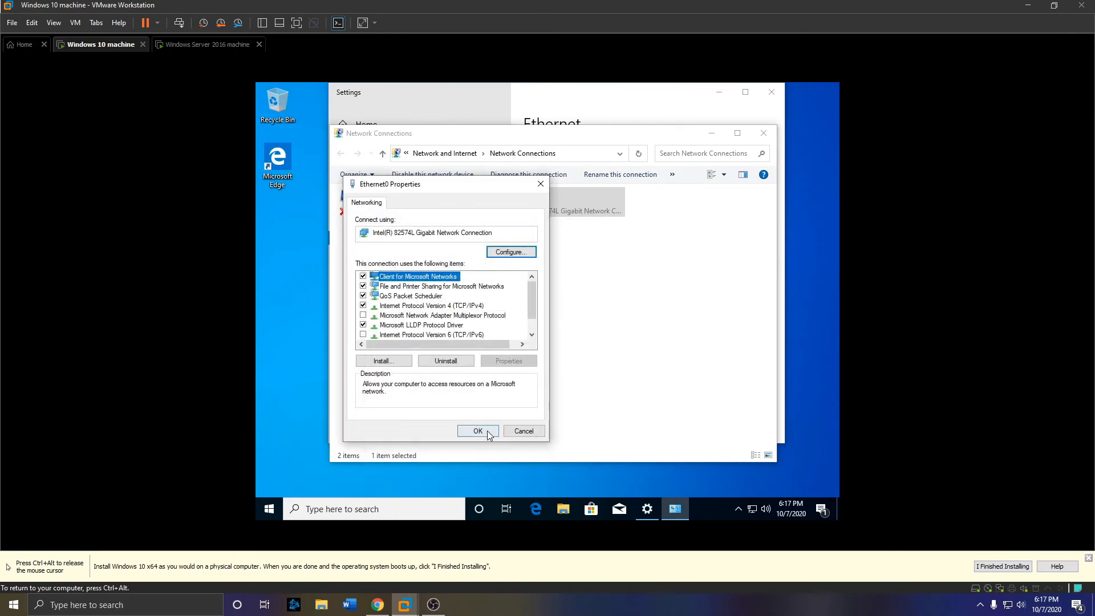
{"action": "left_click", "coordinate": [488, 430]}
{"action": "left_click", "coordinate": [764, 133]}
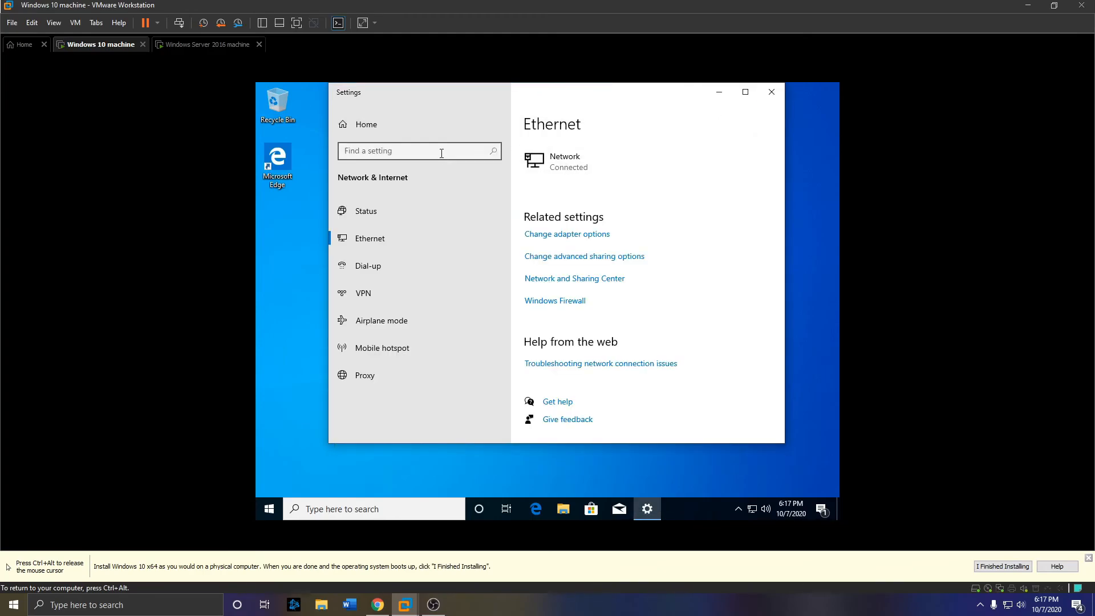
- From the System page, search 'domain' and start connecting a work or school account
{"action": "left_click", "coordinate": [773, 90]}
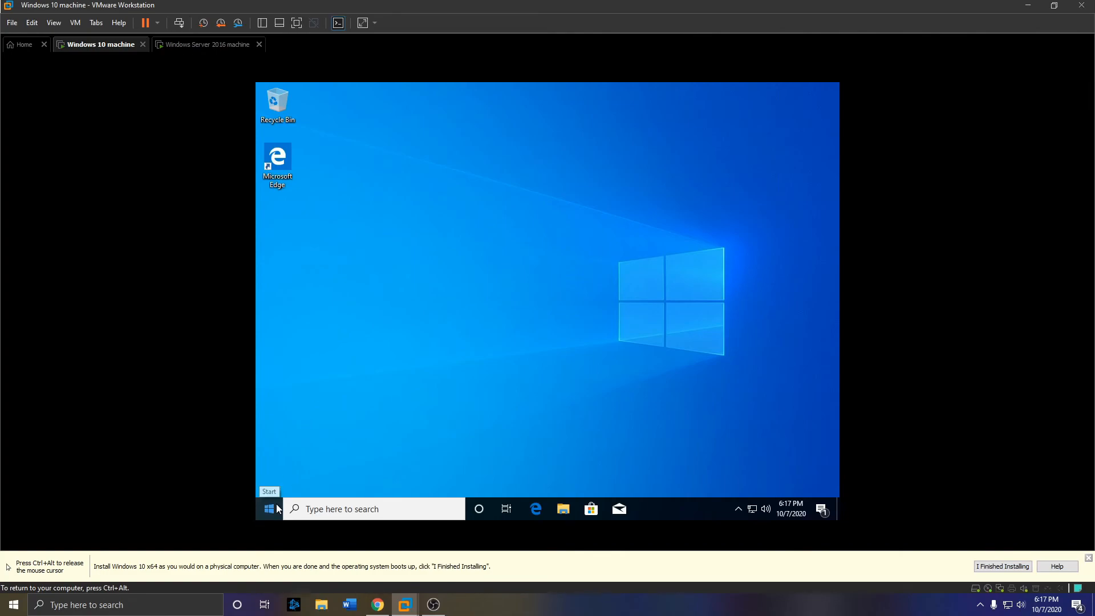
{"action": "right_click", "coordinate": [275, 505]}
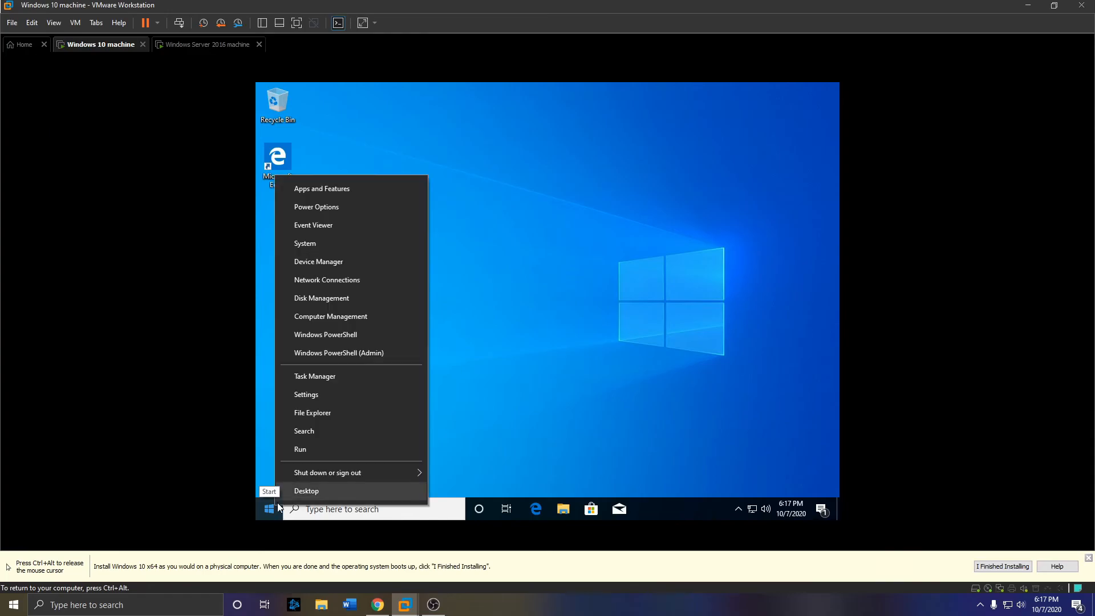
{"action": "left_click", "coordinate": [349, 247]}
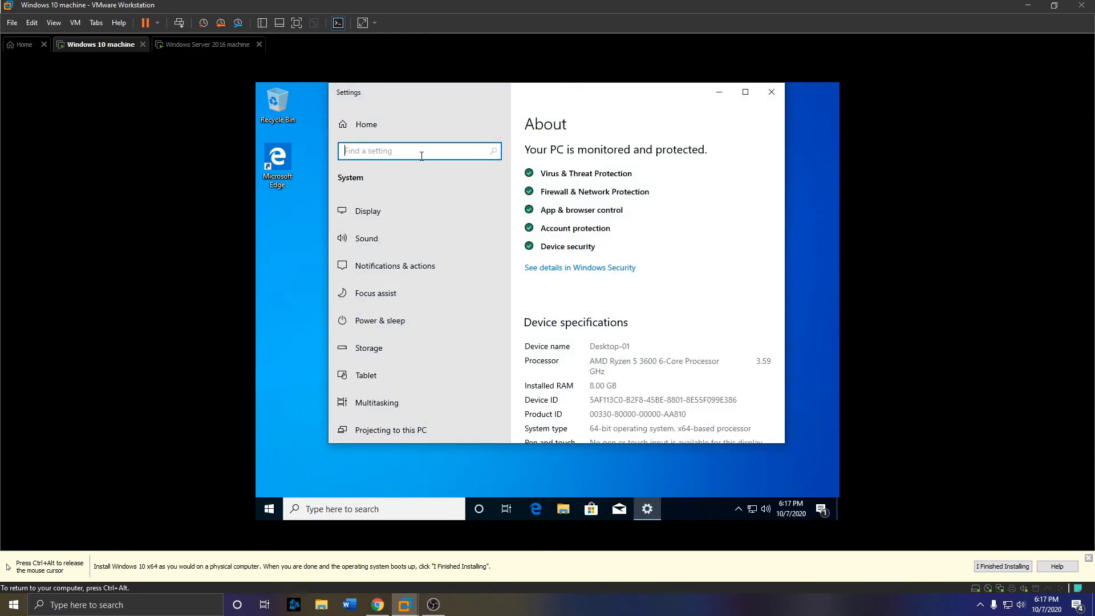
{"action": "type", "text": "domain"}
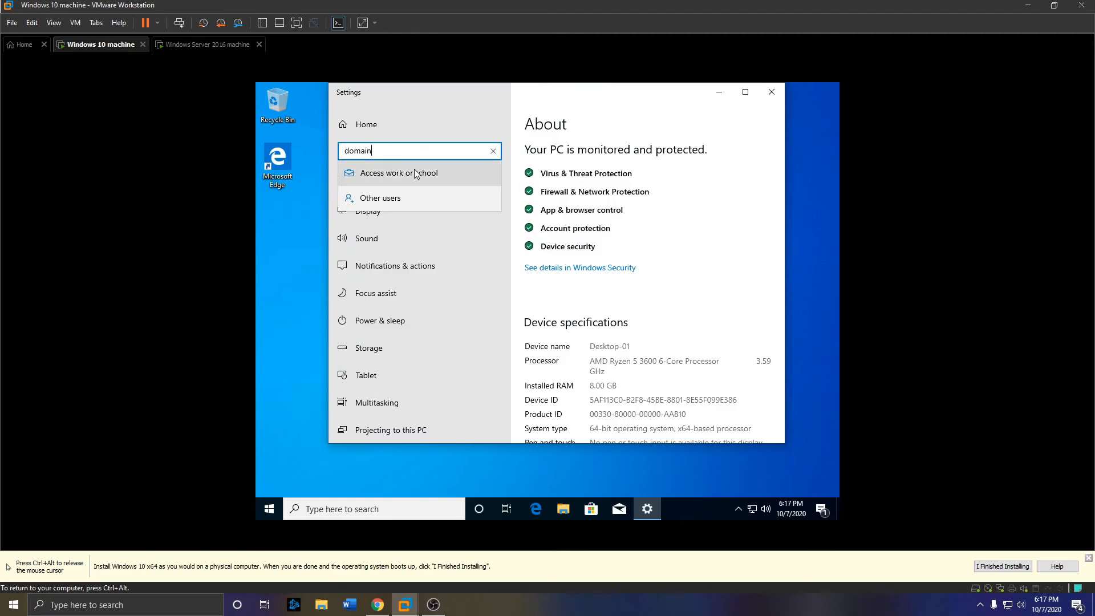
{"action": "left_click", "coordinate": [401, 181]}
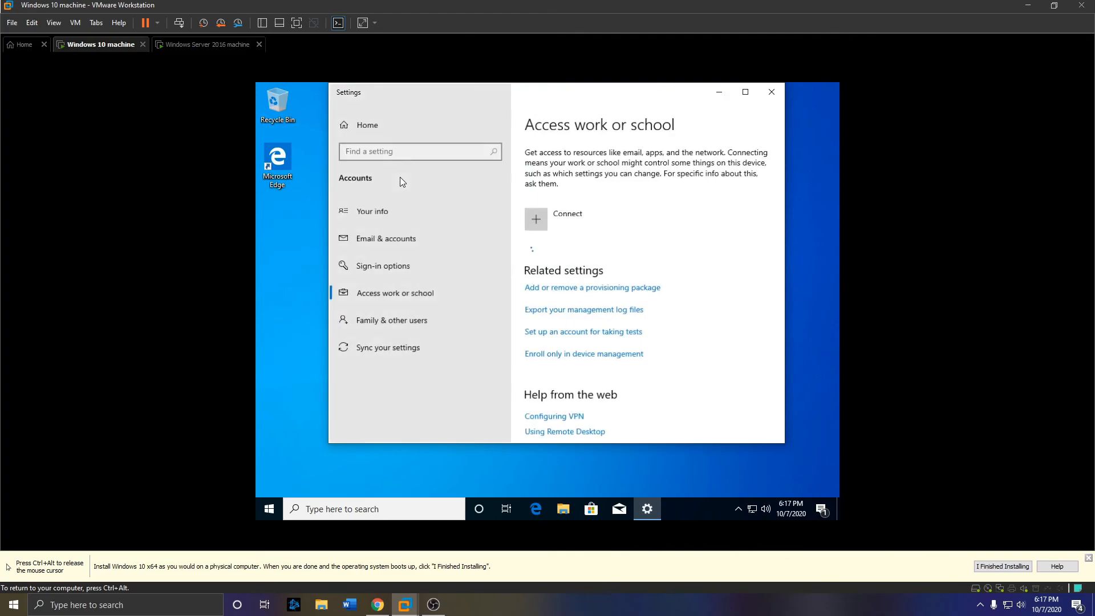
{"action": "left_click", "coordinate": [546, 220]}
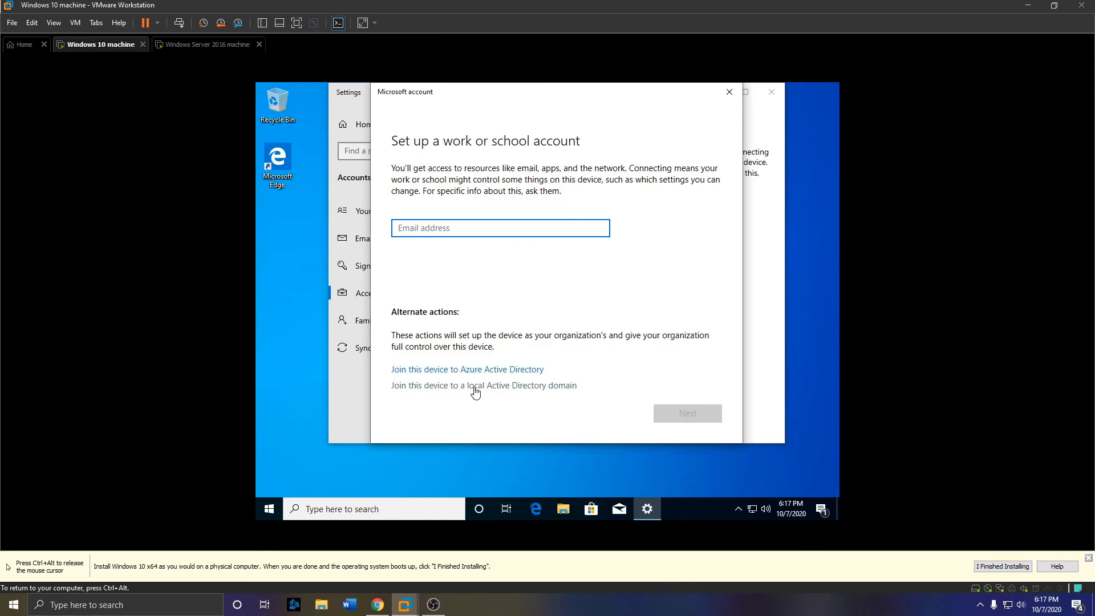
- Choose to join a local Active Directory domain and enter 'jamestriplett.local'
{"action": "left_click", "coordinate": [542, 386]}
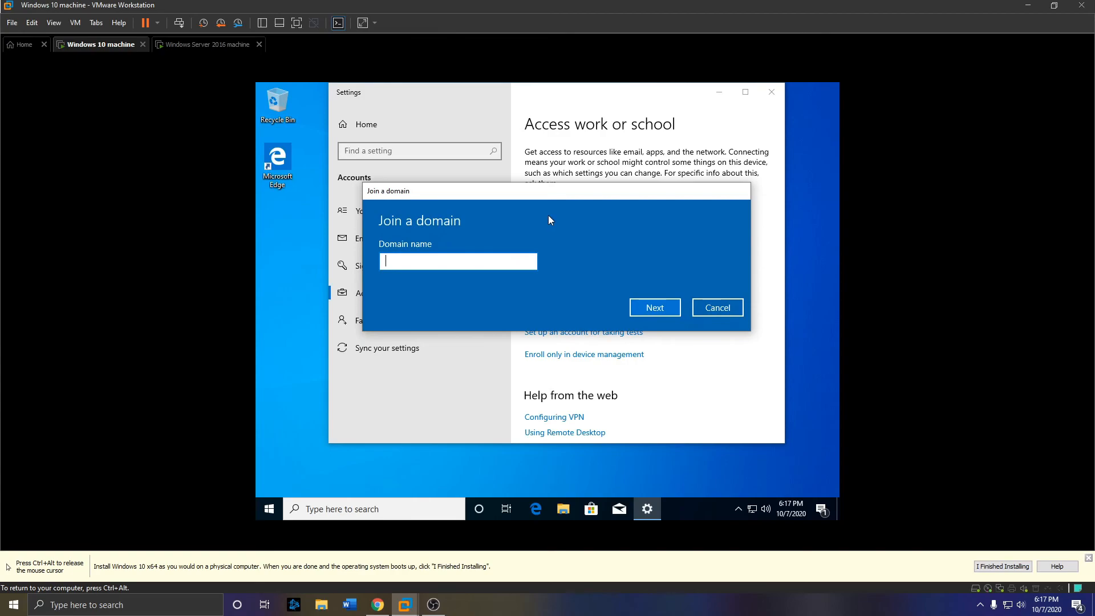
{"action": "type", "text": "jamest"}
{"action": "type", "text": "riplett"}
{"action": "type", "text": "al"}
{"action": "key", "text": "Return"}
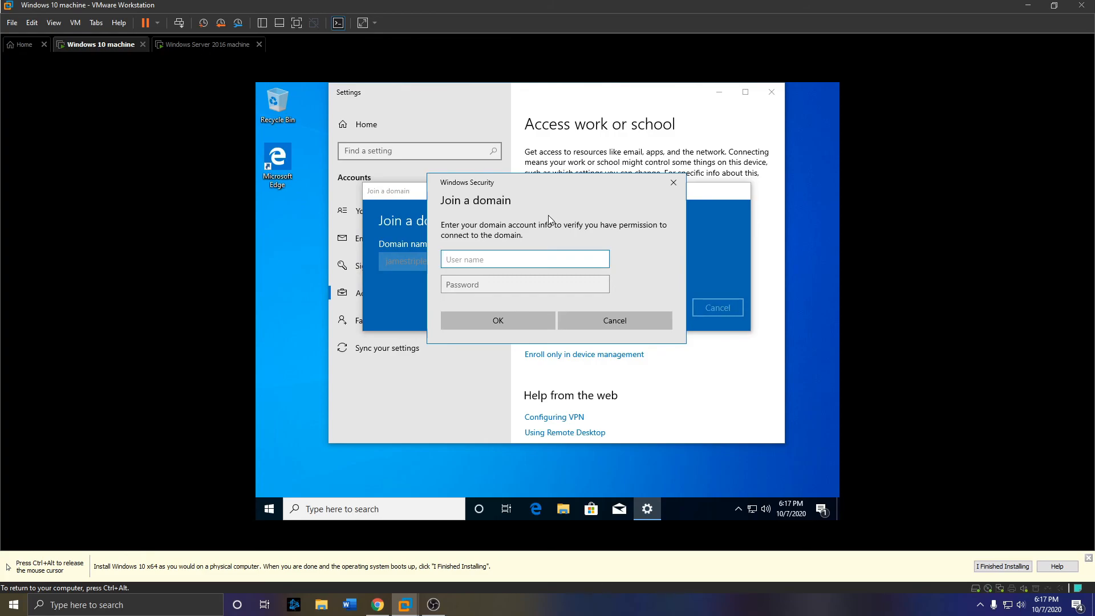
- Authenticate the domain join as Administrator with the account password
{"action": "type", "text": "A"}
{"action": "key", "text": "BackSpace"}
{"action": "type", "text": "Administrator"}
{"action": "key", "text": "Tab"}
{"action": "type", "text": "Password1"}
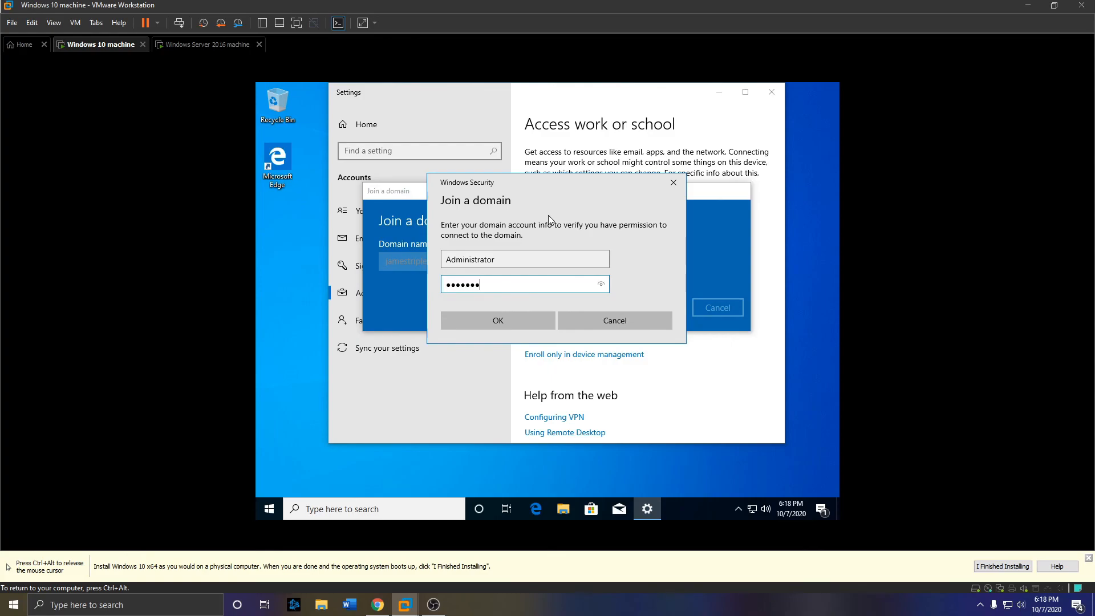
{"action": "type", "text": "23"}
{"action": "key", "text": "Return"}
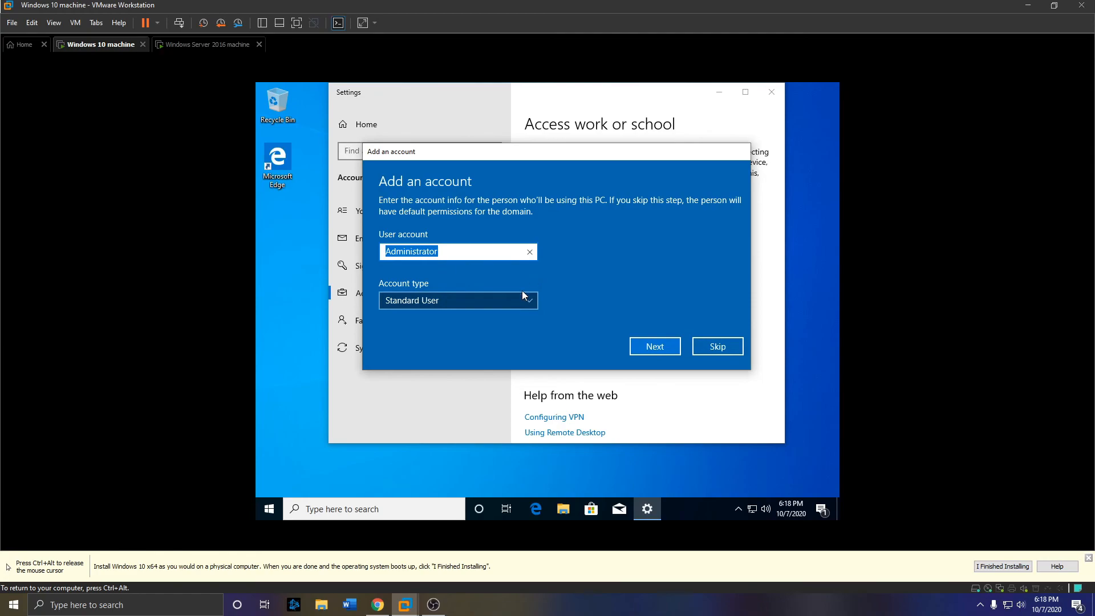
- Set the account type to Administrator and restart the VM to complete the join
{"action": "left_click", "coordinate": [522, 293]}
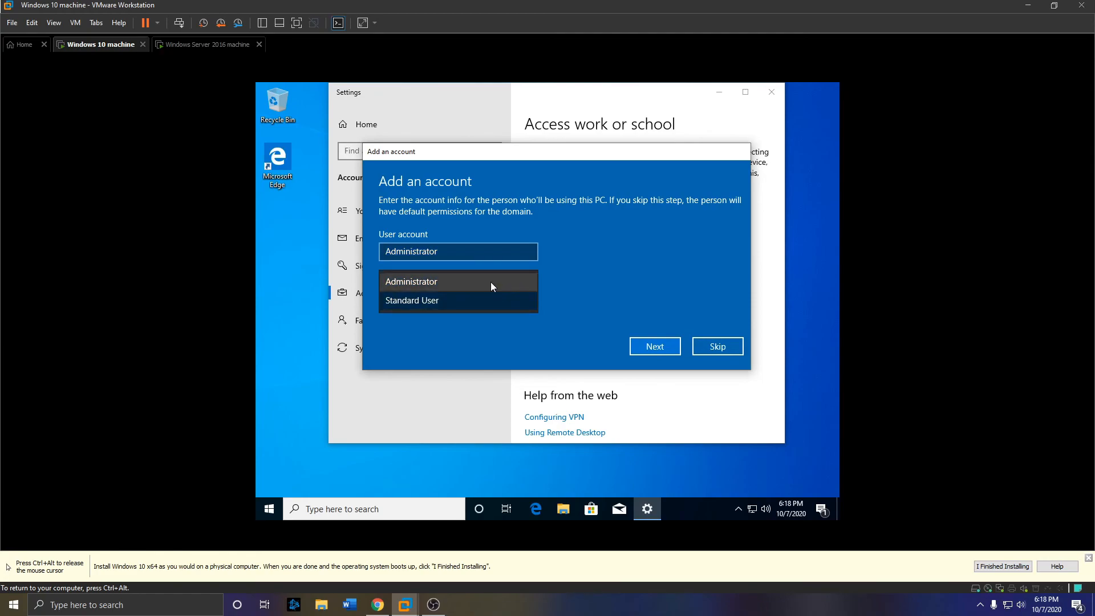
{"action": "left_click", "coordinate": [490, 282]}
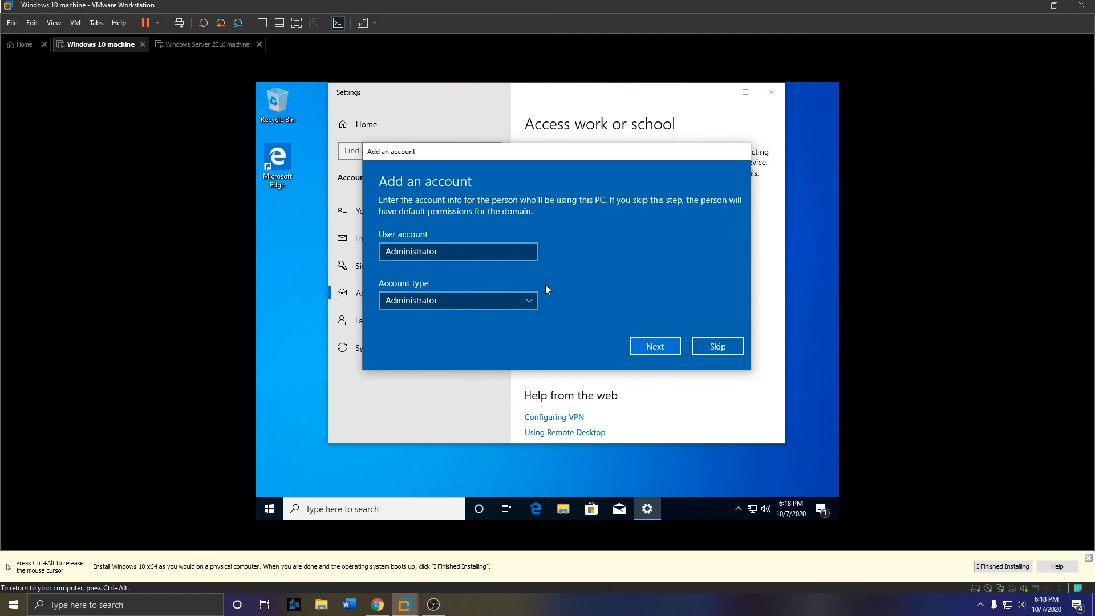
{"action": "left_click", "coordinate": [658, 351]}
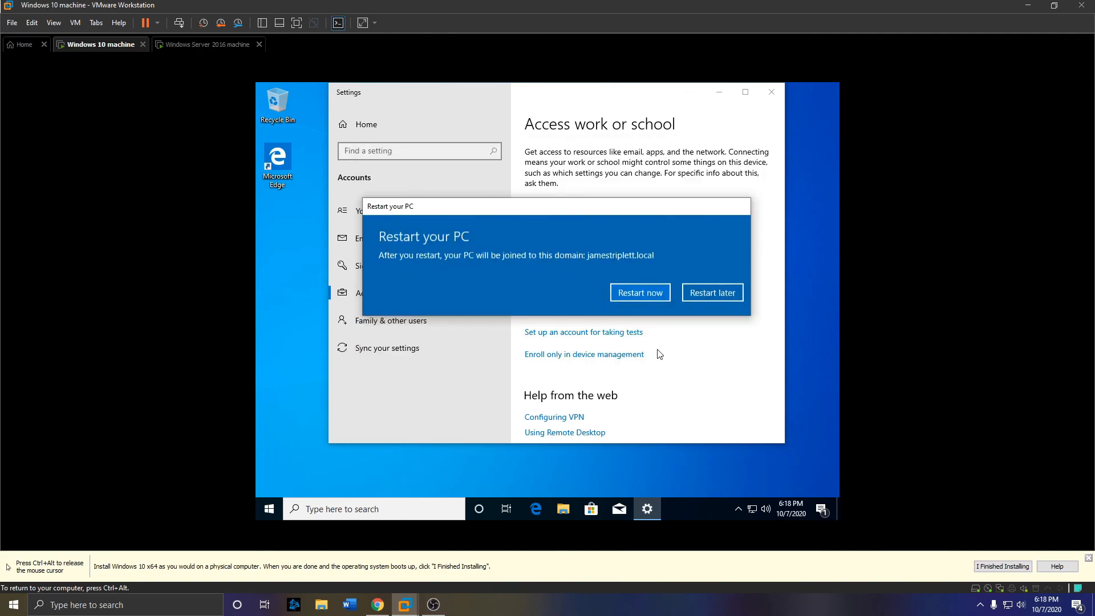
{"action": "left_click", "coordinate": [637, 293]}
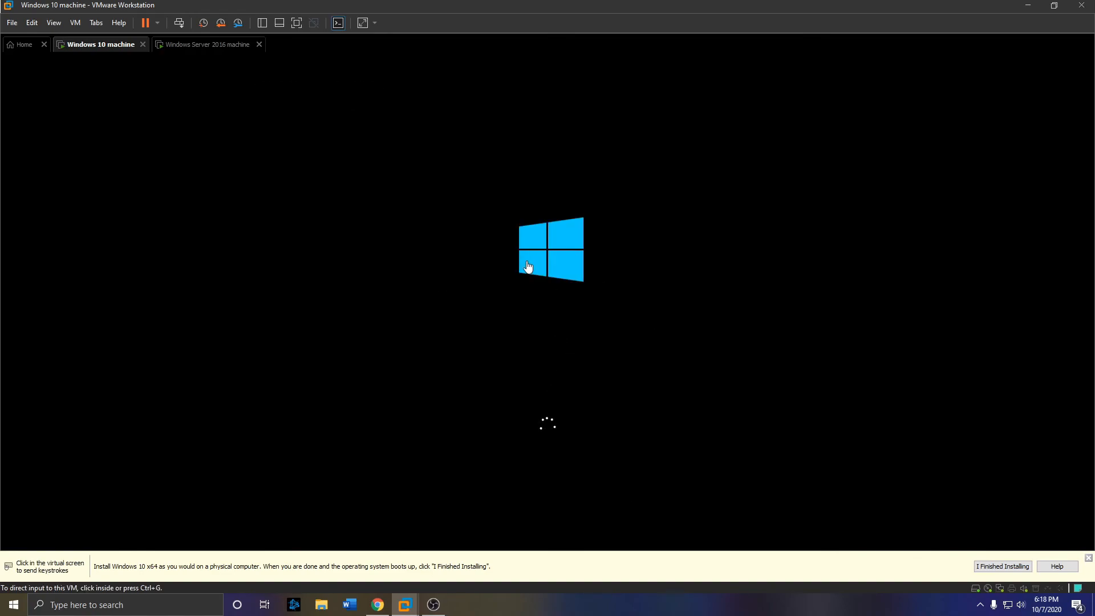
- On the Server 2016 VM, open Active Directory Users and Computers and view jamestriplett.local's Computers container
{"action": "left_click", "coordinate": [210, 48]}
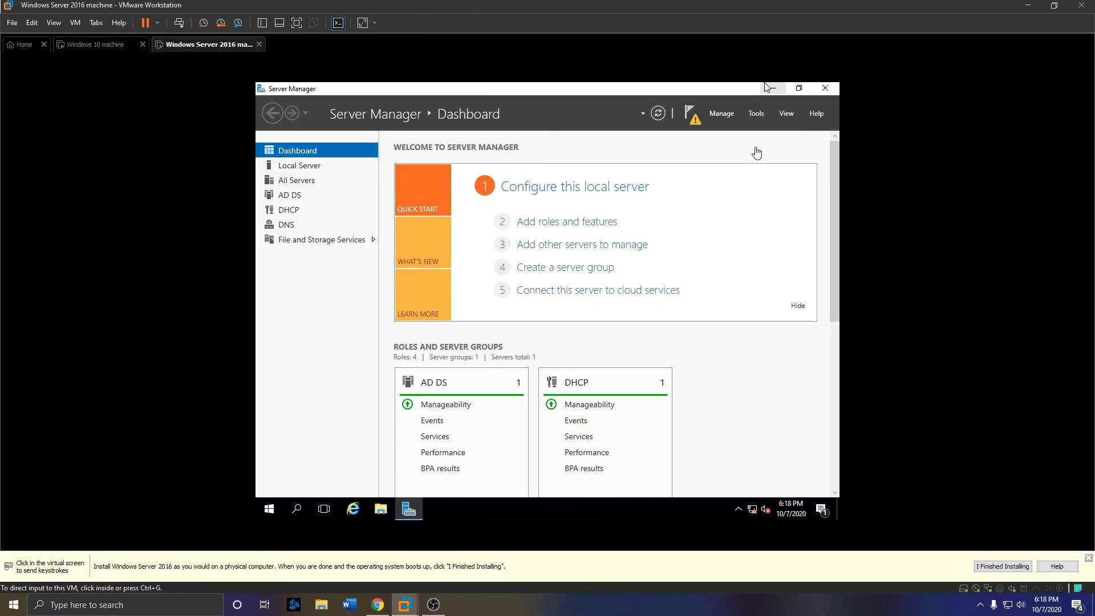
{"action": "left_click", "coordinate": [756, 114]}
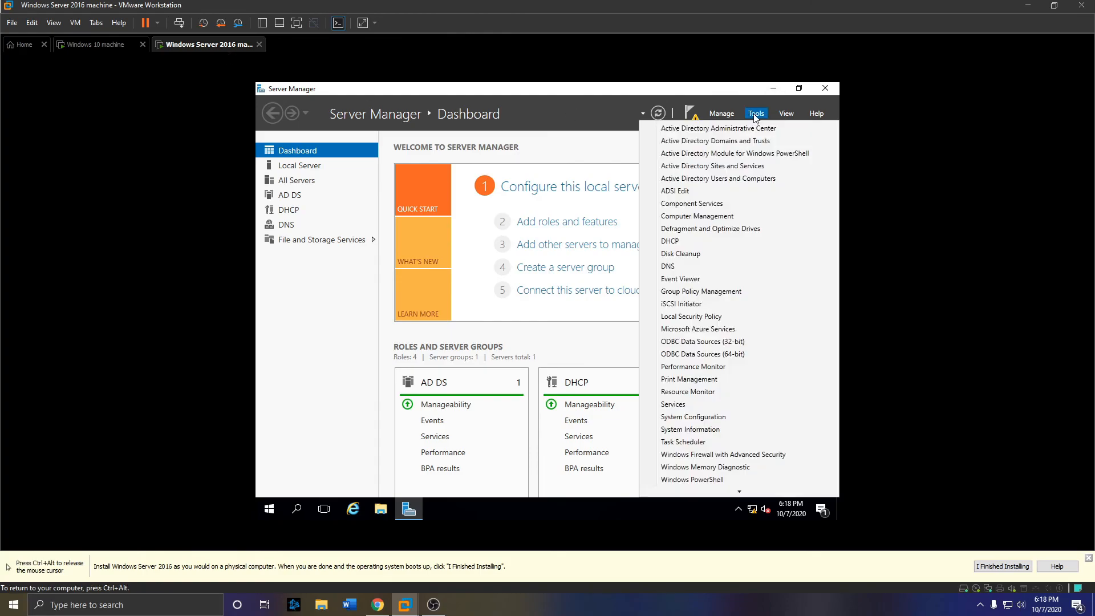
{"action": "left_click", "coordinate": [714, 183]}
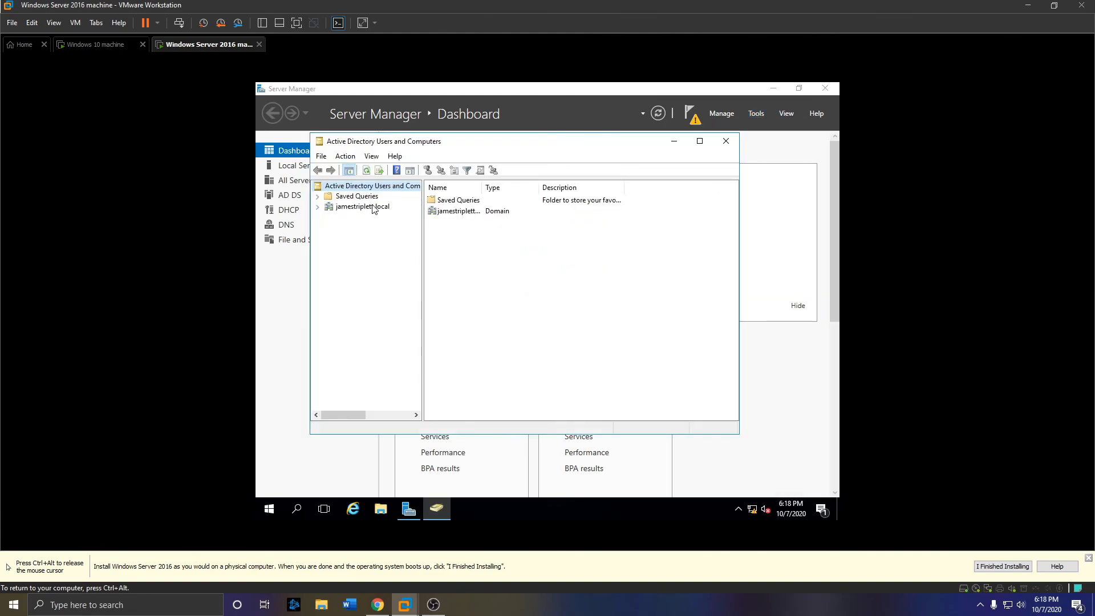
{"action": "left_click", "coordinate": [319, 207]}
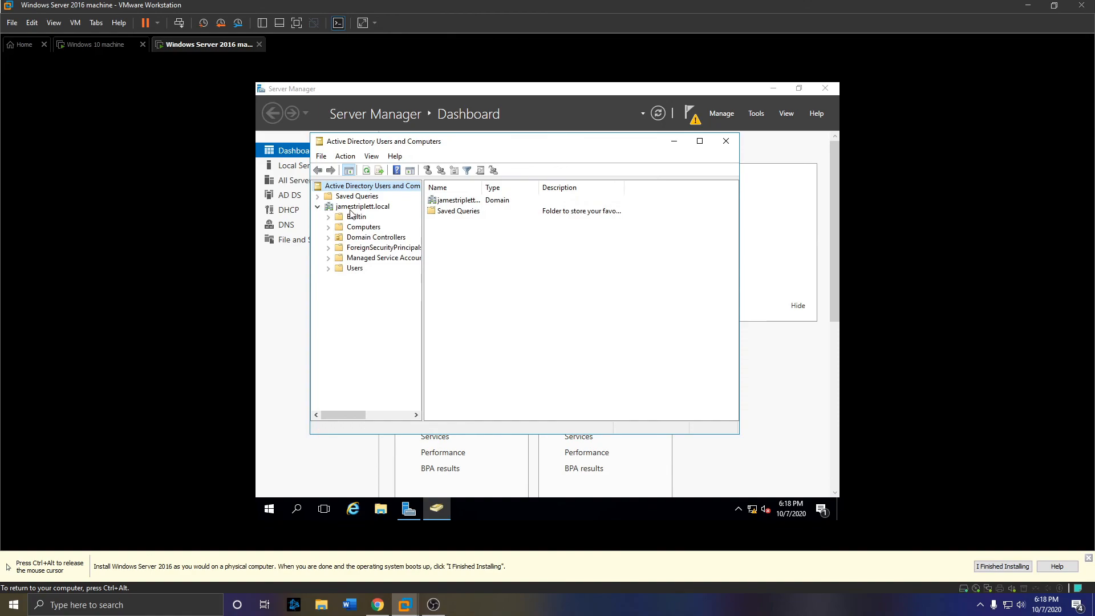
{"action": "left_click", "coordinate": [360, 228]}
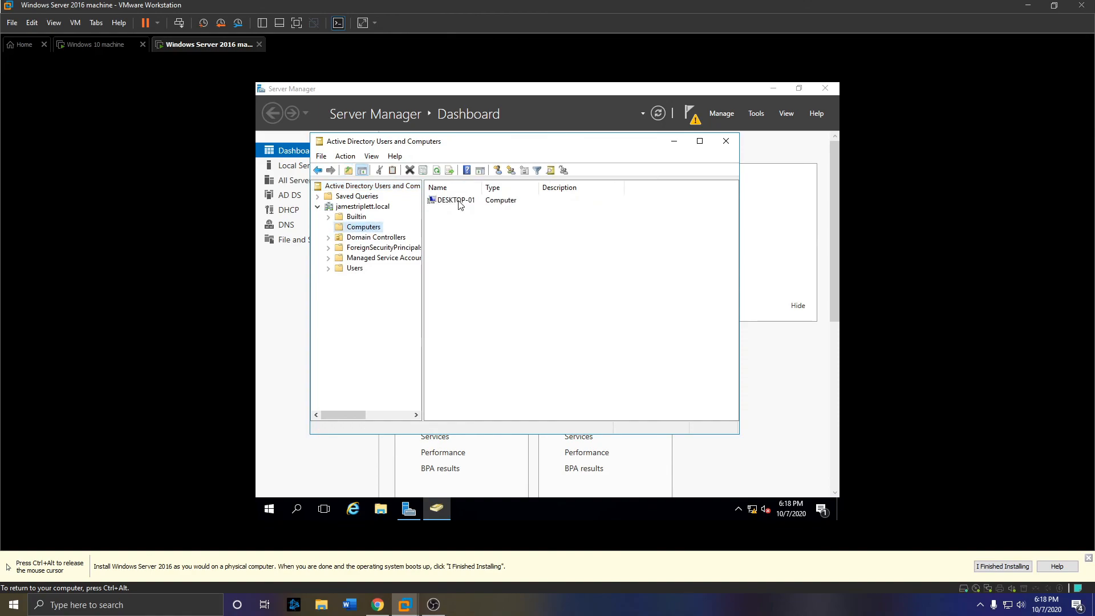